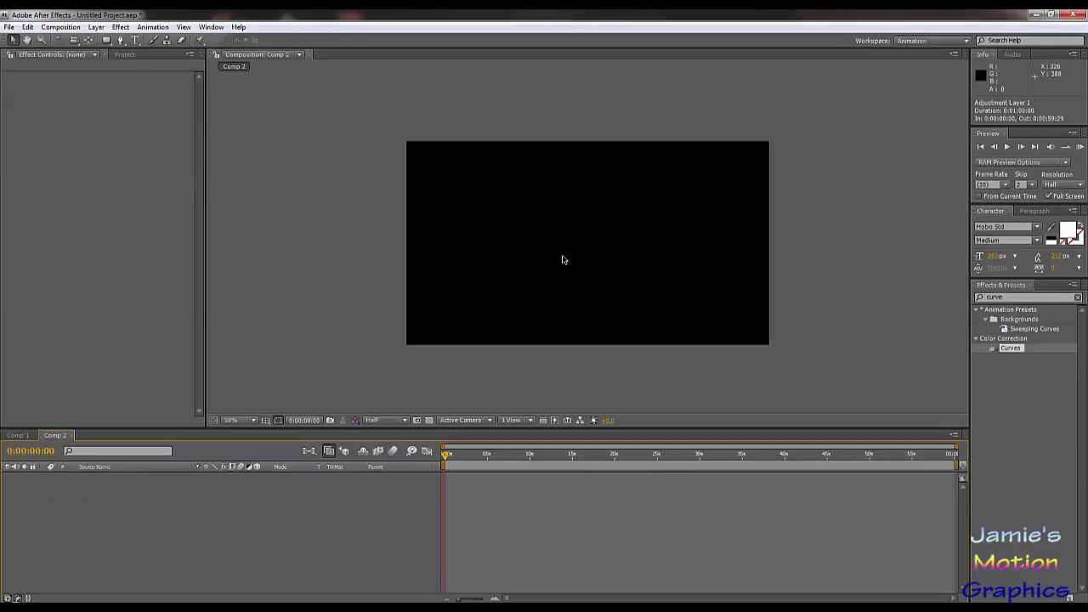
Step: Create a 1280 x 720 px solid layer in light gray-white color E5E5E5
left_click(108, 41)
left_click(109, 42)
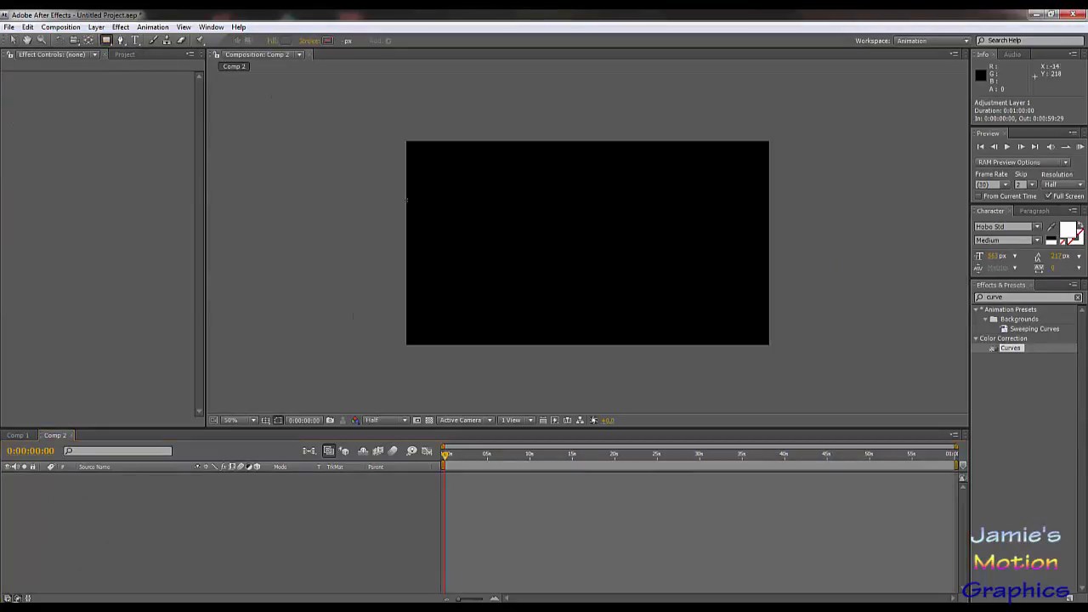
left_click(96, 27)
mouse_move(116, 48)
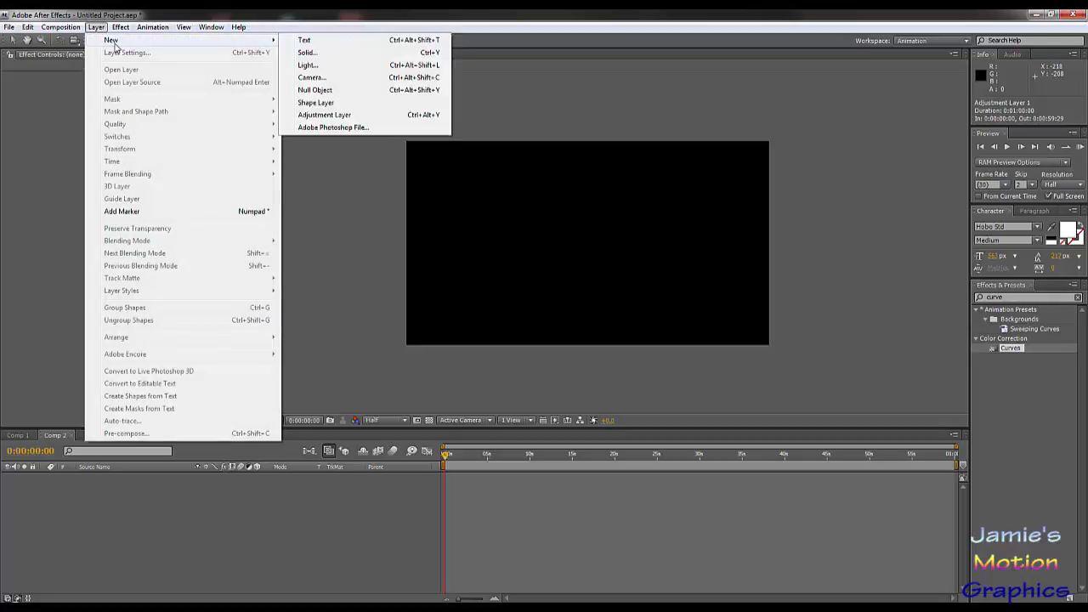
left_click(306, 52)
left_click(969, 477)
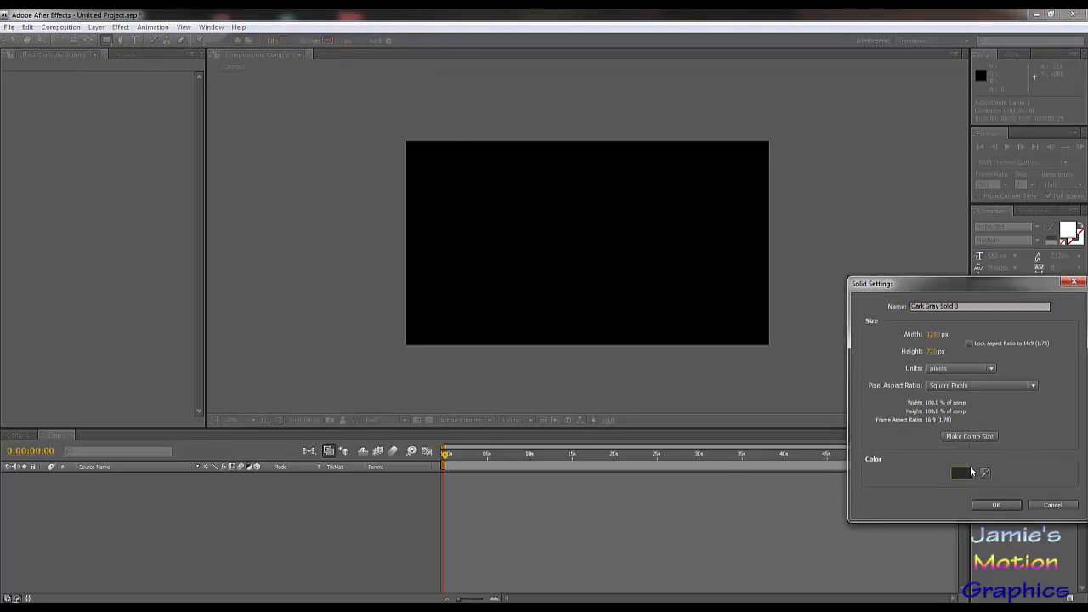
left_click(960, 474)
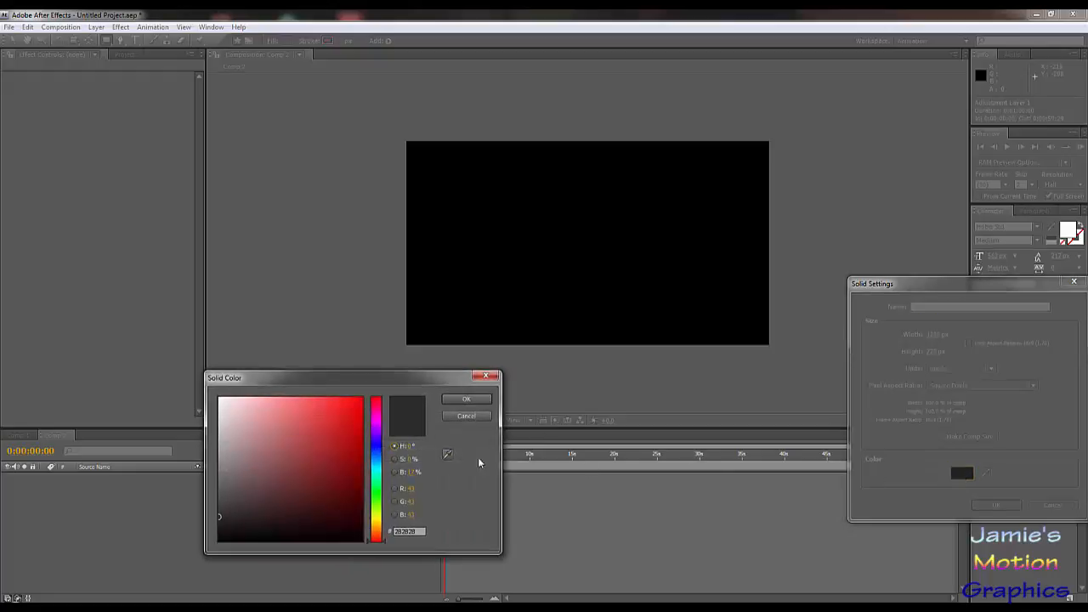
mouse_move(280, 446)
left_mouse_down()
mouse_move(106, 417)
mouse_move(87, 443)
mouse_move(16, 274)
left_mouse_up()
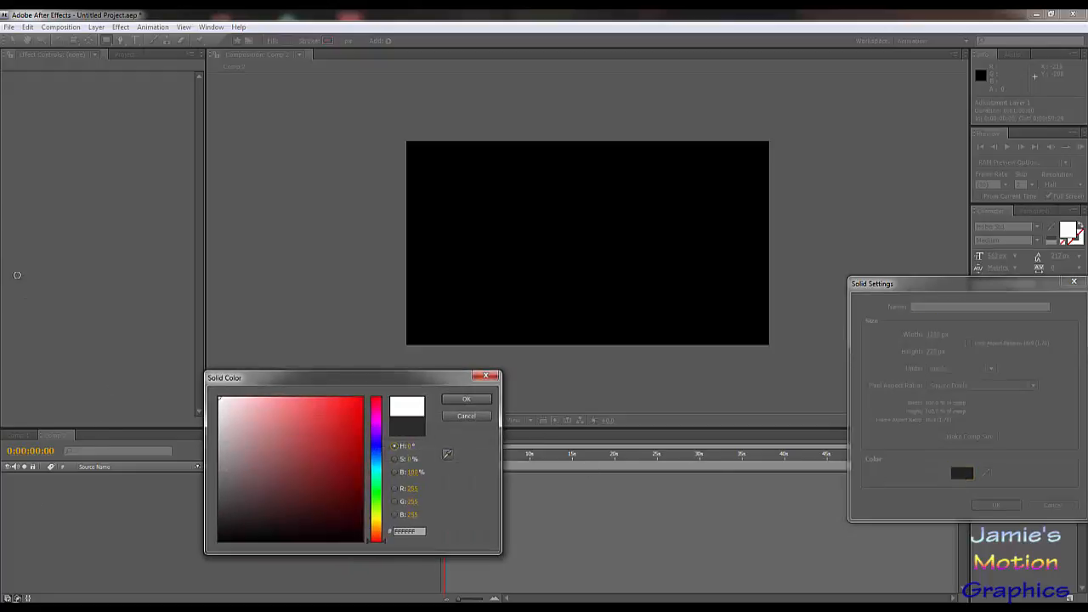
left_click_drag(2, 348, 127, 412)
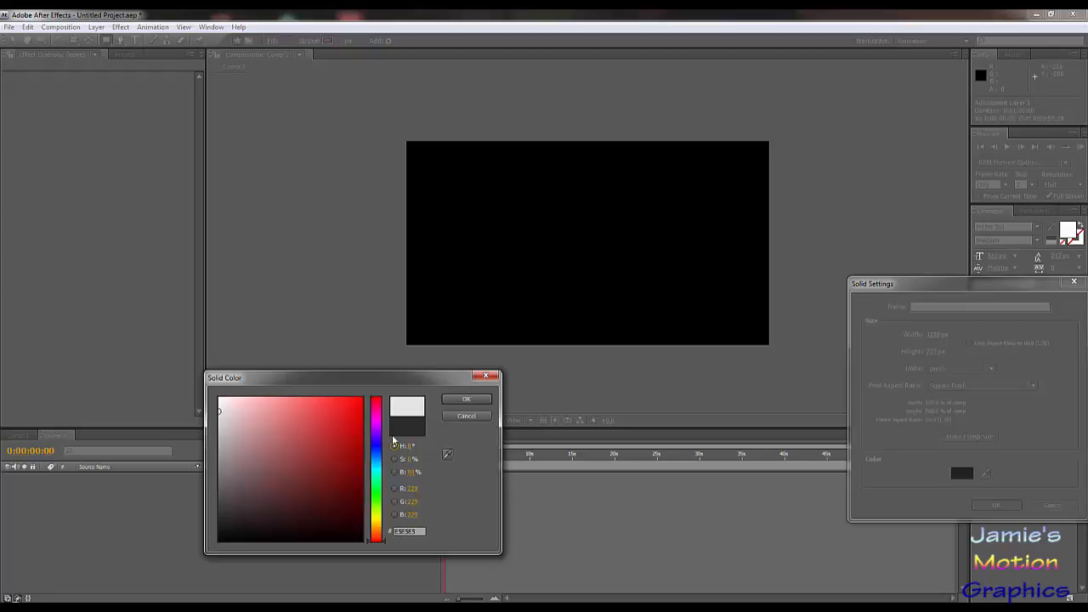
left_click(466, 399)
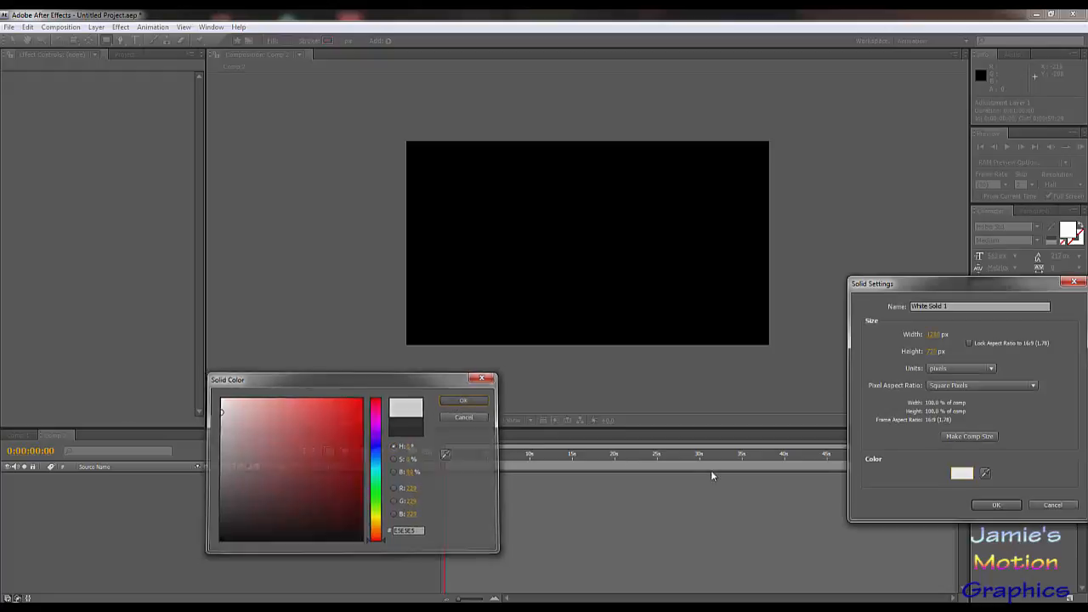
left_click(1017, 507)
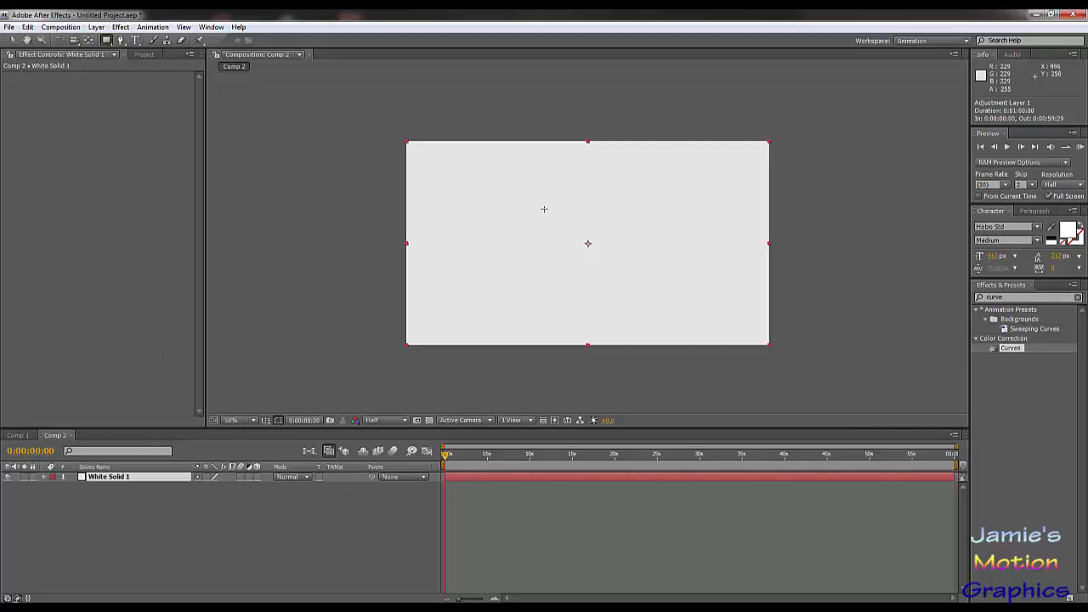
Step: Draw a rectangular mask about 454 x 310 px around the middle of the white solid
mouse_move(532, 202)
left_mouse_down()
mouse_move(584, 253)
mouse_move(683, 301)
mouse_move(662, 289)
left_mouse_up()
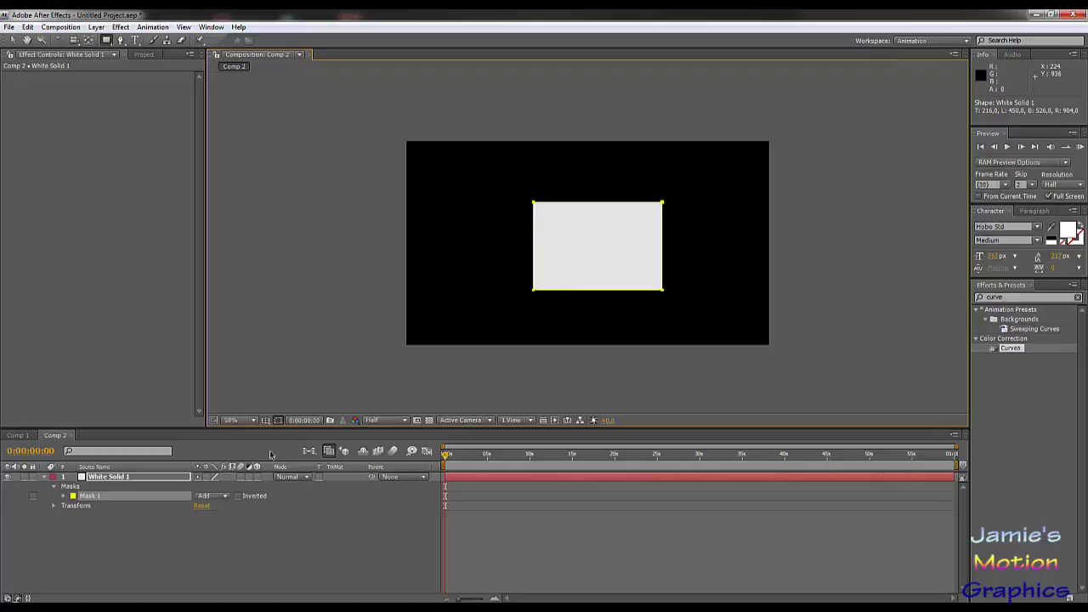
left_click(192, 540)
Step: Duplicate the masked white solid and recolor the copy to light gray ABABAB as a new solid
left_click(129, 479)
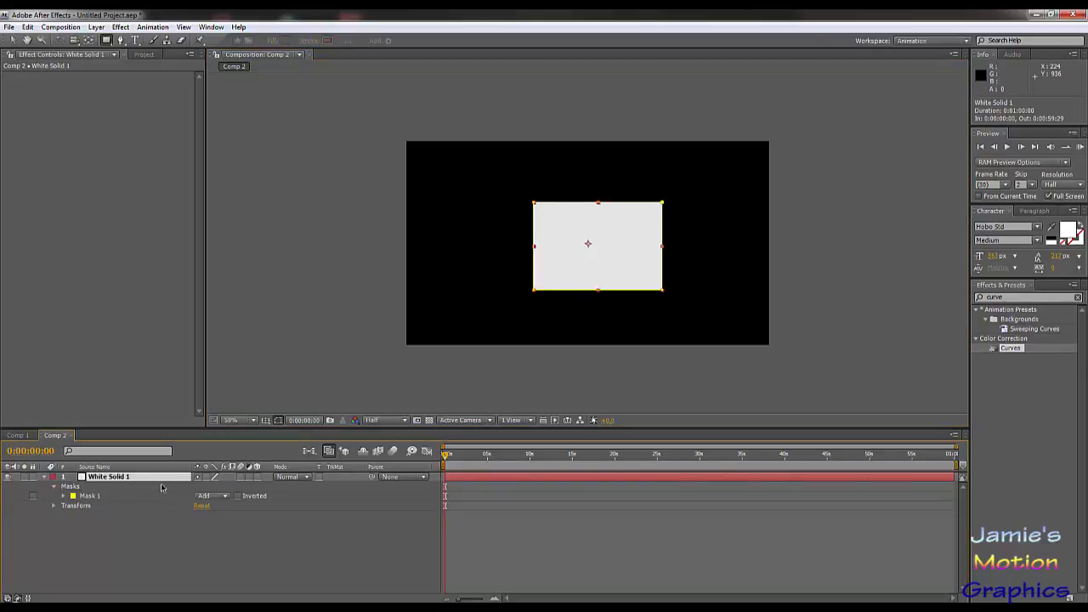
key("ctrl+d")
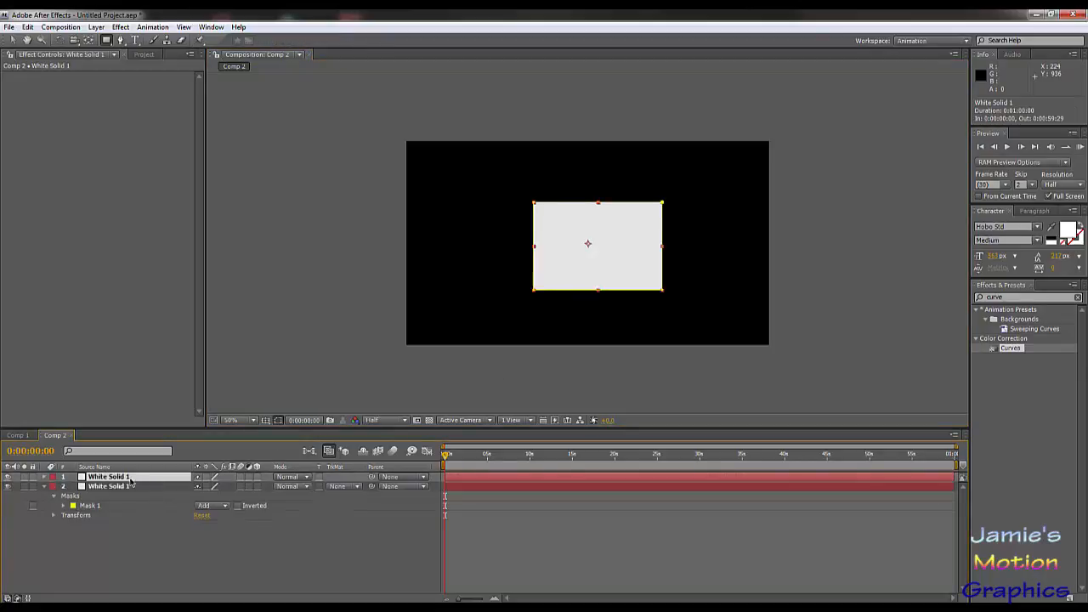
key("ctrl+shift+y")
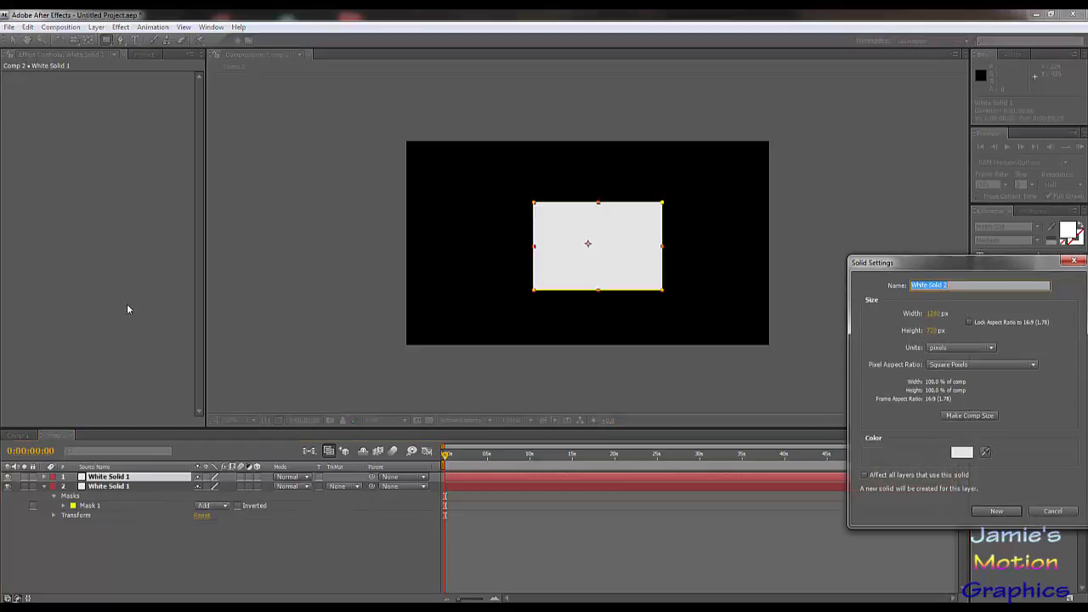
left_click(955, 457)
left_click(218, 444)
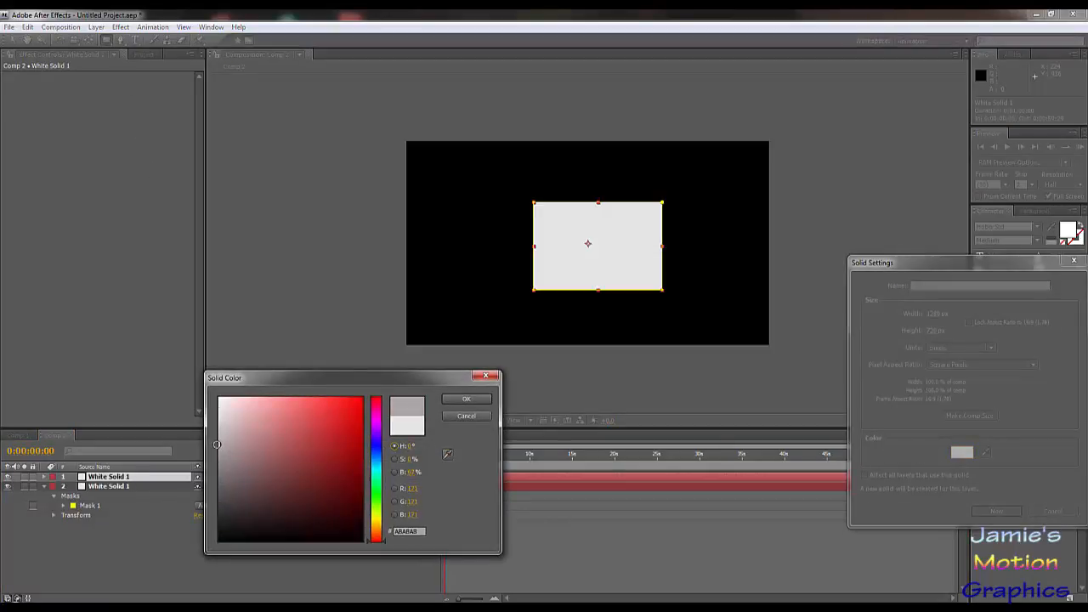
left_click(475, 401)
left_click(988, 512)
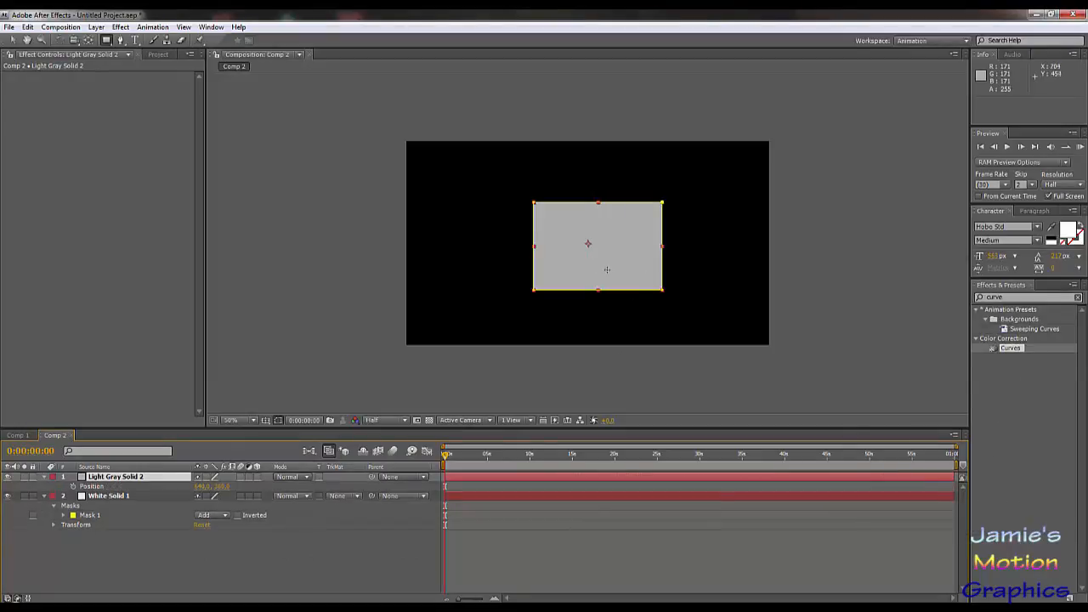
Step: Move the light gray rectangle up and left of the white one, to about position 294, 196
left_click_drag(607, 244, 557, 269)
key("ctrl+z")
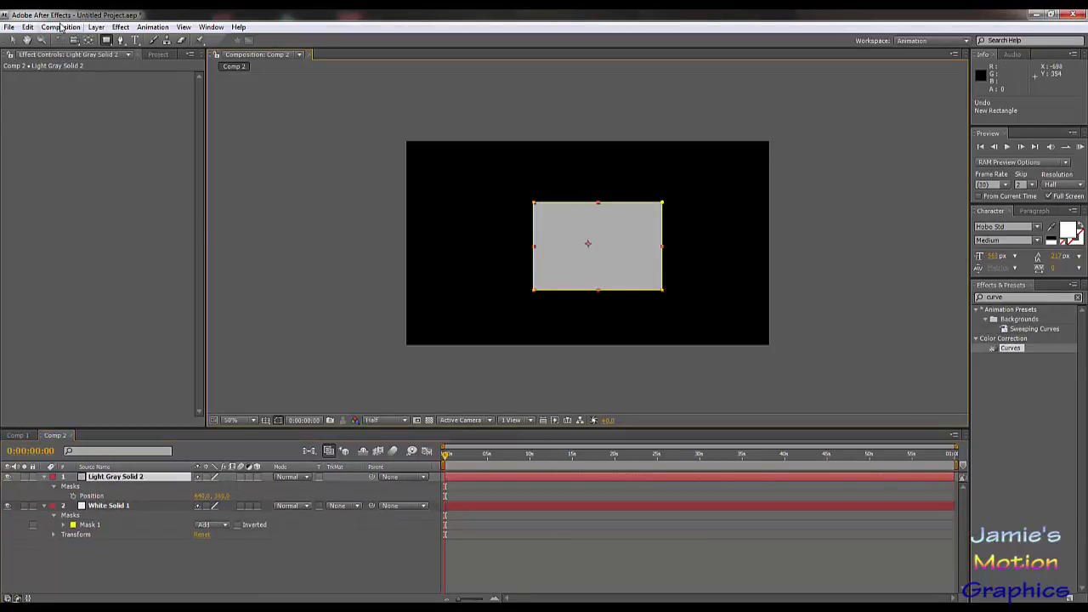
left_click(12, 40)
left_click_drag(592, 254, 494, 207)
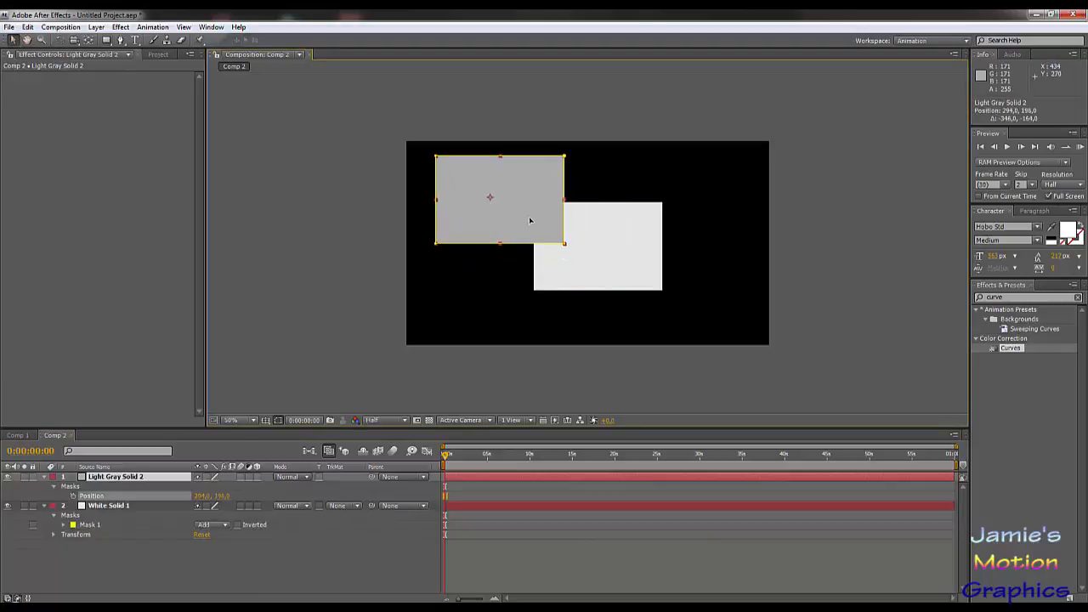
Step: Duplicate the Light Gray Solid 2 layer
left_click(119, 483)
key("ctrl+d")
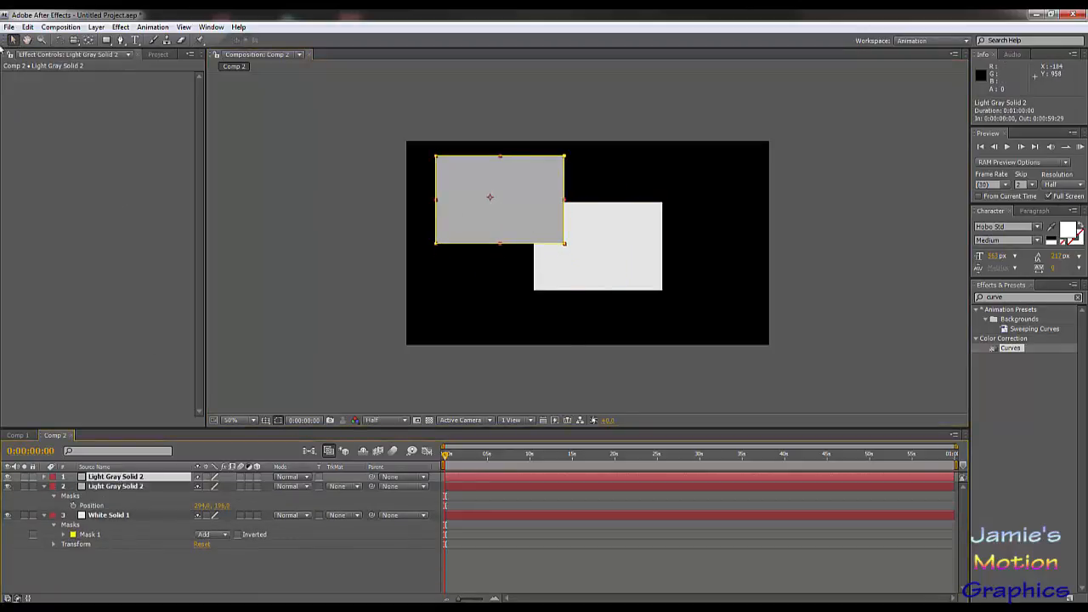
left_click(28, 26)
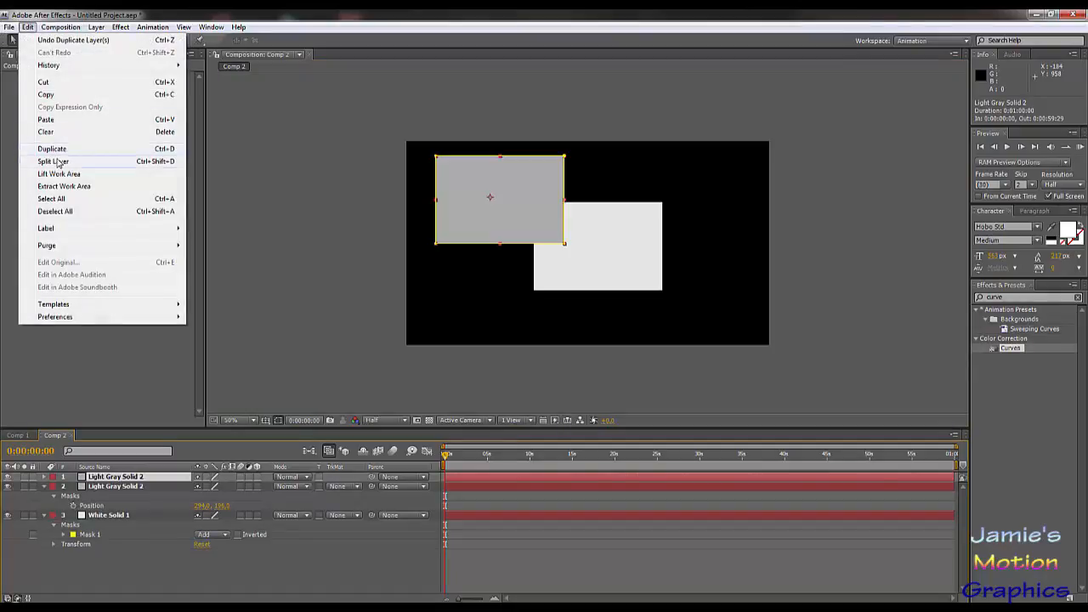
left_click(174, 565)
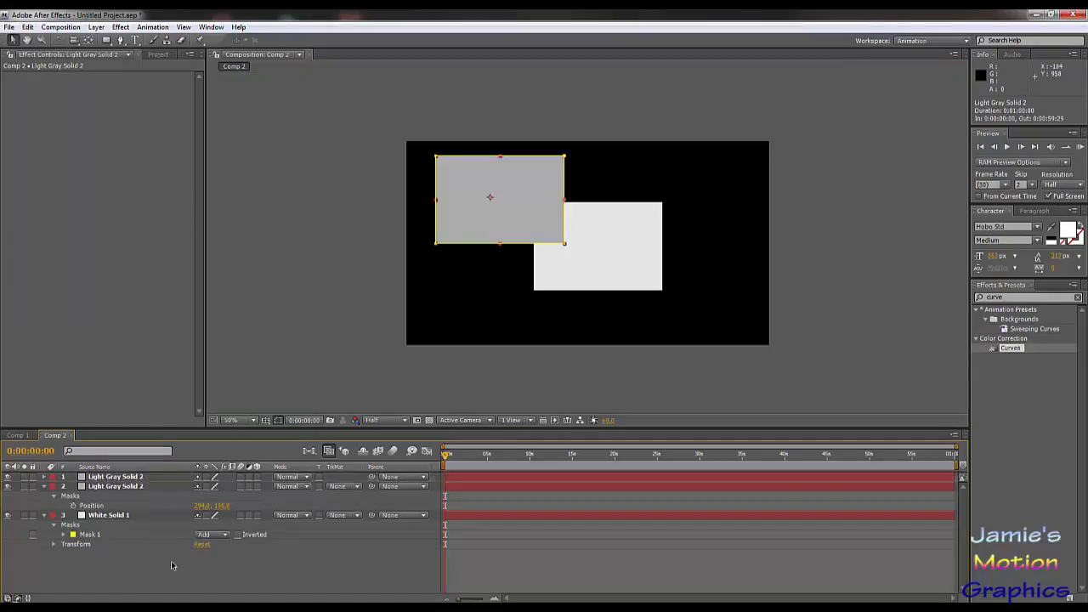
Step: Recolor the new duplicate to gray 959595 as a new solid and move it to the frame's lower right, about position 966, 518
left_click(140, 477)
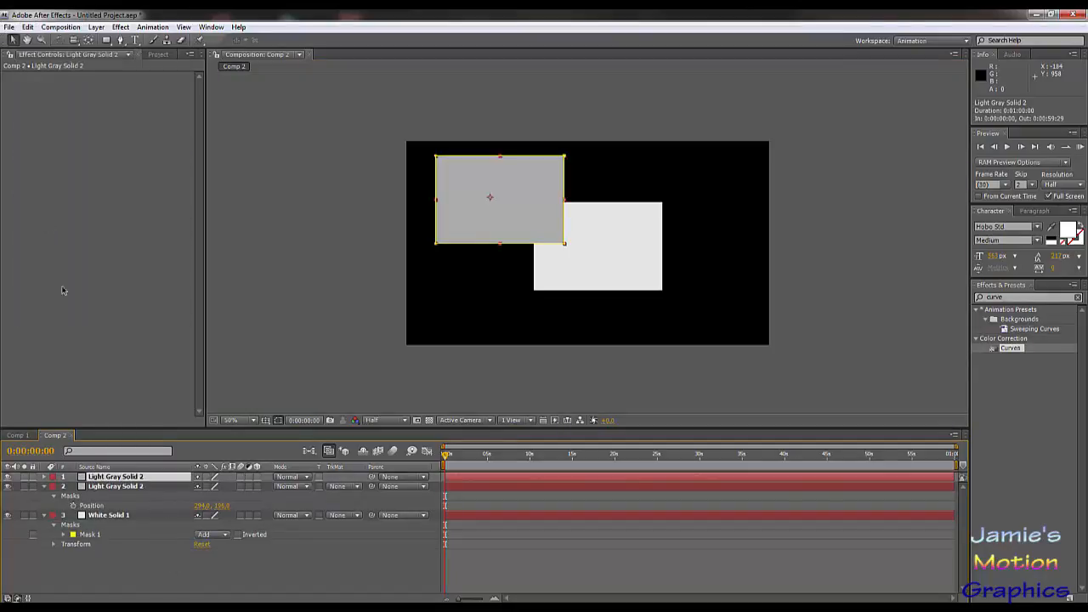
left_click(61, 26)
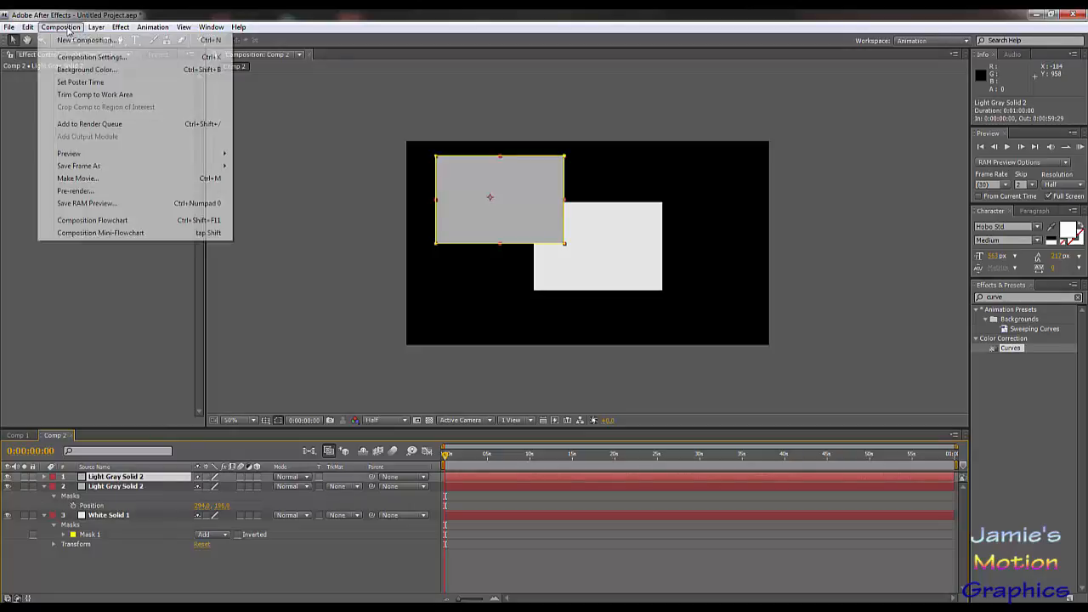
mouse_move(96, 26)
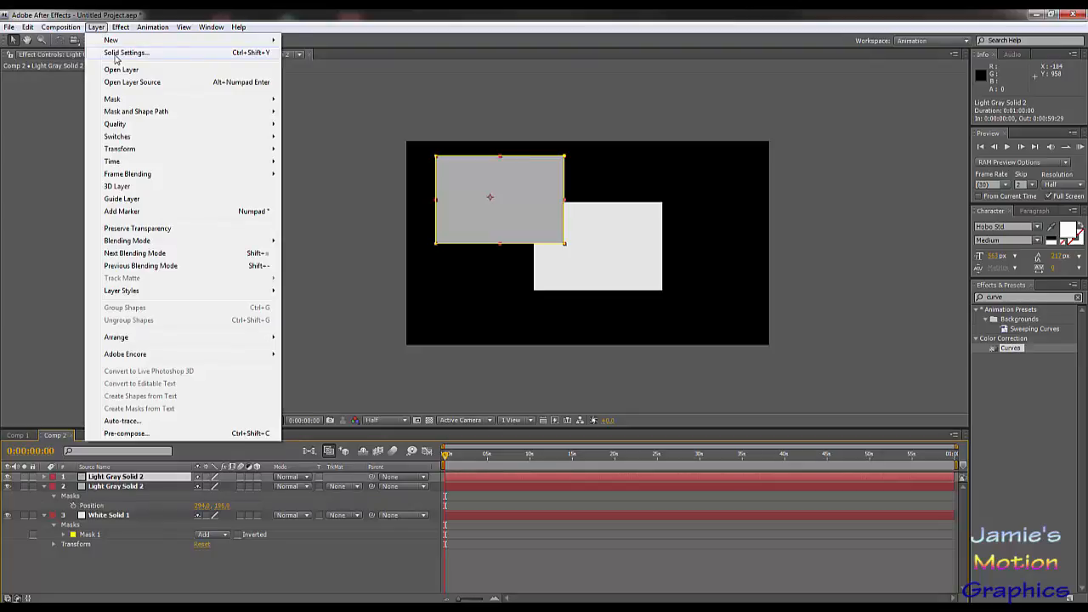
left_click(115, 54)
left_click(961, 452)
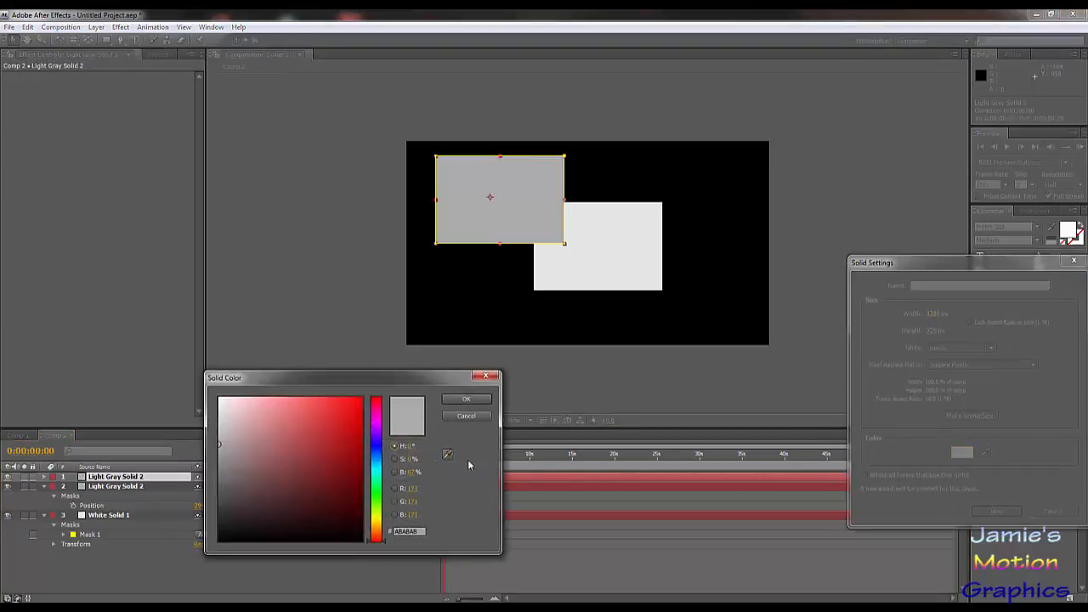
left_click(253, 458)
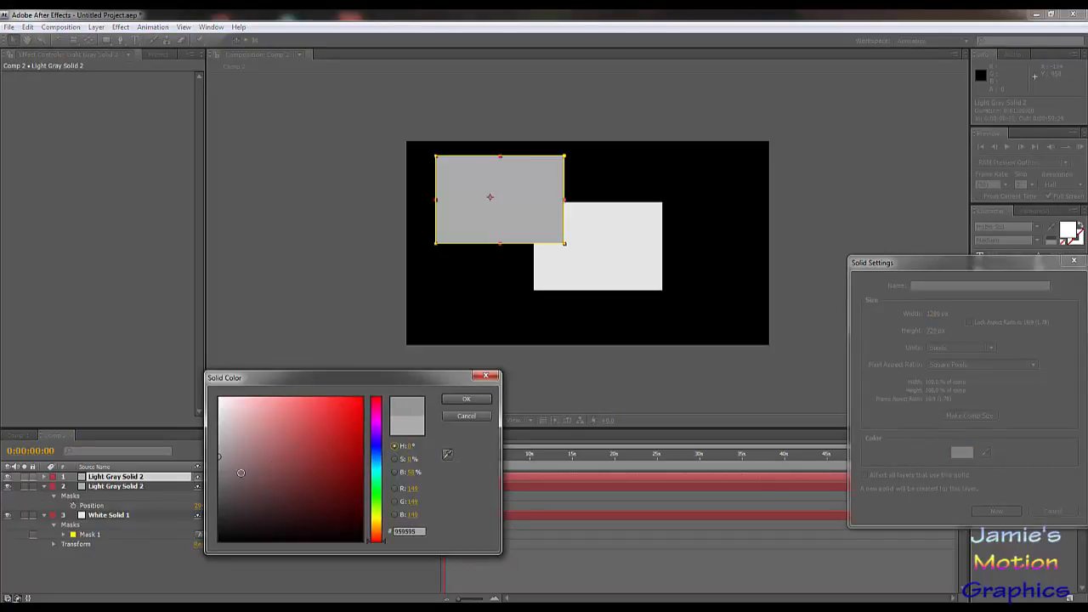
left_click(466, 398)
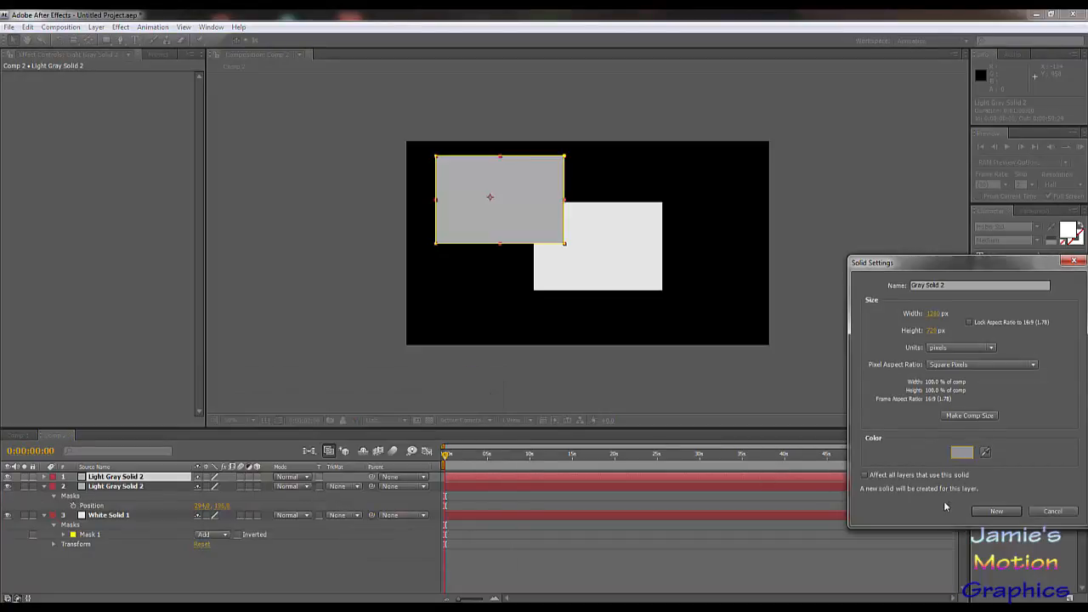
left_click(980, 511)
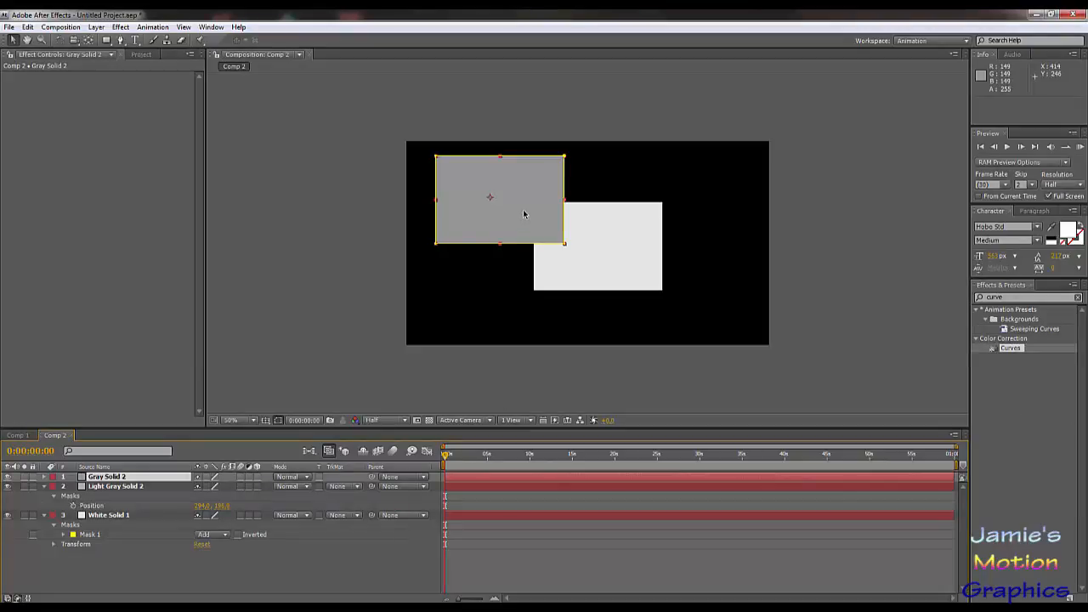
left_click_drag(523, 214, 700, 299)
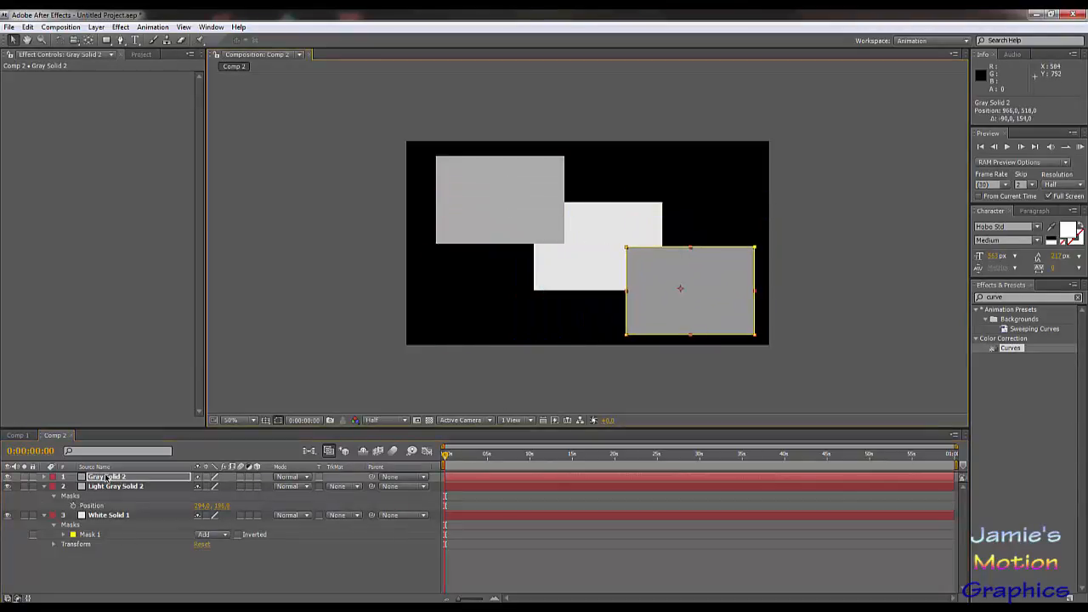
Step: Duplicate the gray solid and recolor the copy to a darker gray, RGB 125, 125, 125
key("ctrl+d")
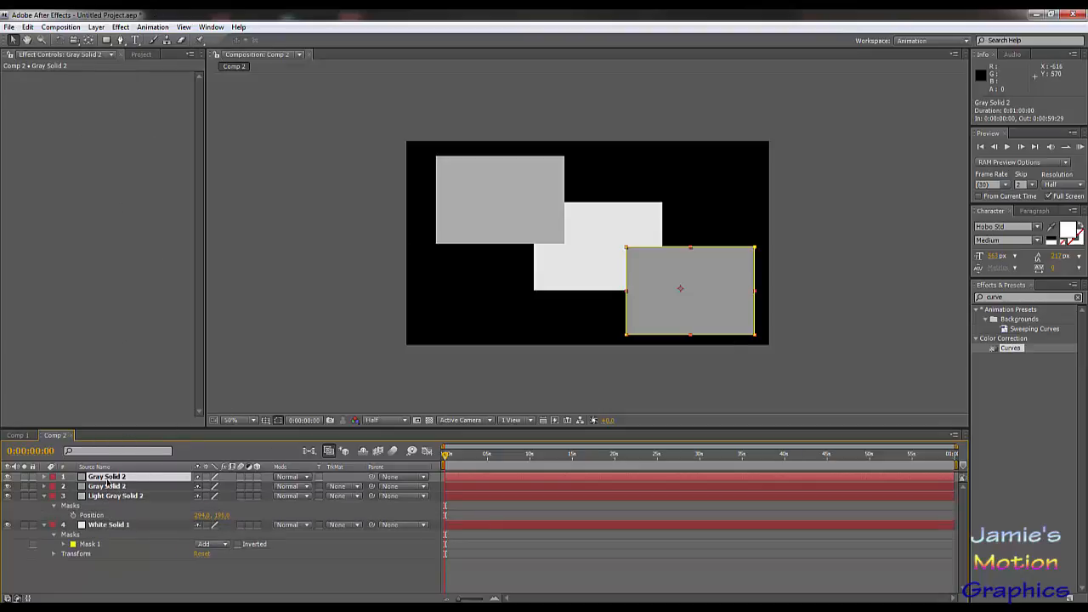
key("ctrl+shift+y")
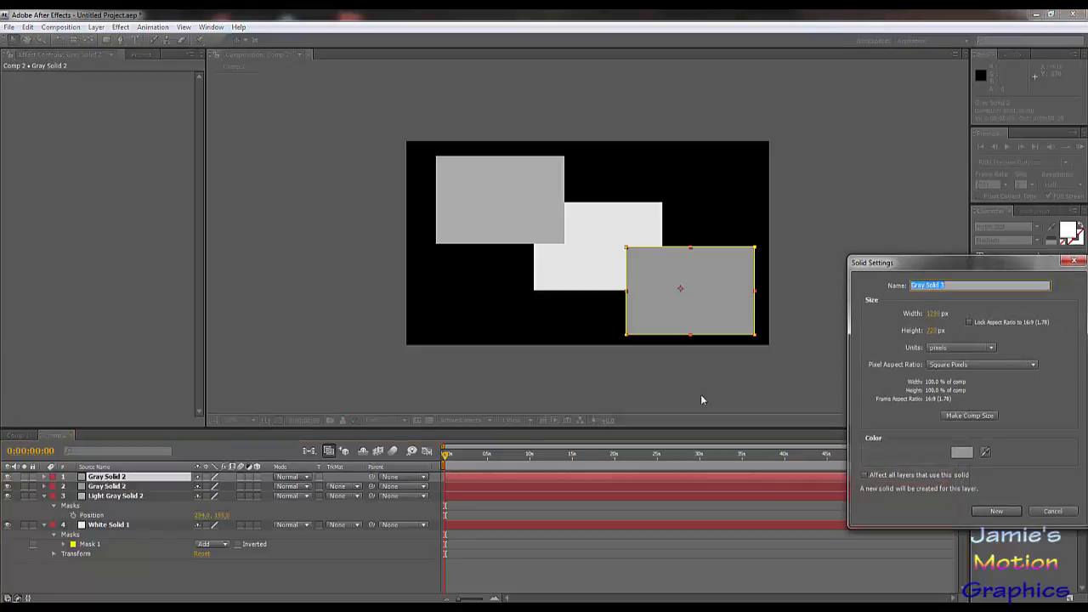
left_click(960, 453)
left_click_drag(241, 486, 211, 470)
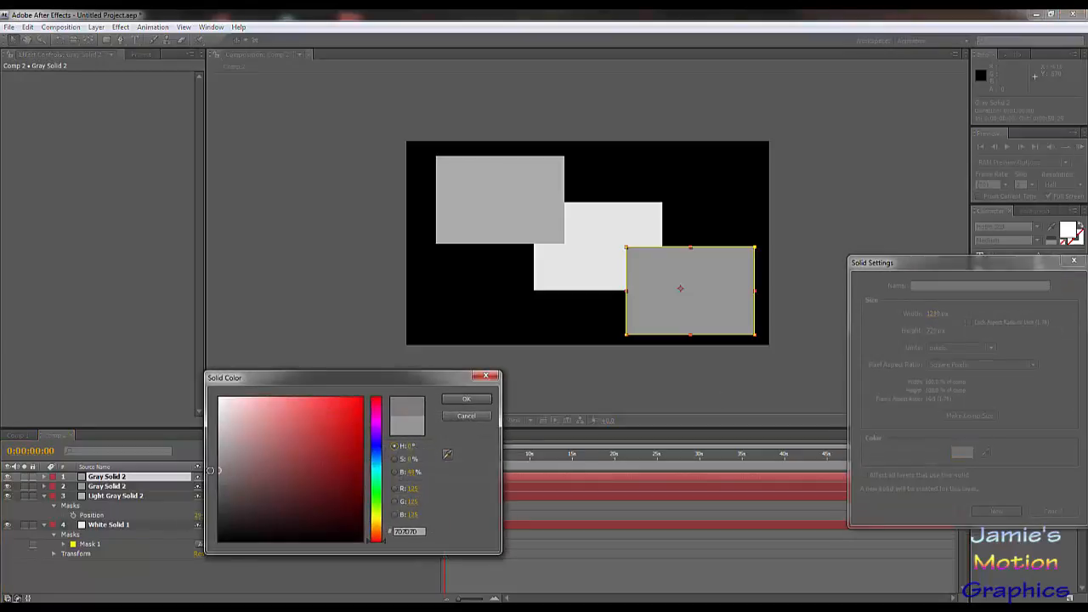
left_click(466, 399)
left_click(996, 511)
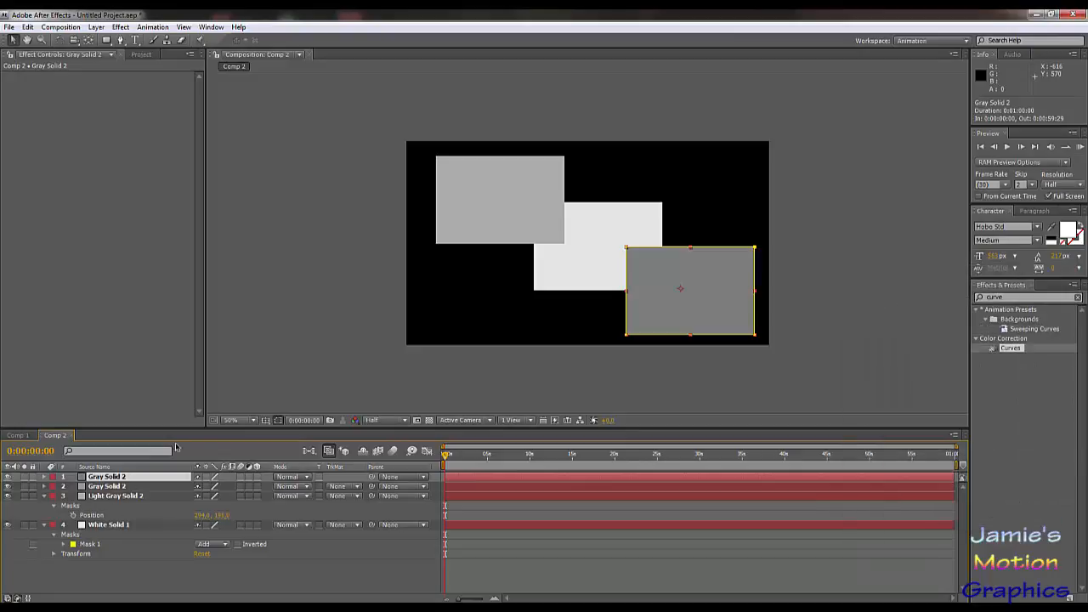
Step: Move the darkest gray rectangle to the upper middle of the frame, about position 658, 130, keeping the composition view open
left_click_drag(680, 306, 666, 206)
double_click(665, 205)
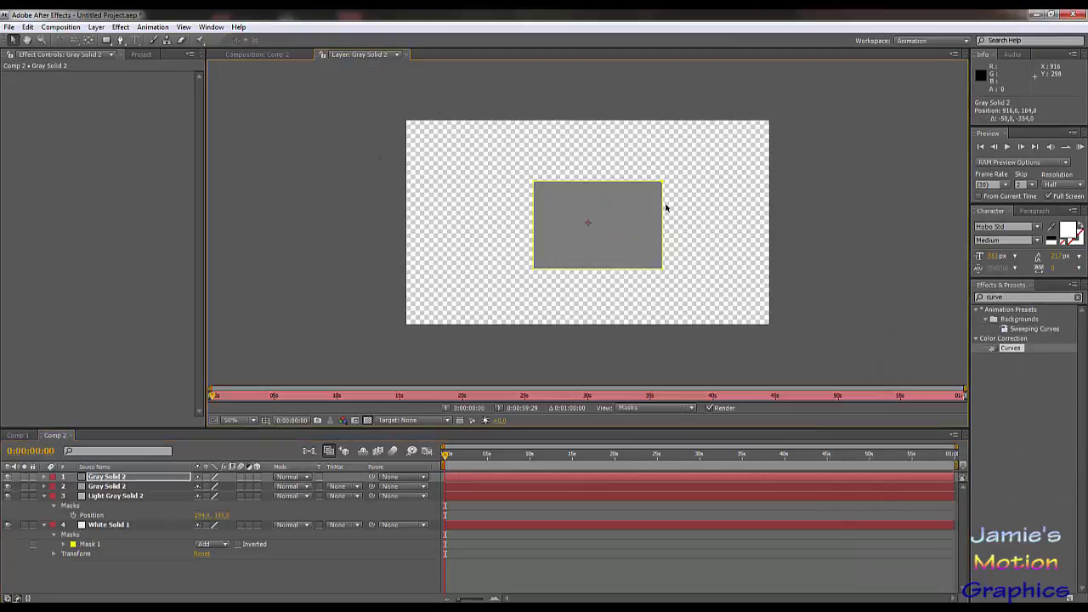
left_click(407, 55)
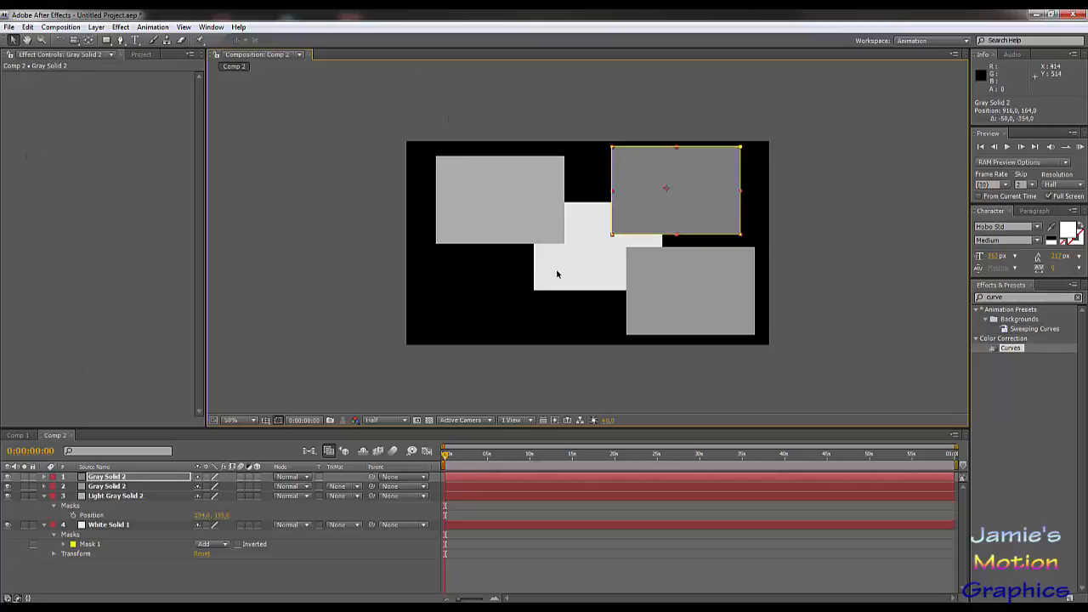
left_click_drag(667, 209, 616, 203)
double_click(616, 204)
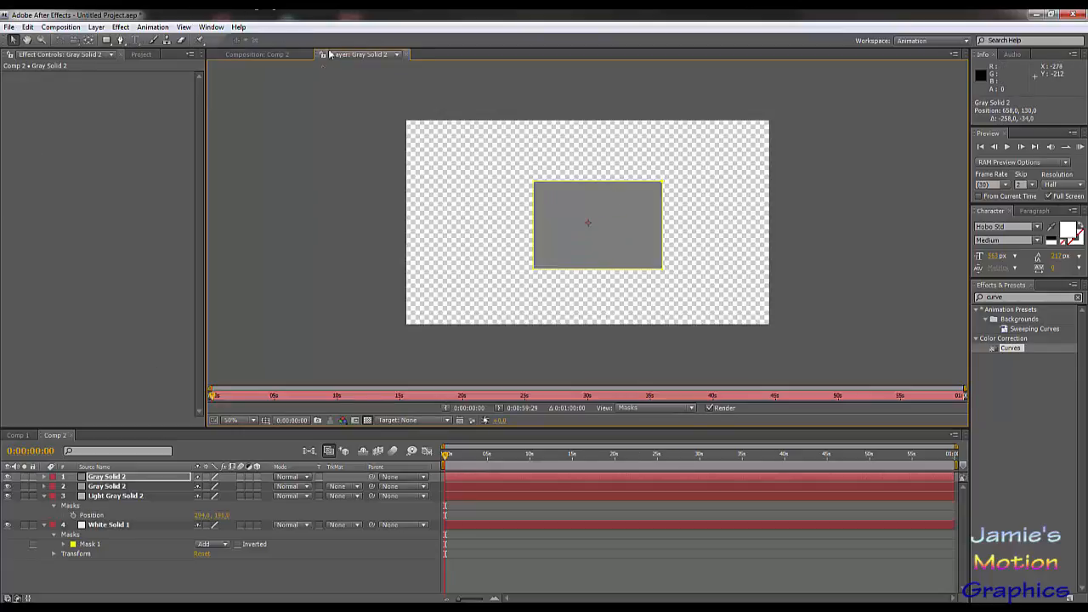
left_click(408, 55)
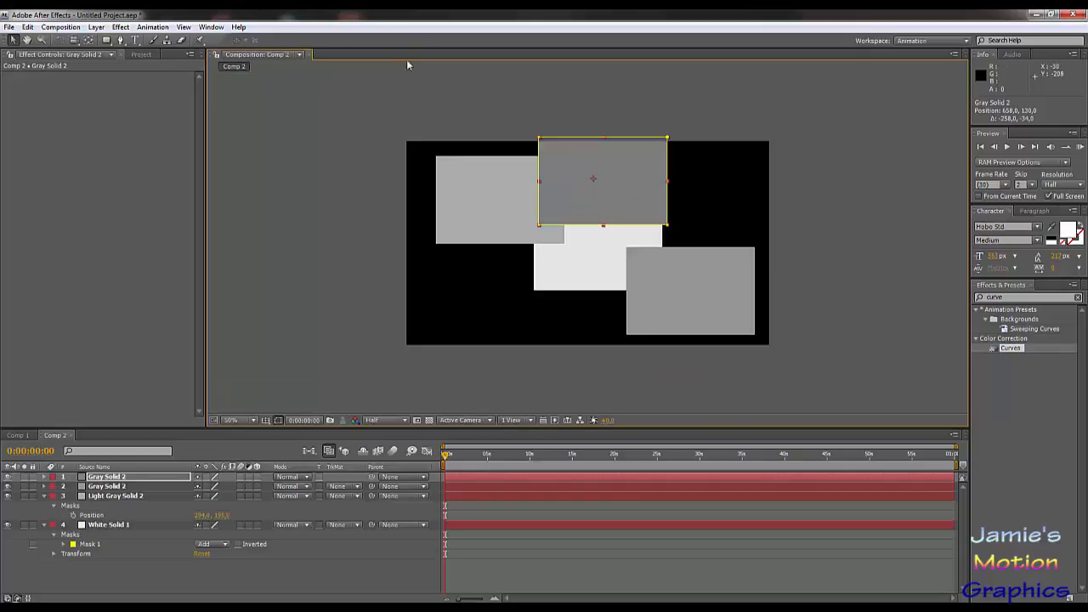
left_click(140, 574)
left_click(116, 478)
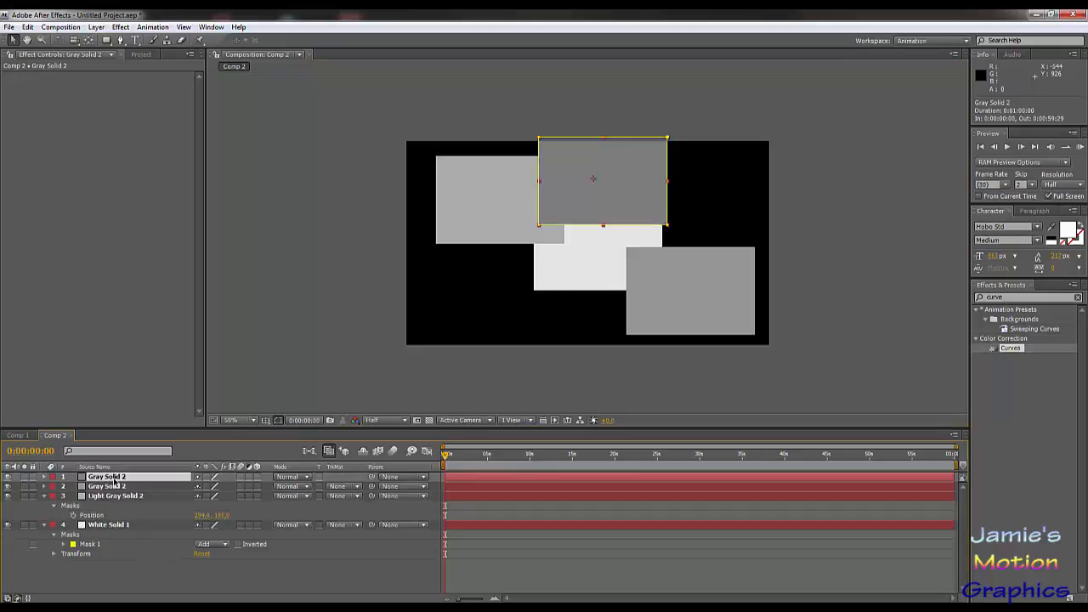
left_click(24, 484)
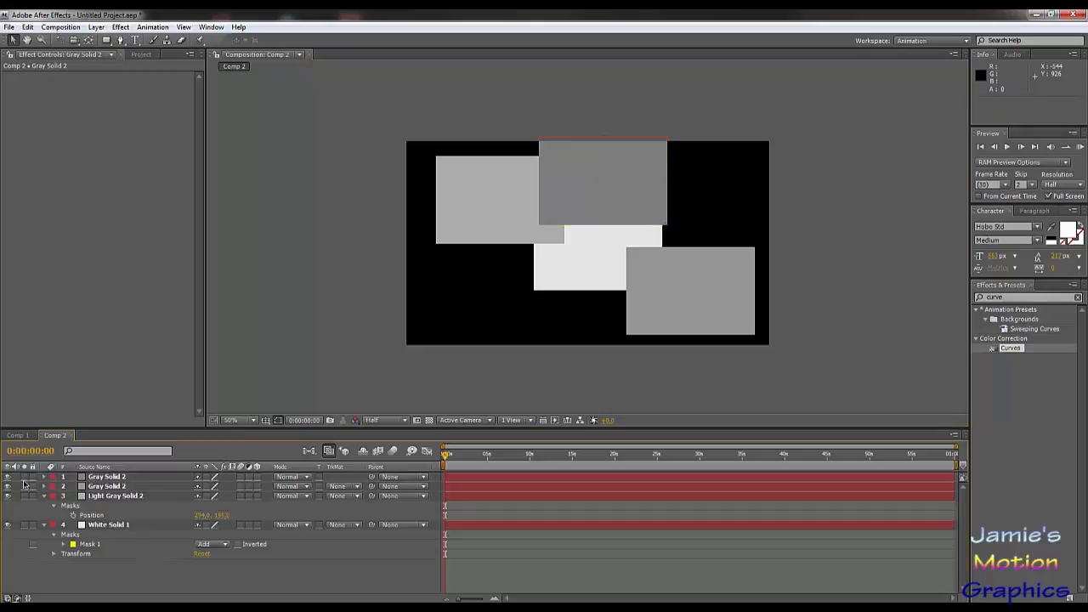
left_click(24, 477)
left_click(24, 477)
Step: Duplicate the topmost Gray Solid 2 layer, the rectangle in the upper middle of the frame
left_click(95, 486)
left_click(96, 477)
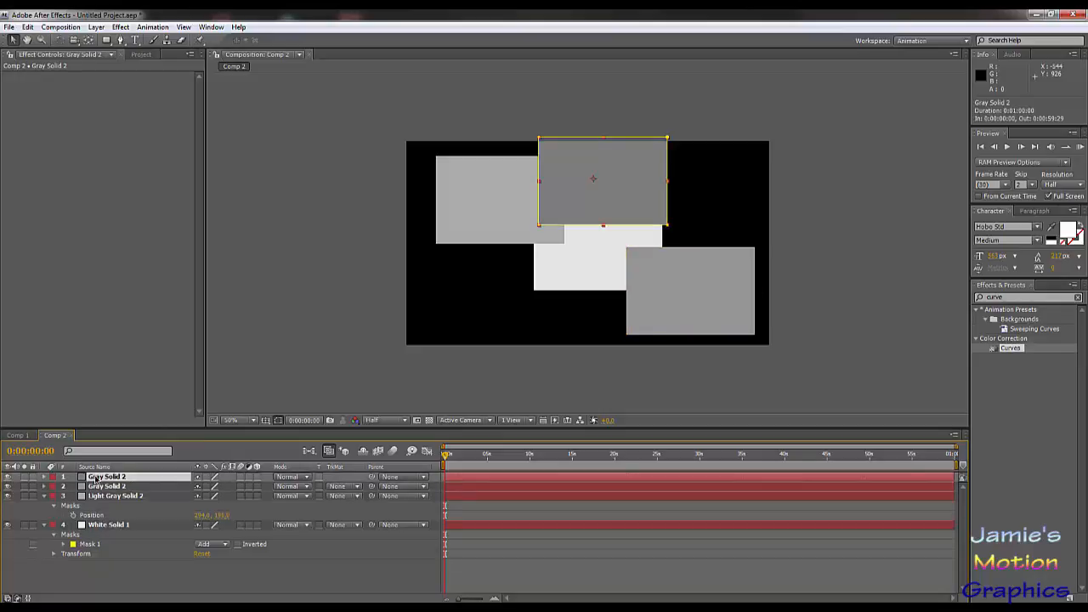
key("ctrl+d")
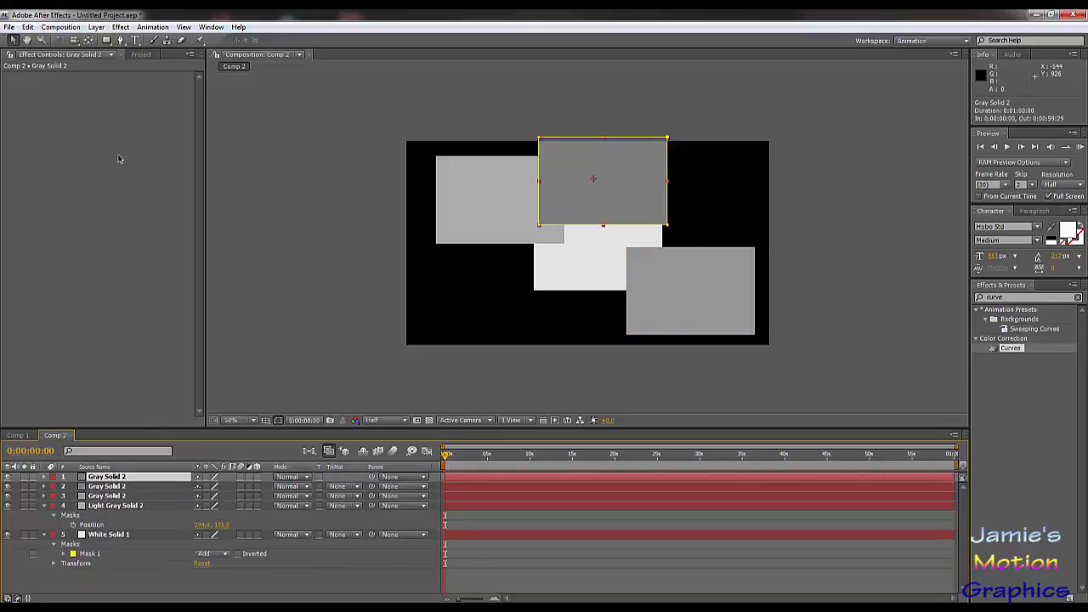
Step: Recolor the new duplicate to dark gray 555555 as a new solid and move it to the lower left of the frame's center
key("ctrl+shift+y")
left_click(959, 453)
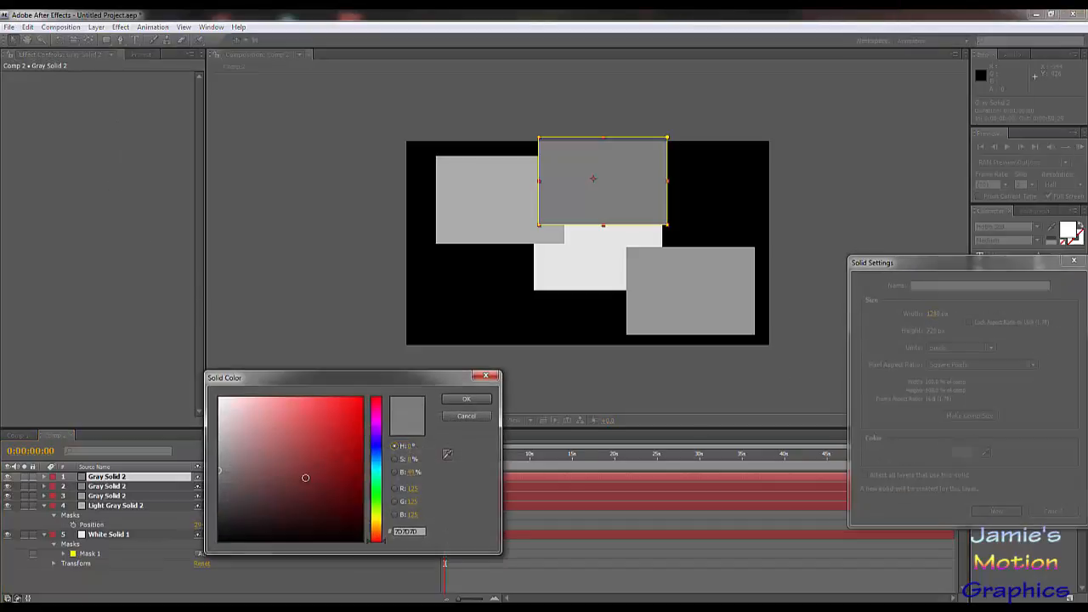
left_click_drag(304, 476, 214, 493)
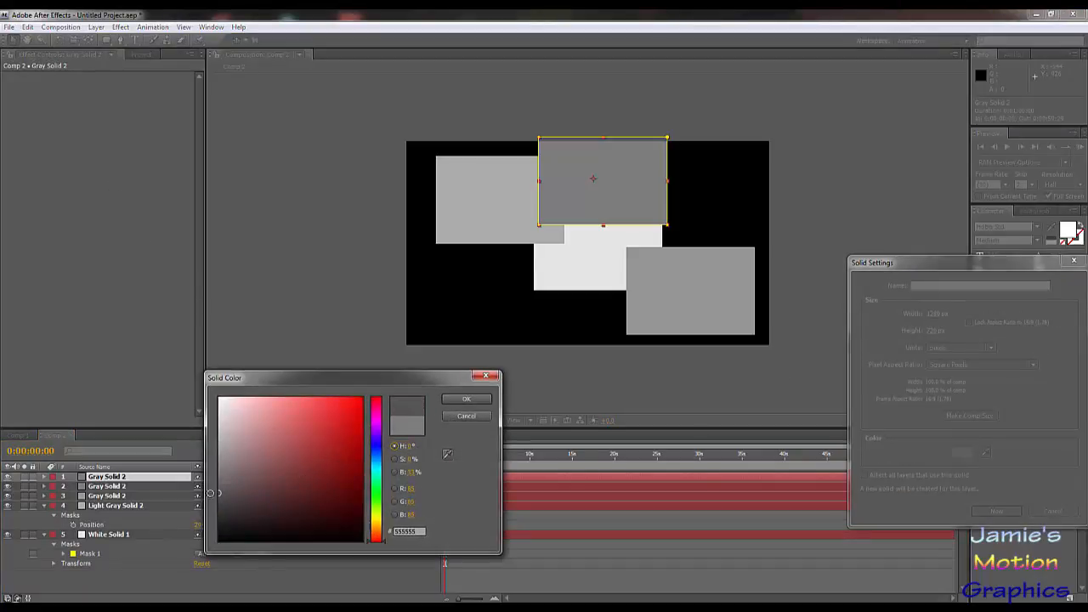
left_click(464, 398)
left_click(997, 511)
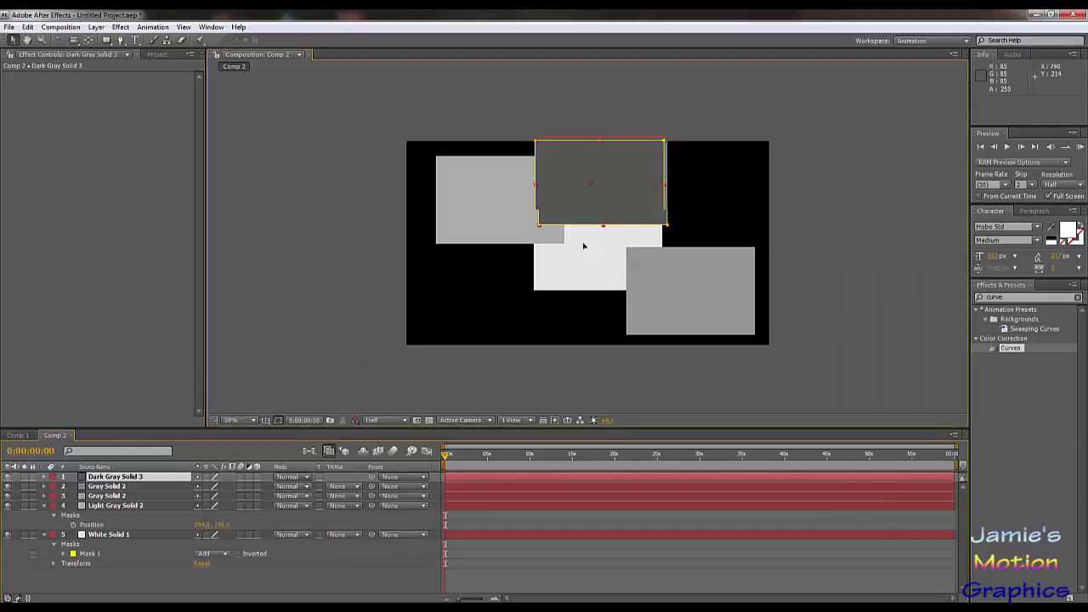
left_click_drag(586, 212, 503, 312)
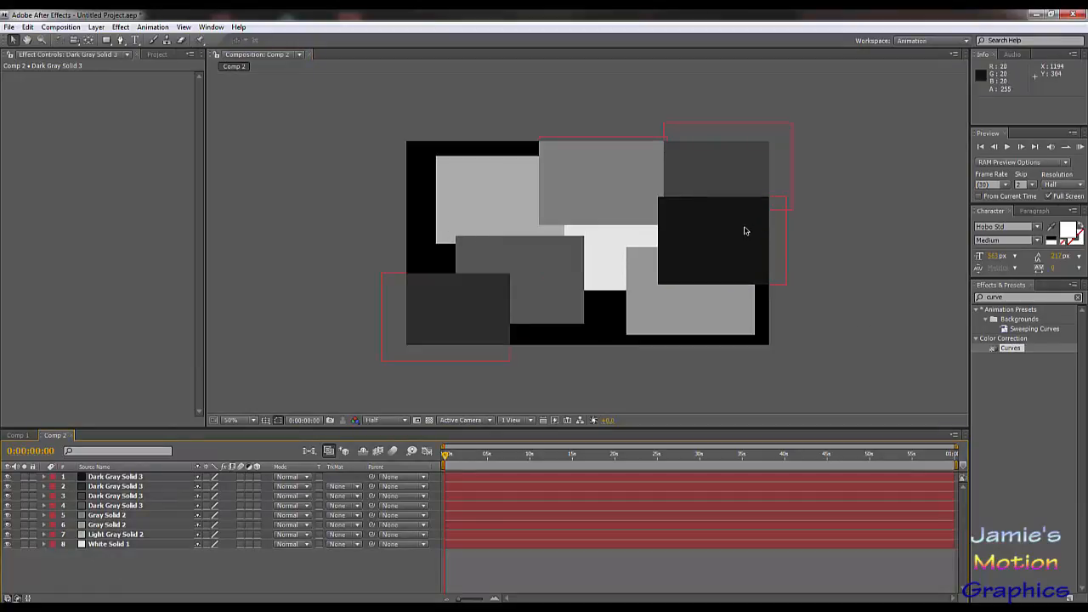
Step: Duplicate the 555555 dark gray rectangle left of center and move the copy over the frame's upper-left corner, about position 118, 68
left_click_drag(150, 585, 122, 486)
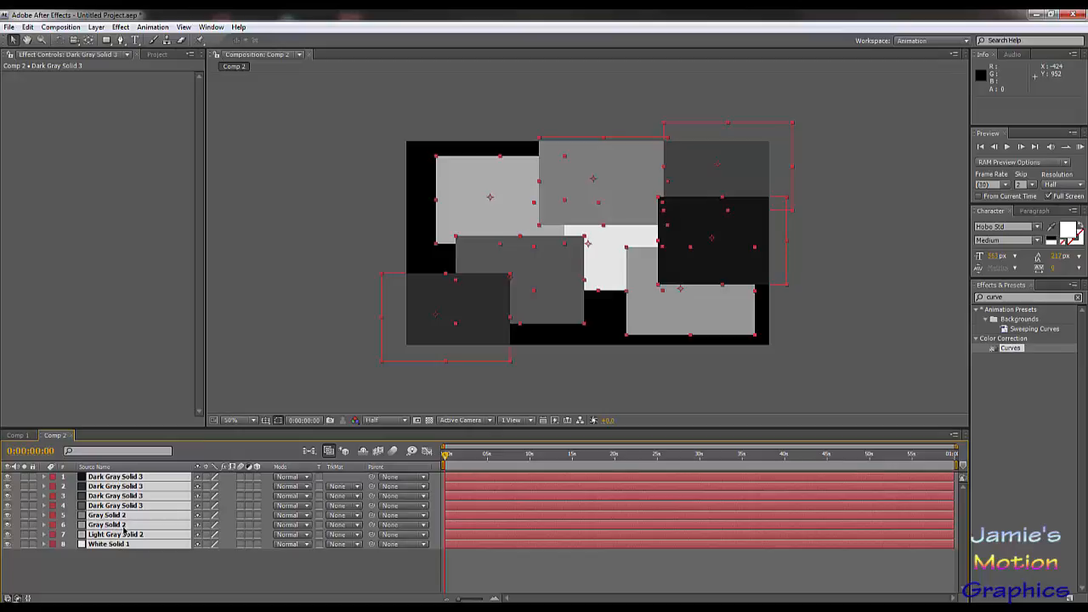
left_click(195, 569)
left_click(117, 506)
key("ctrl+d")
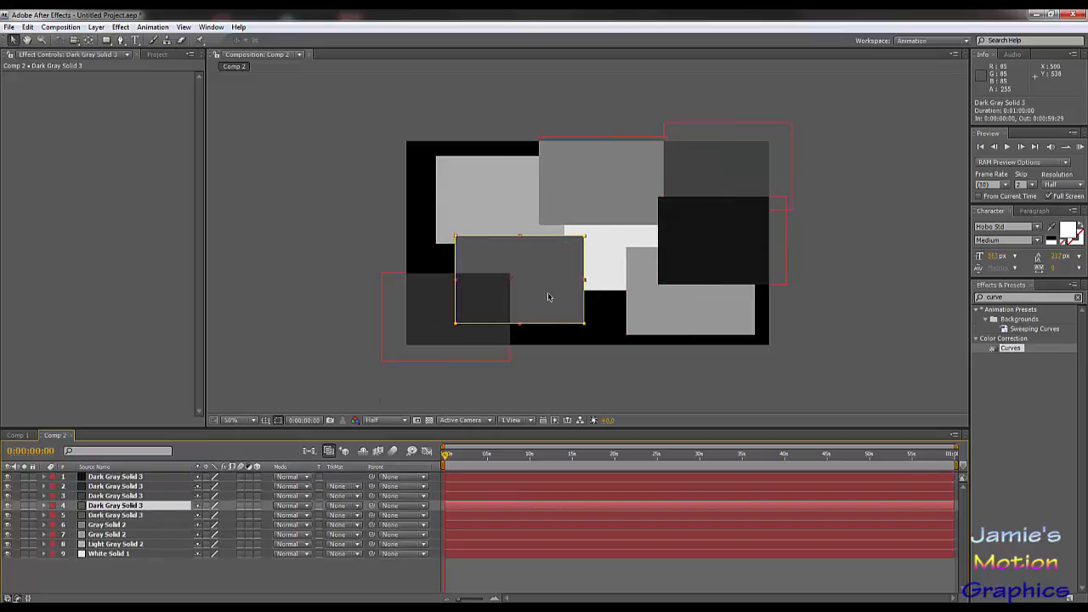
left_click_drag(549, 301, 478, 183)
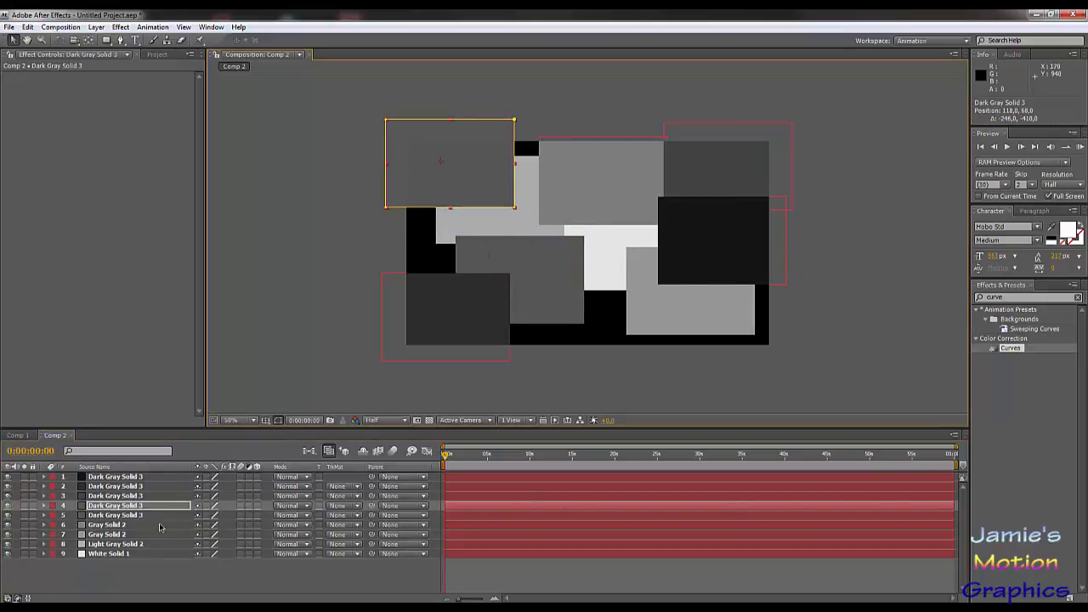
Step: Duplicate the upper-middle and lower-right gray rectangles, moving the copies to about 574, 620 at the bottom and 8, 348 at the left edge
left_click(127, 527)
key("ctrl+d")
left_click_drag(615, 198, 590, 337)
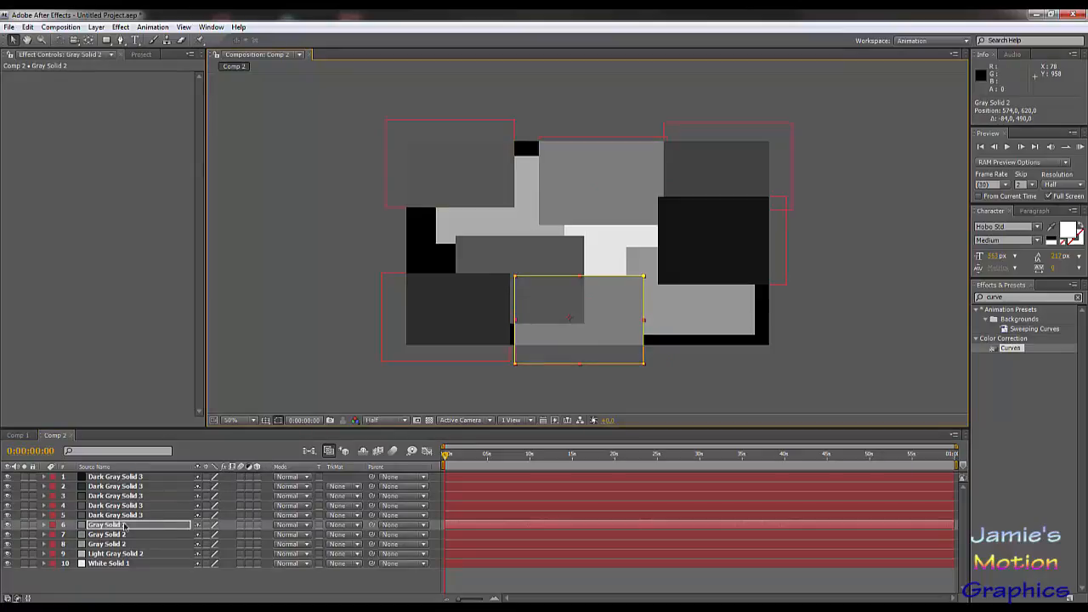
left_click(122, 545)
key("ctrl+d")
left_click_drag(642, 311, 370, 267)
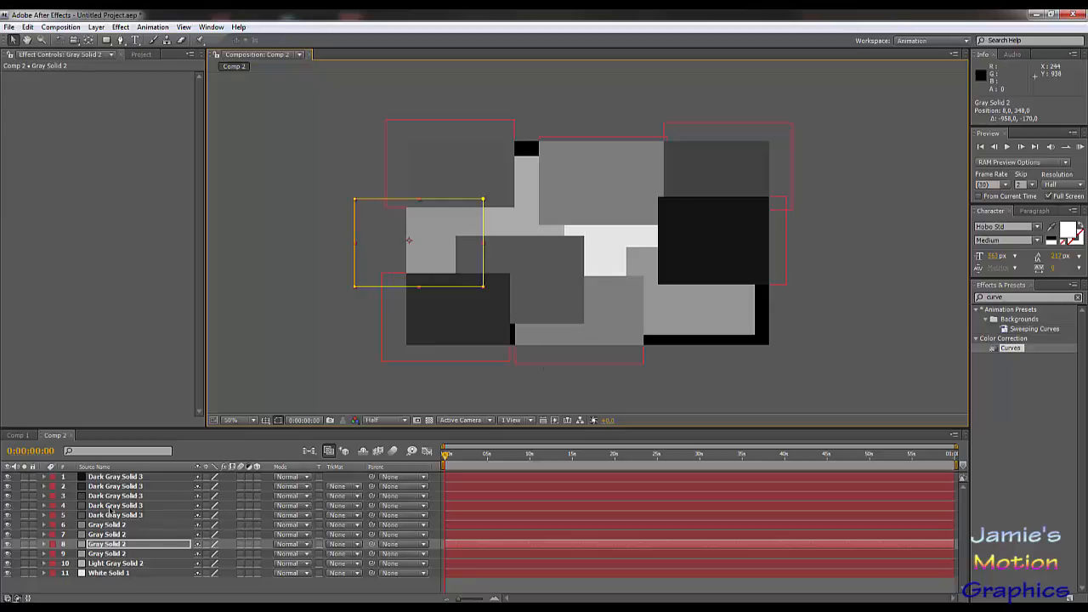
Step: Duplicate the upper-right dark gray rectangle and move the copy to the frame's top edge, about position 478, -6
left_click(115, 496)
key("ctrl+d")
left_click_drag(703, 177, 530, 153)
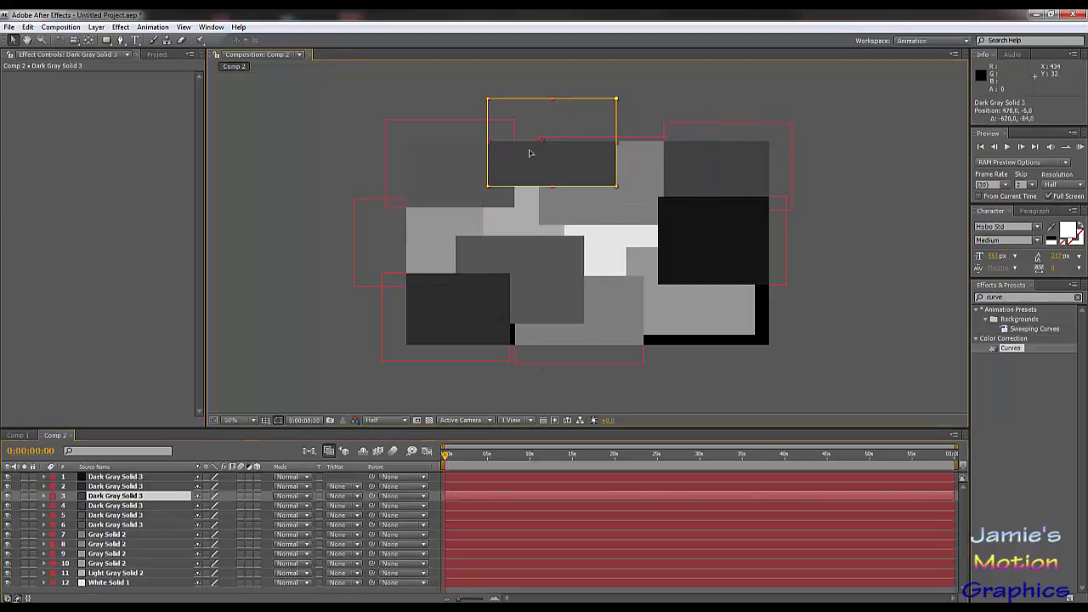
key("Return")
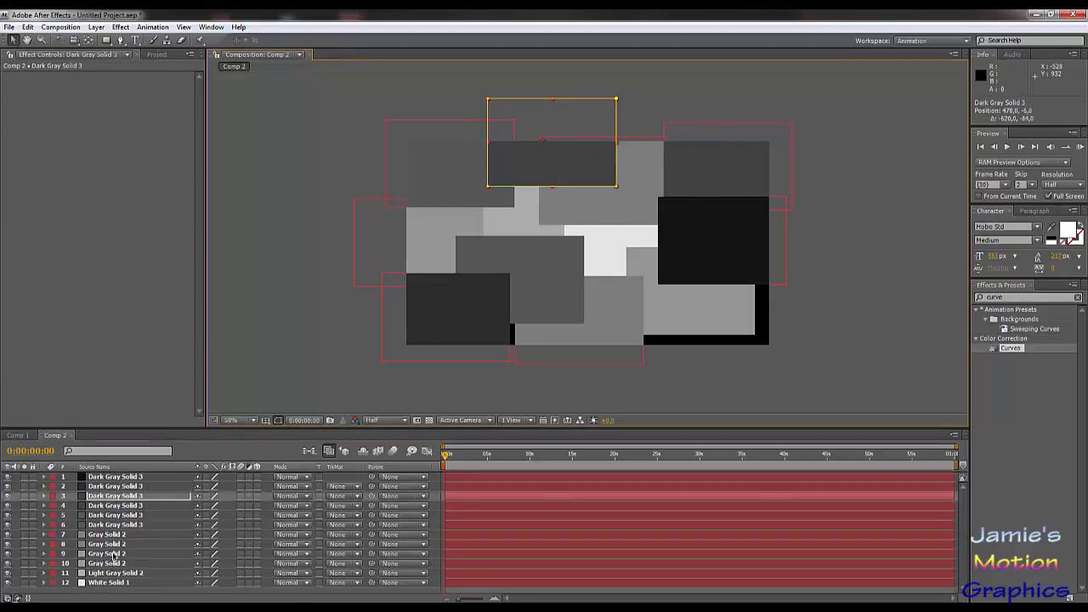
Step: Duplicate the upper-middle gray rectangle, move the copy to about 1066, 648 in the lower-right corner, and send its layer below White Solid 1
left_click(115, 553)
key("ctrl+d")
left_click_drag(400, 263, 752, 343)
key("Return")
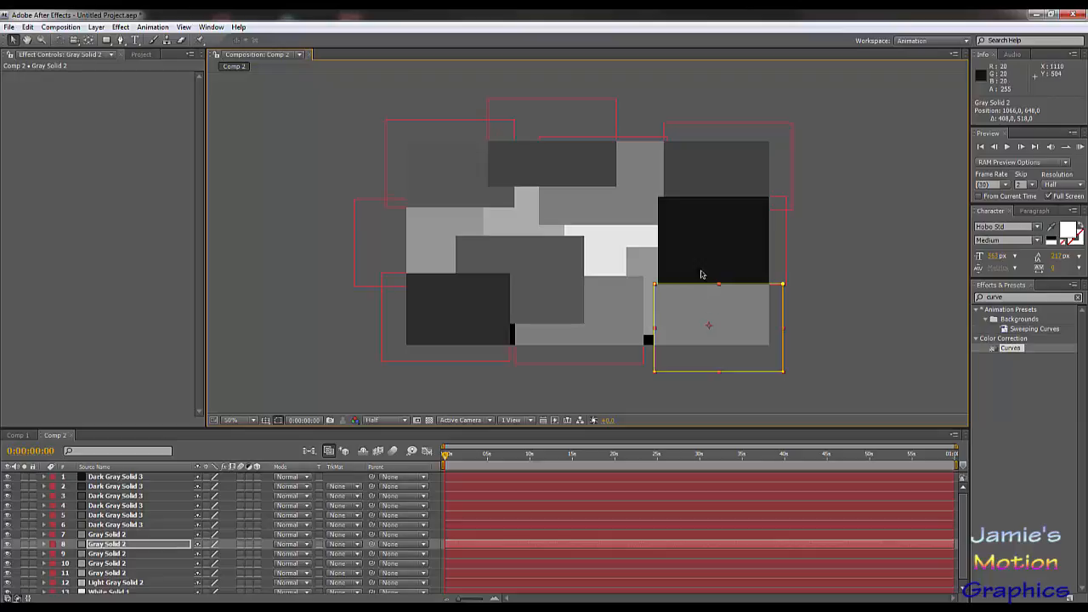
scroll(181, 513, "down", 1)
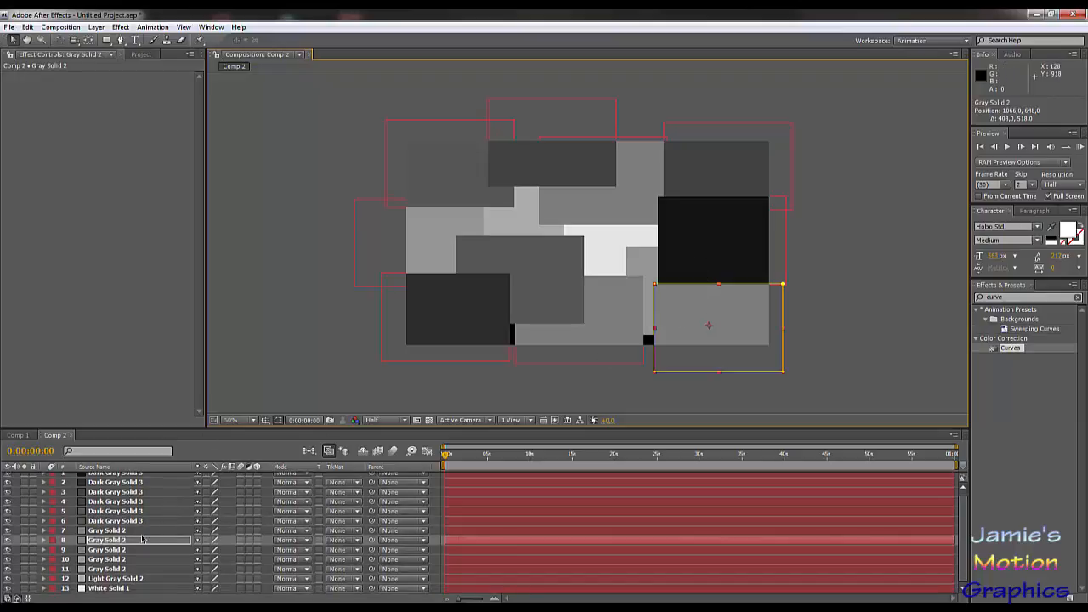
left_click_drag(142, 539, 146, 592)
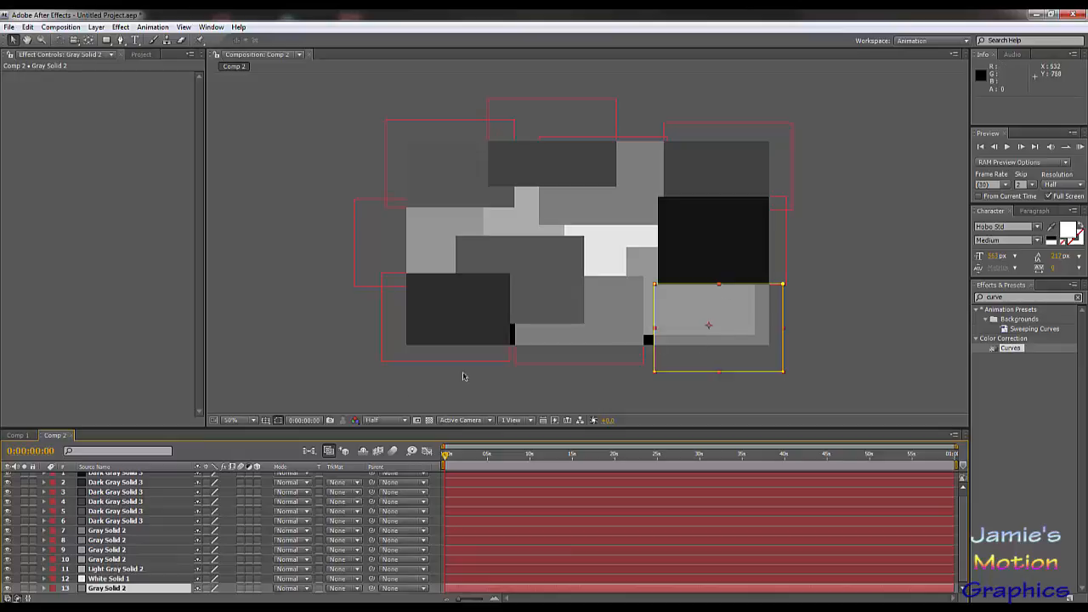
Step: Duplicate the near-black rectangle, move the copy to about 426, 732 at the bottom edge, and place its layer beneath the other Dark Gray Solid 3 layers
left_click(104, 473)
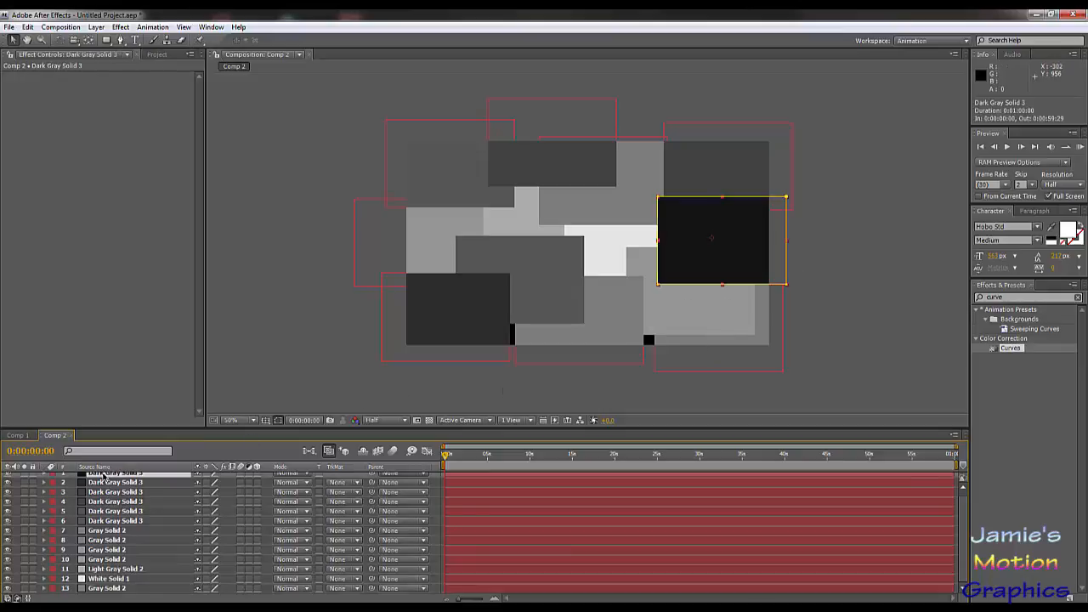
key("ctrl+d")
left_click_drag(733, 260, 549, 374)
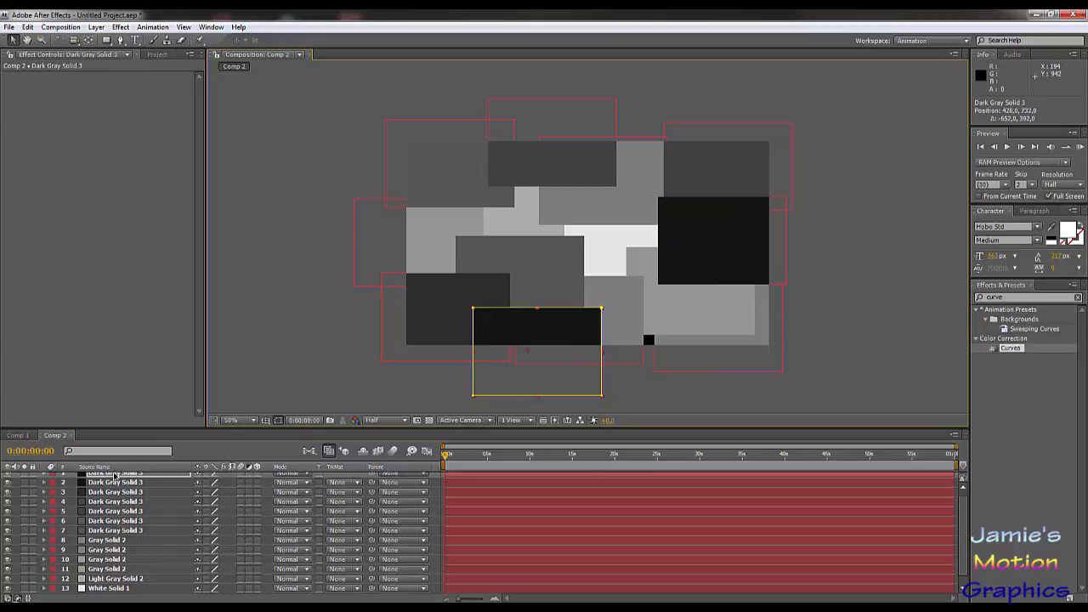
left_click_drag(115, 478, 119, 532)
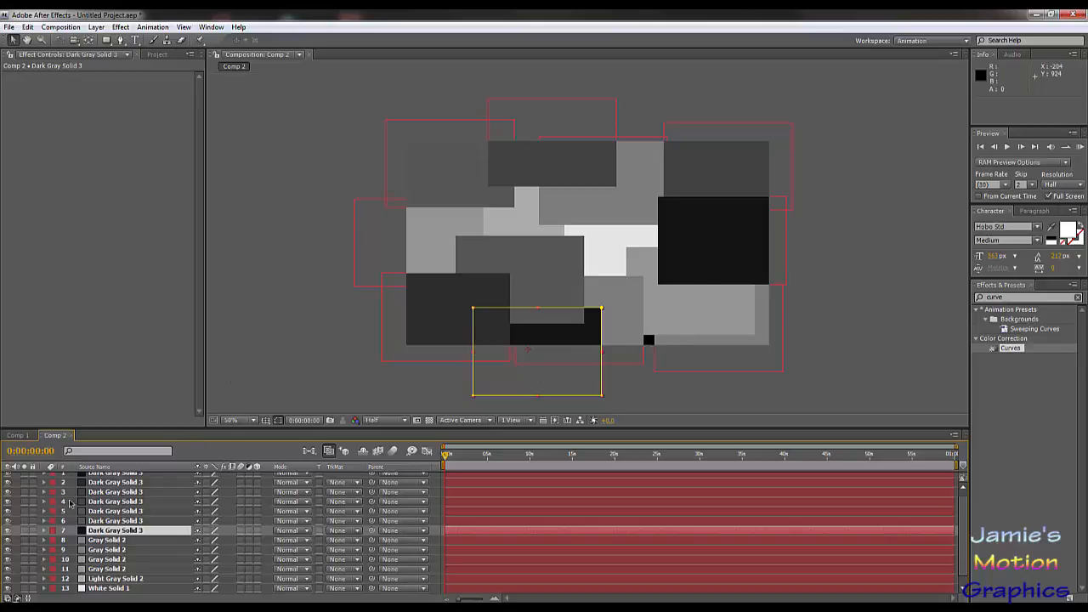
Step: Duplicate the upper-right dark gray rectangle and move the copy to the bottom edge, about position 930, 764
left_click(125, 504)
key("ctrl+d")
left_click_drag(750, 172, 701, 367)
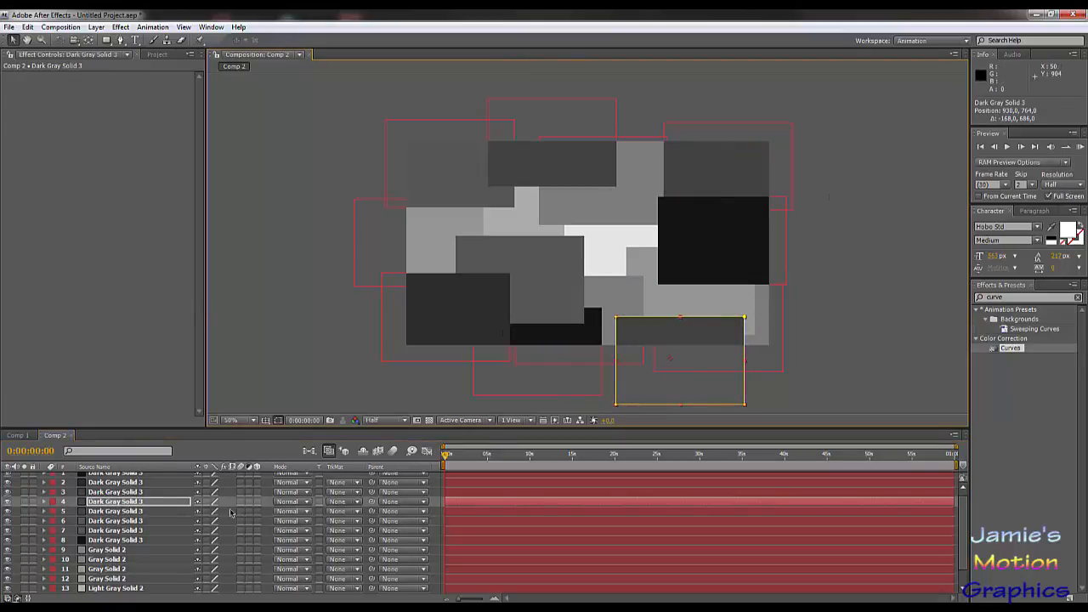
Step: Pre-compose all layers of Comp 2 into a new composition named Background, moving all attributes into it
scroll(110, 515, "up", 1)
key("ctrl+a")
right_click(117, 507)
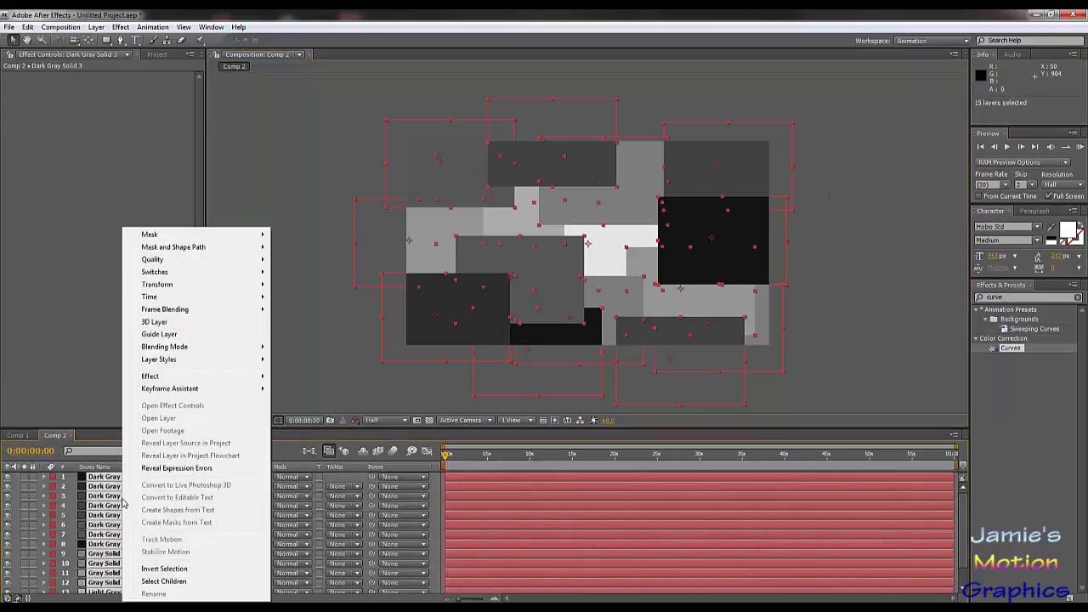
left_click(100, 27)
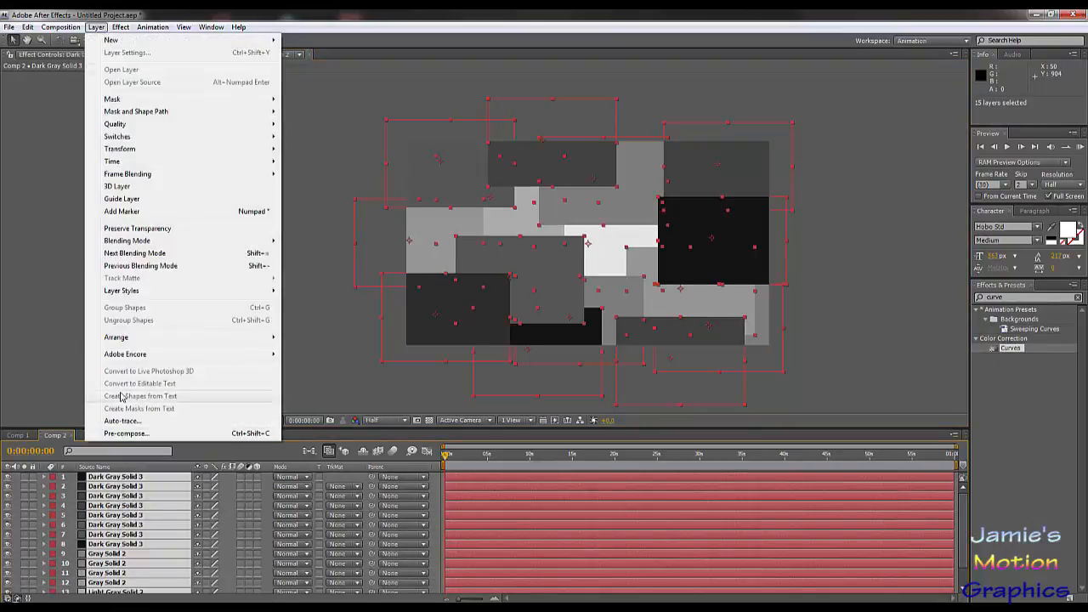
left_click(125, 433)
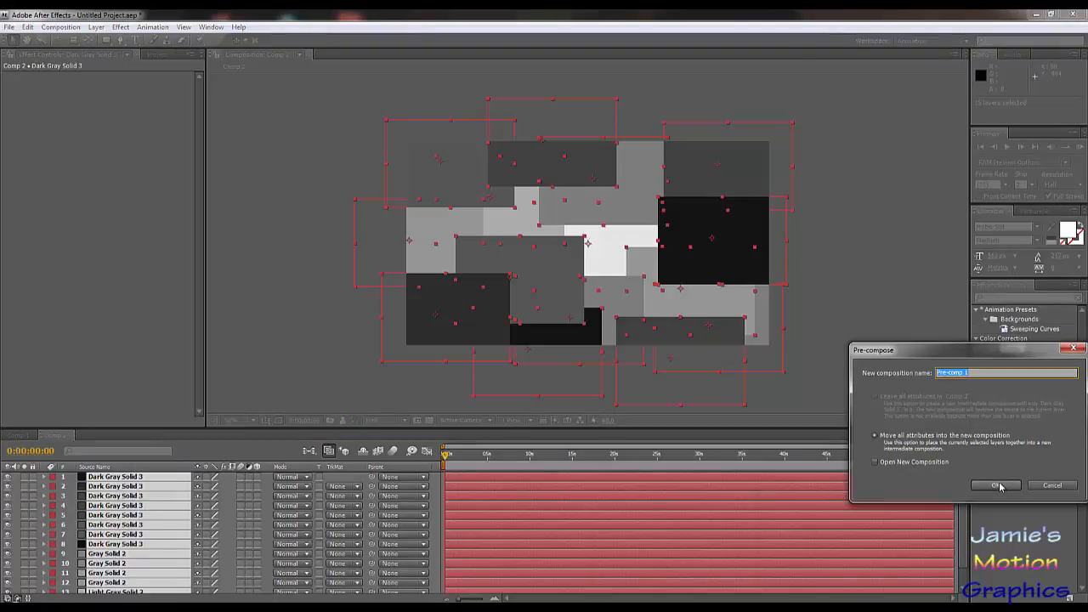
type("Background")
key("Return")
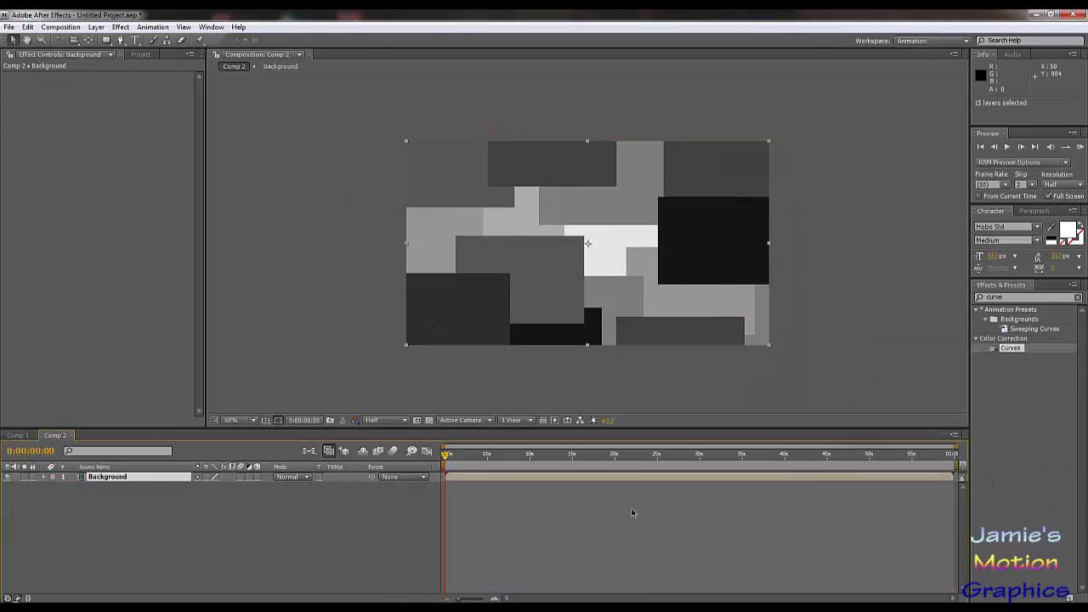
Step: Copy all the solid layers from inside the Background composition and paste them into Comp 2
double_click(119, 477)
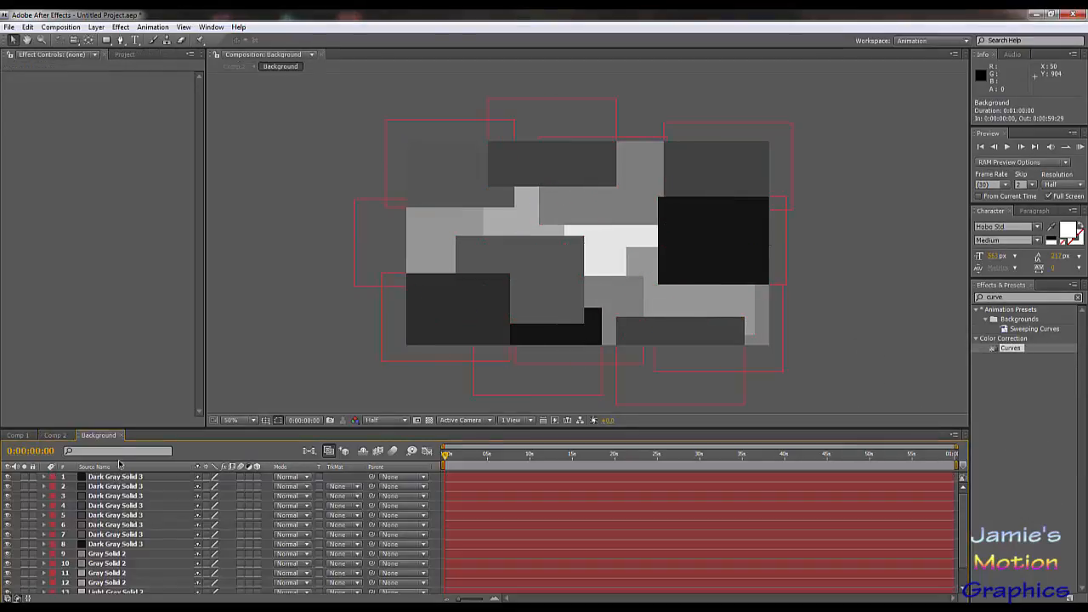
key("ctrl+a")
key("ctrl+c")
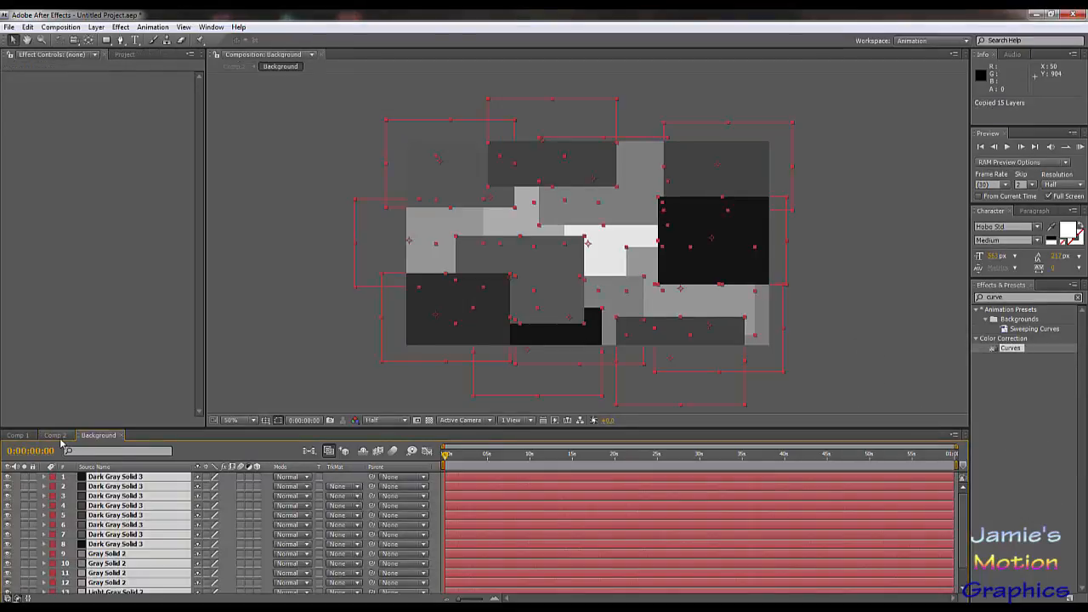
left_click(56, 435)
key("ctrl+v")
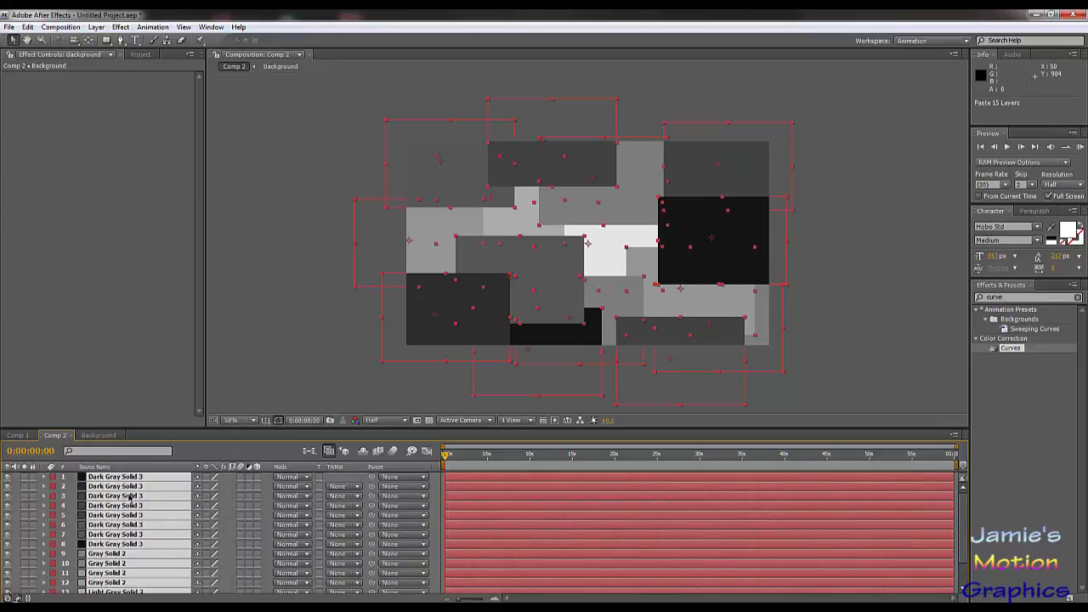
Step: Duplicate all the pasted solid layers except Background and group the copies together at the top of the layer stack
scroll(125, 508, "down", 3)
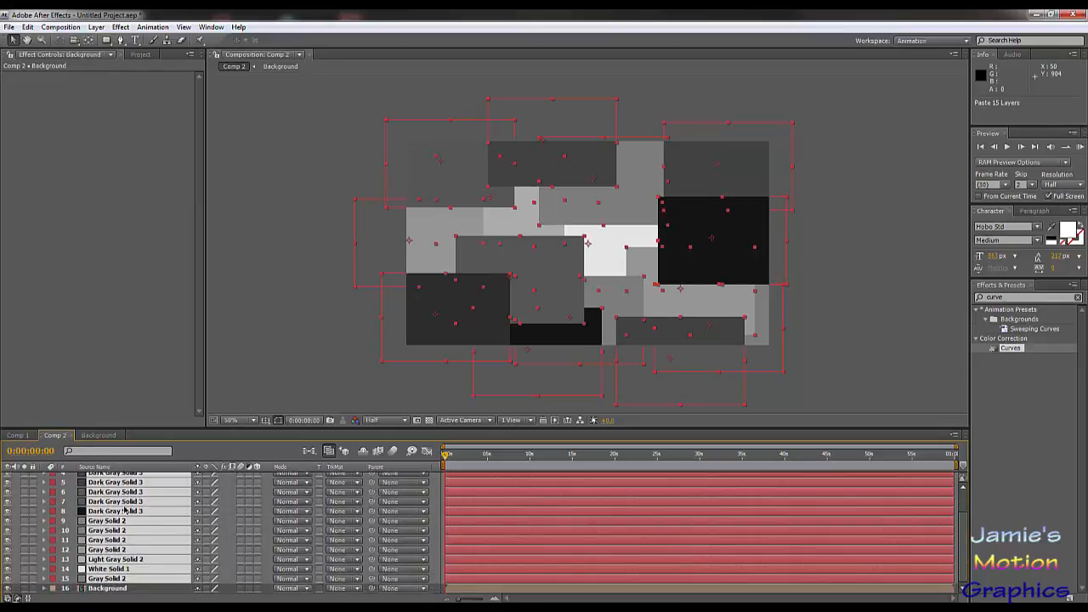
left_click(133, 588)
left_click(117, 579)
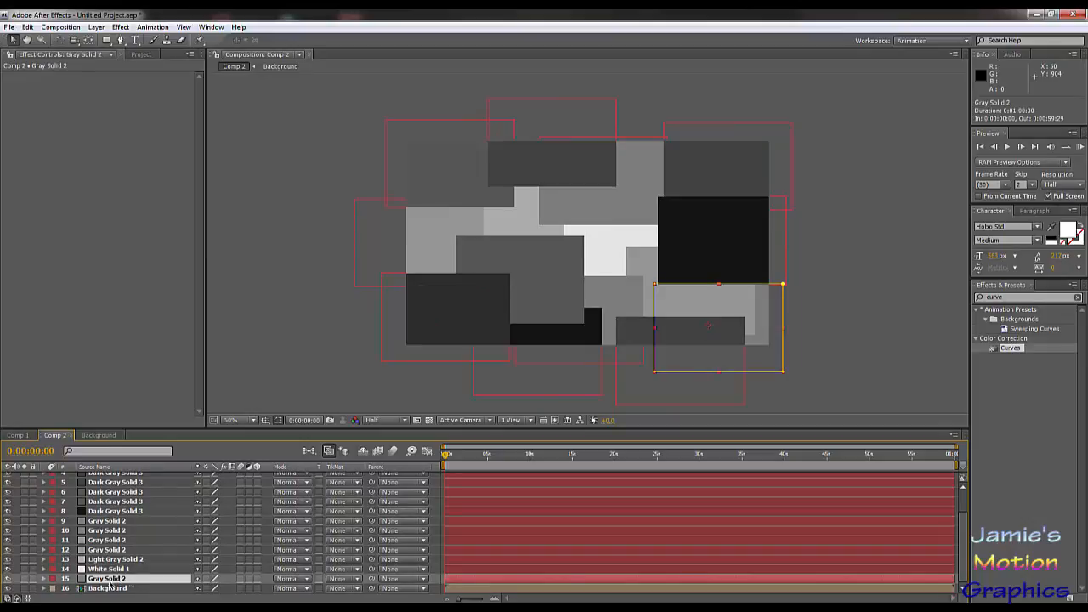
scroll(110, 520, "up", 3)
left_click(122, 477, "shift")
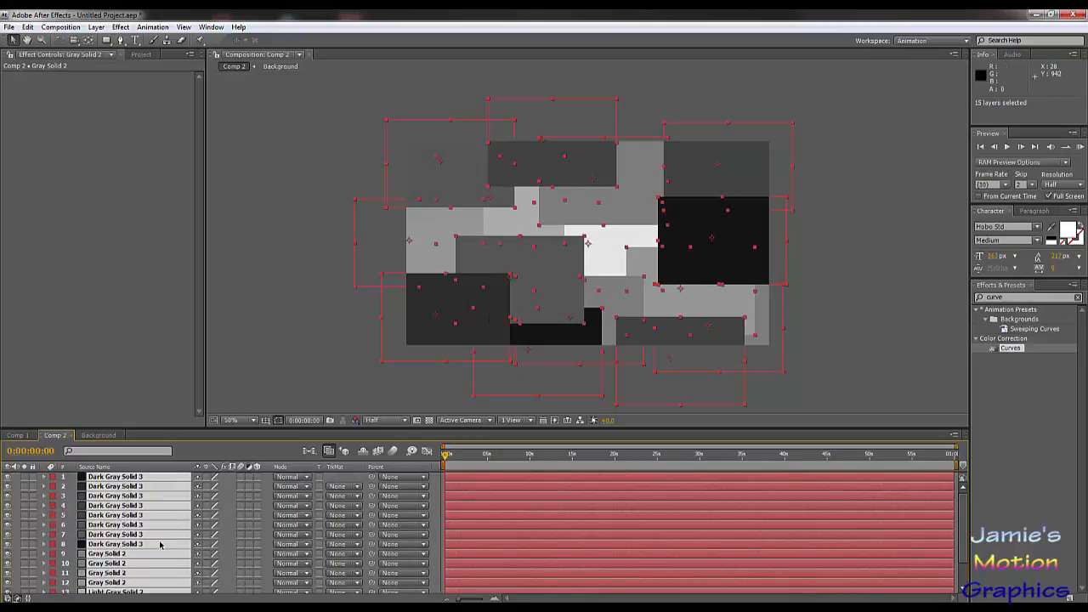
key("ctrl+d")
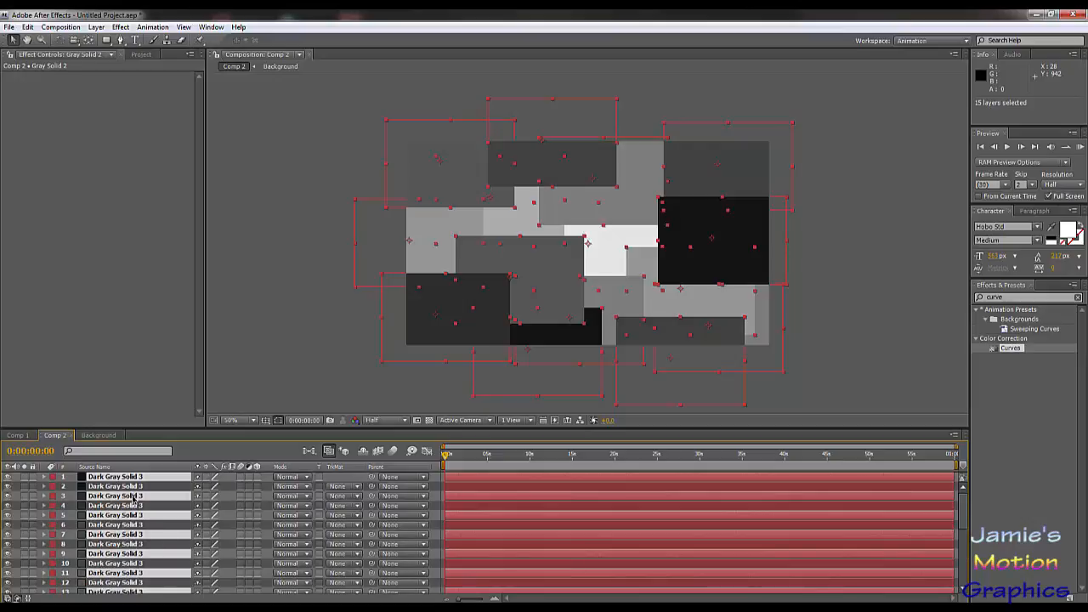
left_click_drag(132, 496, 133, 482)
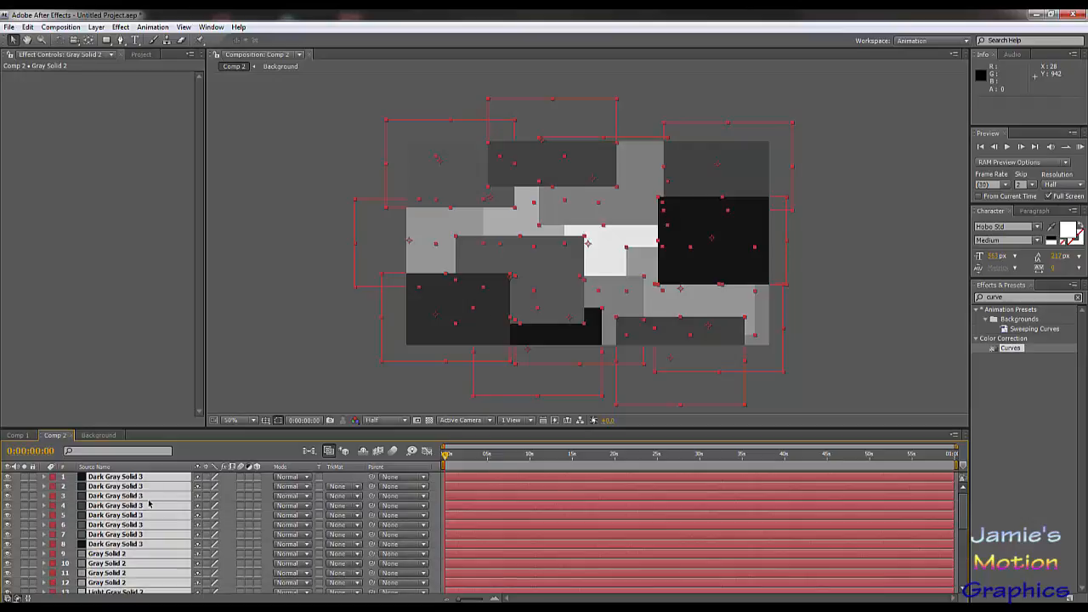
scroll(149, 505, "down", 1)
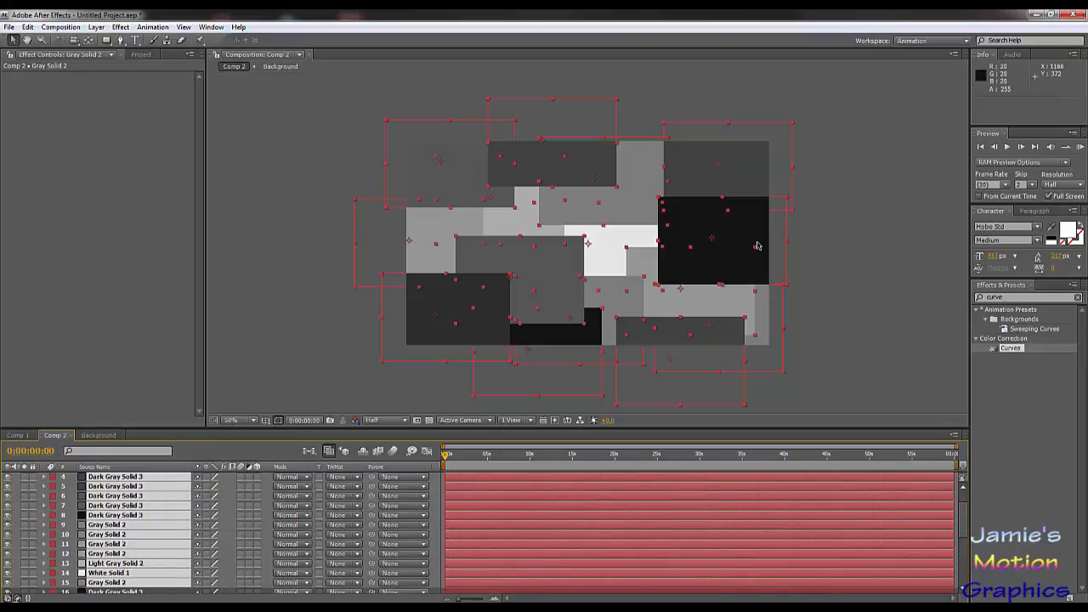
left_click_drag(694, 258, 823, 277)
key("ctrl+z")
key("ctrl+z")
key("ctrl+z")
key("ctrl+z")
key("ctrl+z")
key("ctrl+z")
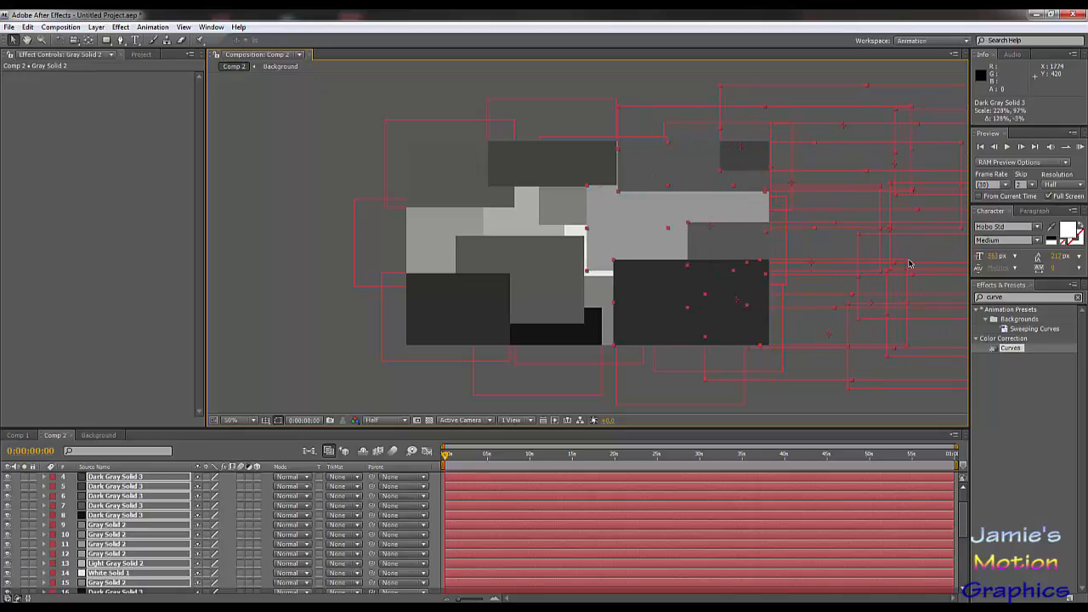
key("ctrl+z")
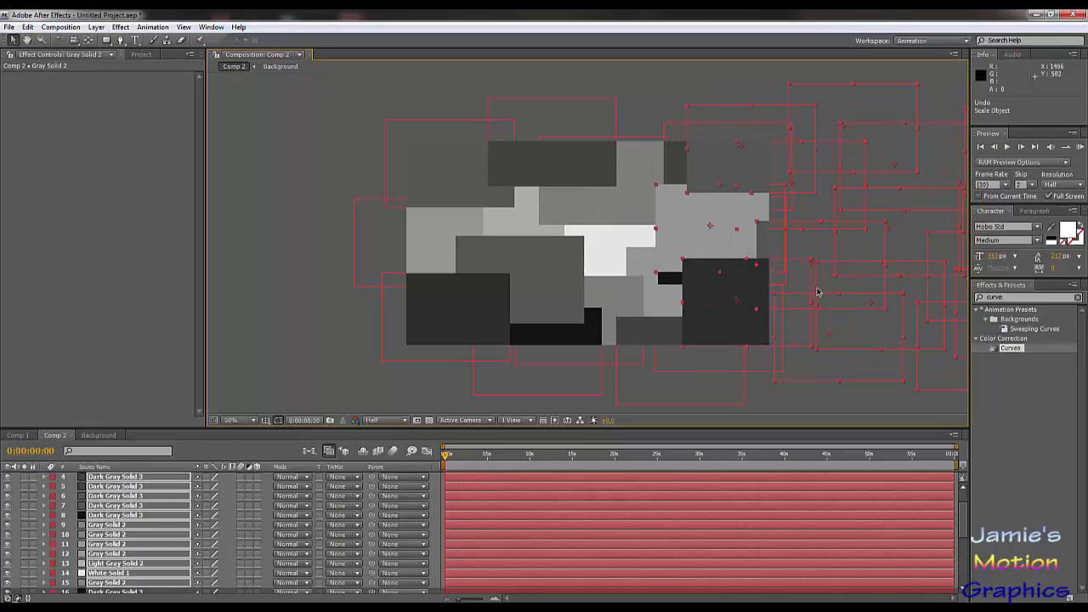
Step: Move the selected duplicate rectangles back over the frame, offset from the original set, and deselect them
left_click_drag(797, 319, 564, 273)
left_click(821, 231)
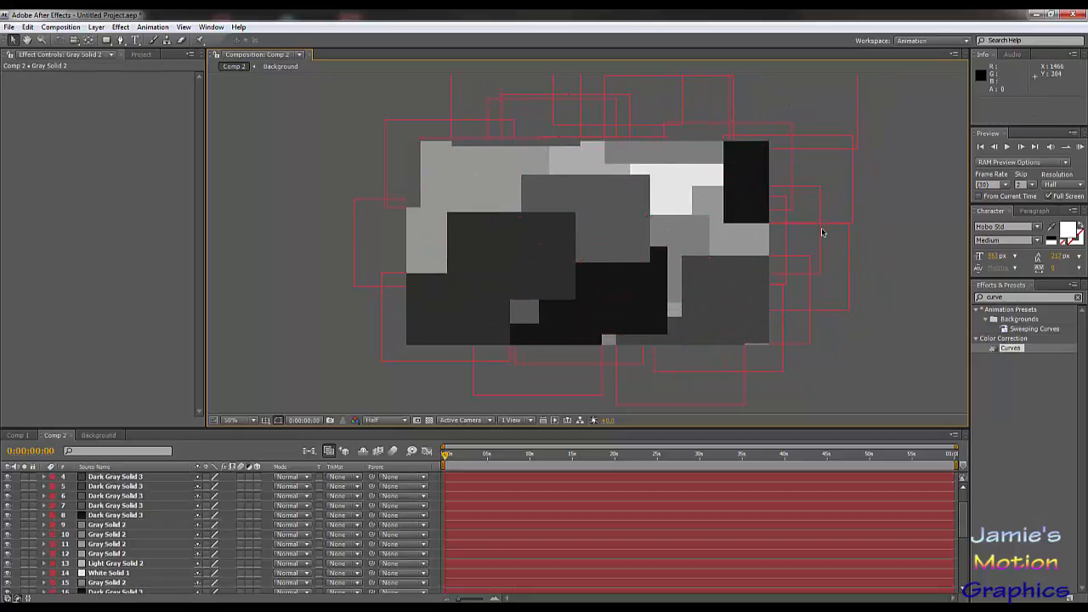
Step: Move outlying rectangles from above and the upper right of the frame inward, including to about 178, 188; 896, 238; and 794, 460
key("period")
scroll(821, 231, "down", 3)
scroll(818, 231, "up", 1)
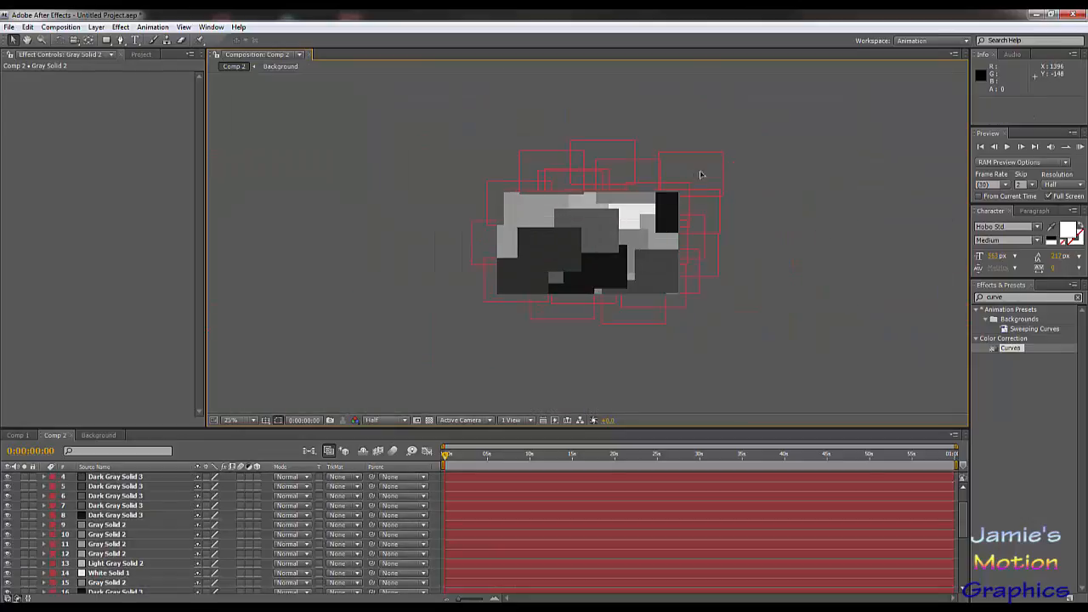
left_click_drag(703, 213, 549, 281)
left_click_drag(607, 147, 524, 212)
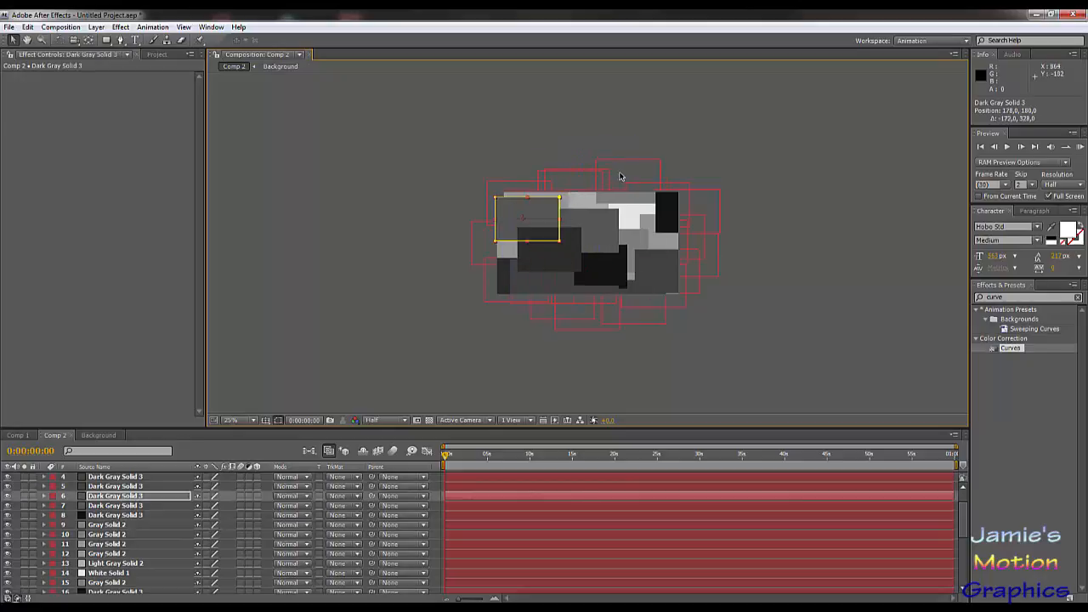
left_click_drag(619, 176, 619, 221)
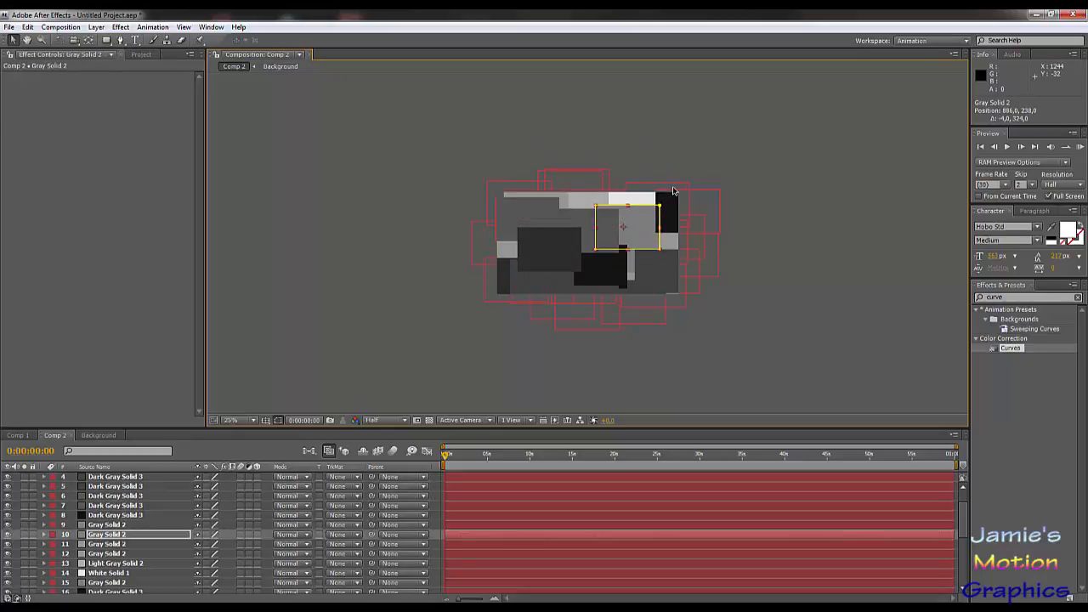
left_click_drag(713, 209, 638, 256)
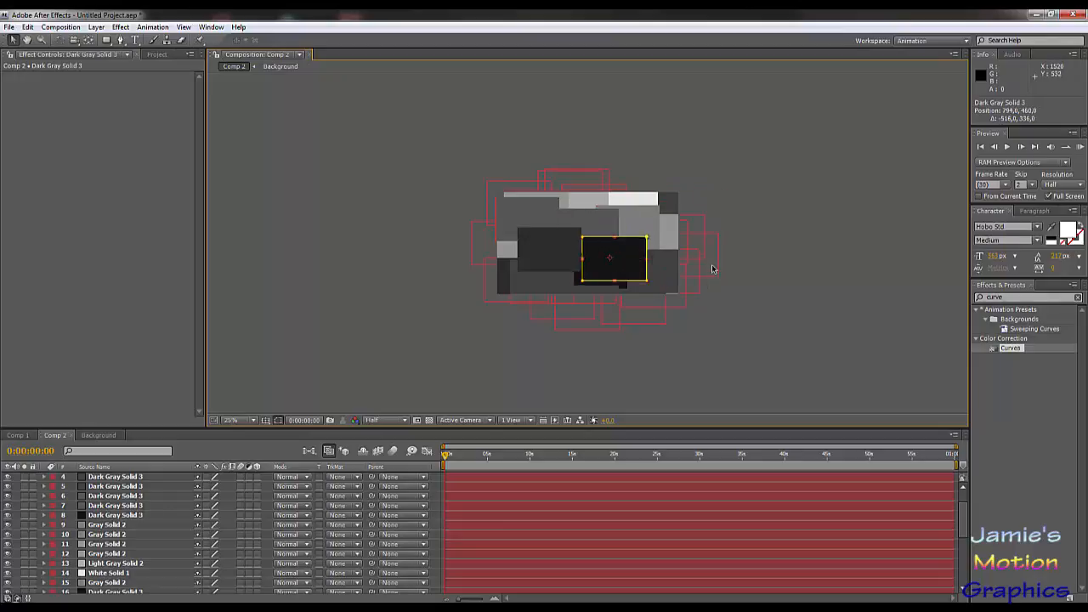
Step: Move outlying rectangles from the frame's right, bottom and left edges inward, including to about 1066, 250; 194, 444; 962, 206; and 750, 412
left_click_drag(713, 268, 599, 276)
left_click_drag(701, 249, 678, 236)
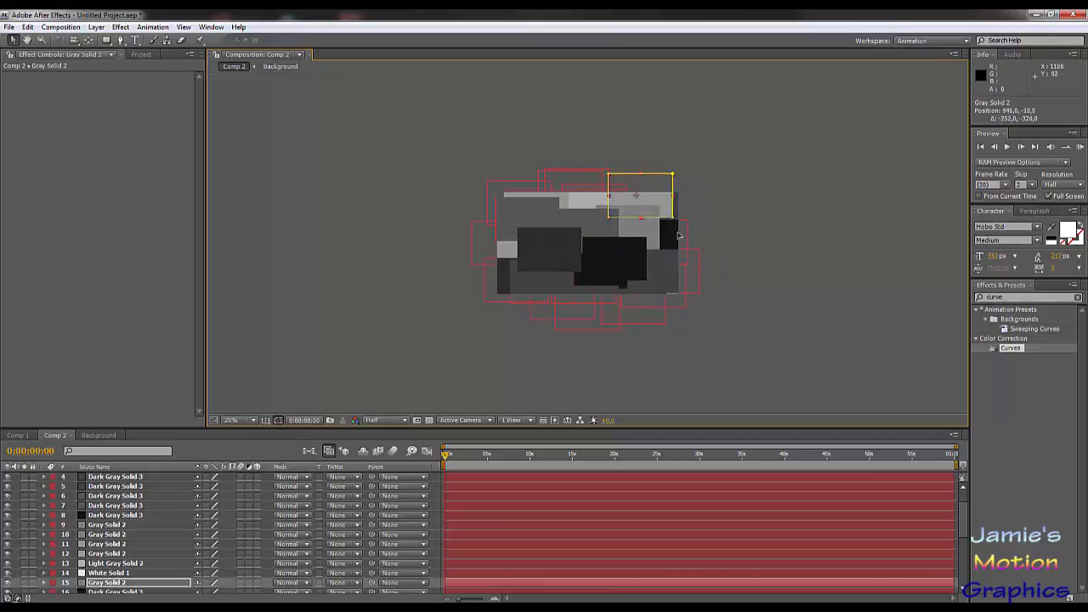
left_click(678, 235)
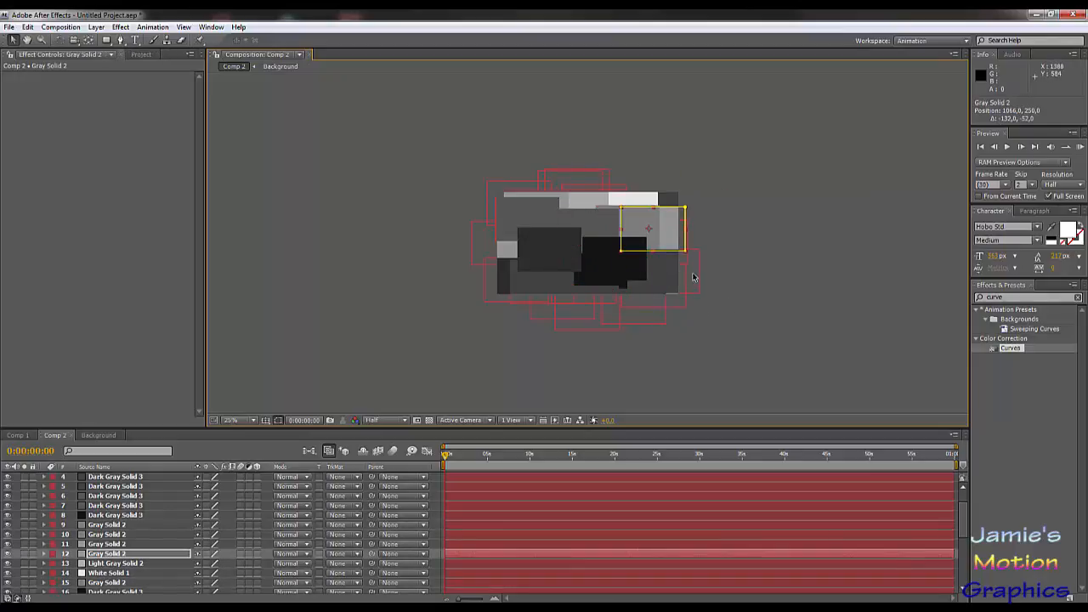
left_click_drag(693, 277, 555, 261)
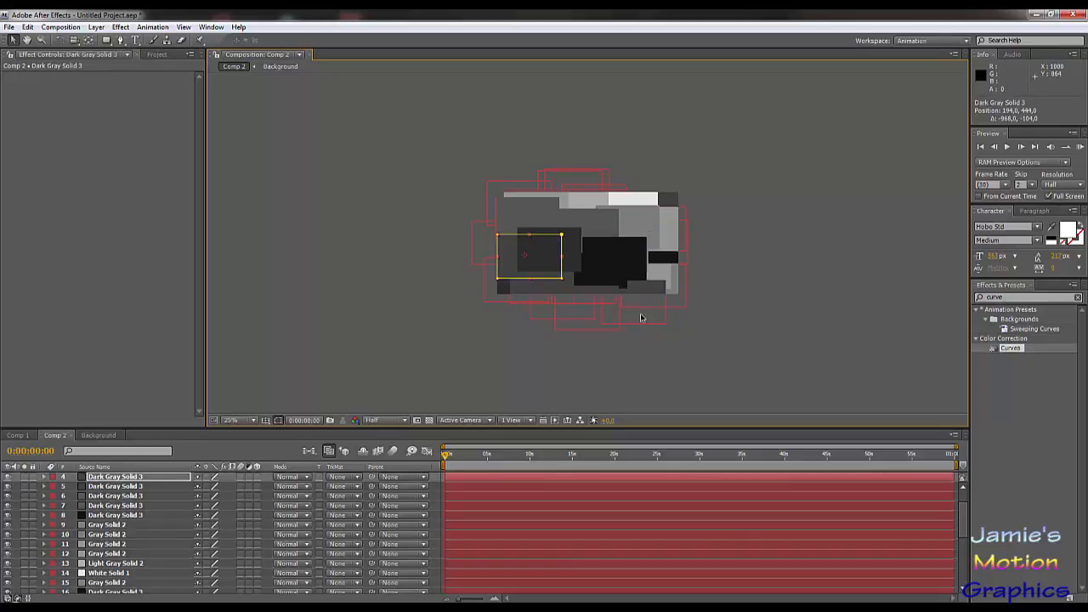
left_click_drag(640, 318, 648, 239)
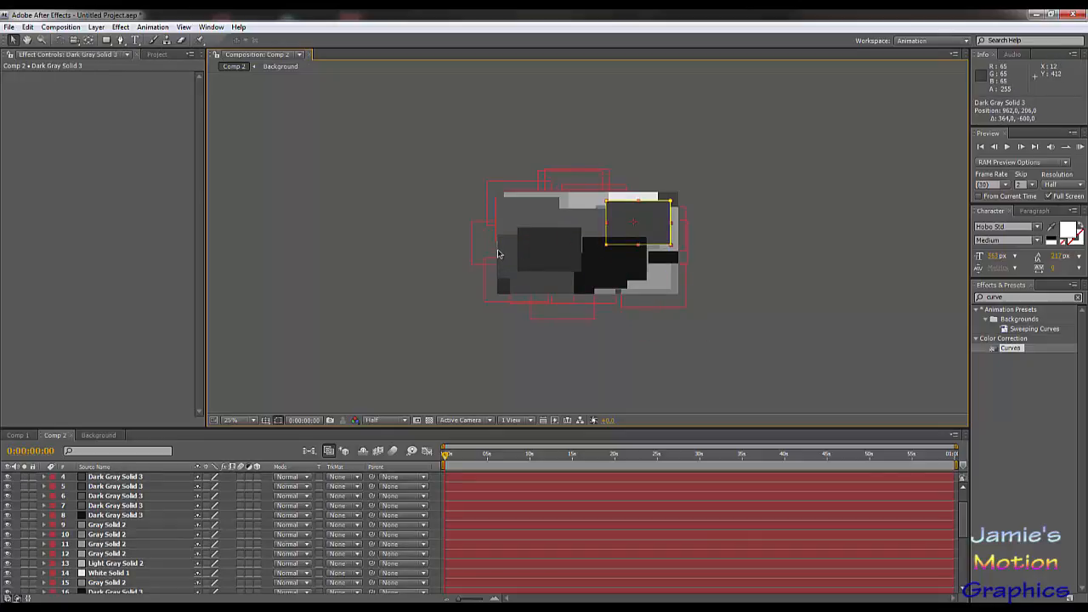
left_click_drag(498, 253, 619, 266)
Step: Lower several of the topmost Dark Gray Solid 3 layers among the gray layers, and move a dark rectangle to about 1118, 488
scroll(175, 503, "up", 2)
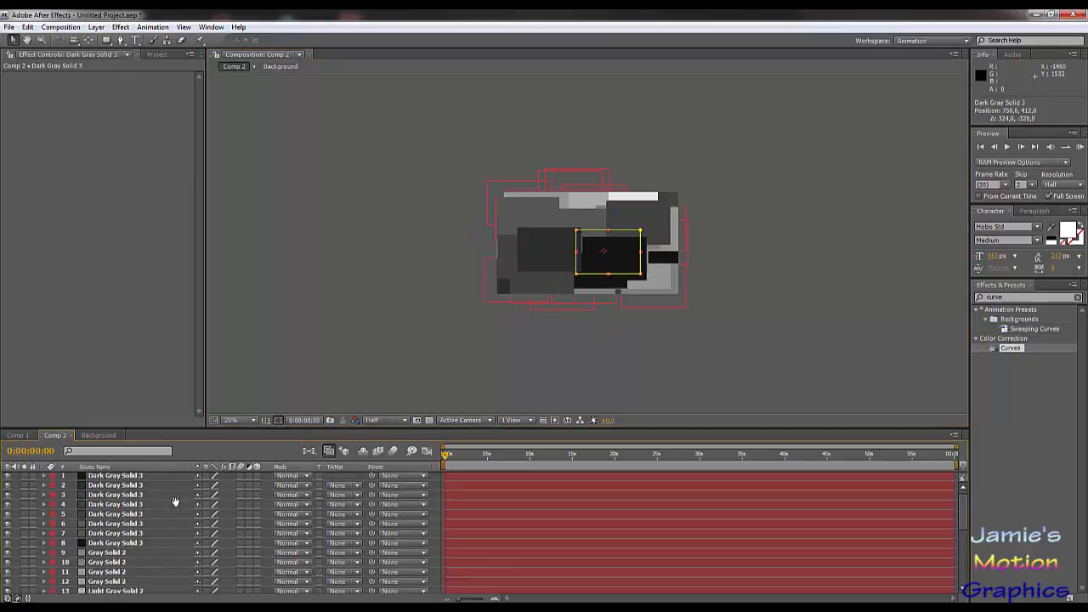
left_click(96, 478)
left_click_drag(110, 481, 127, 575)
left_click_drag(111, 486, 123, 548)
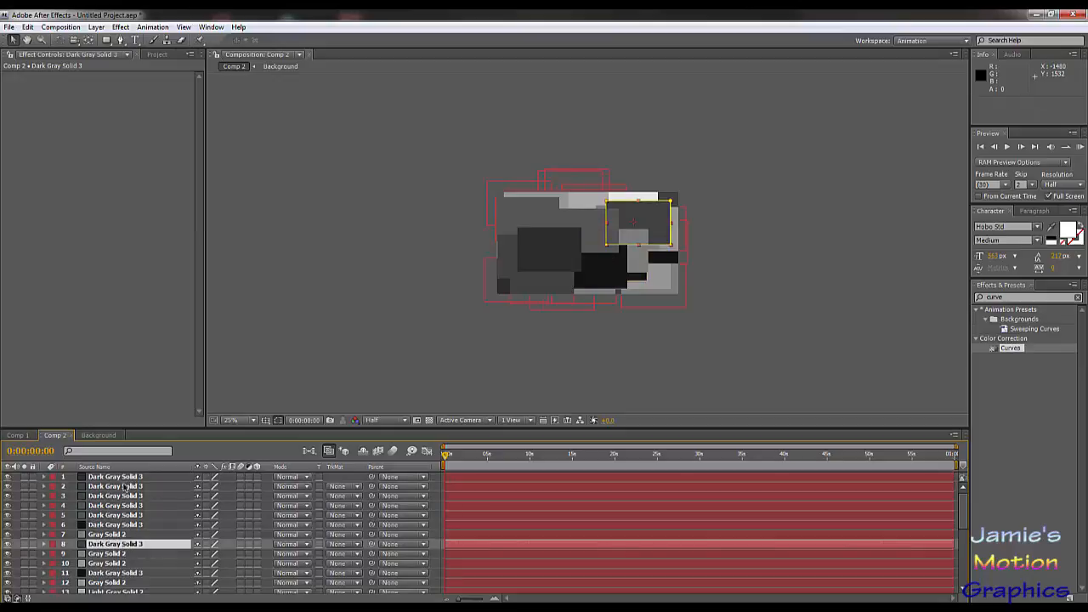
left_click_drag(125, 481, 127, 584)
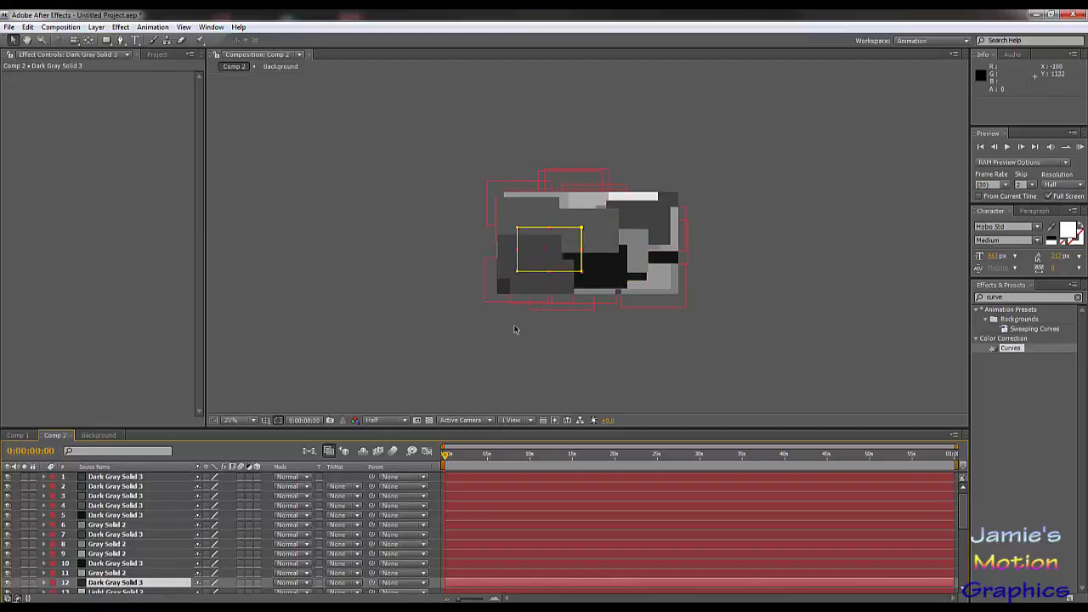
left_click_drag(514, 266, 638, 264)
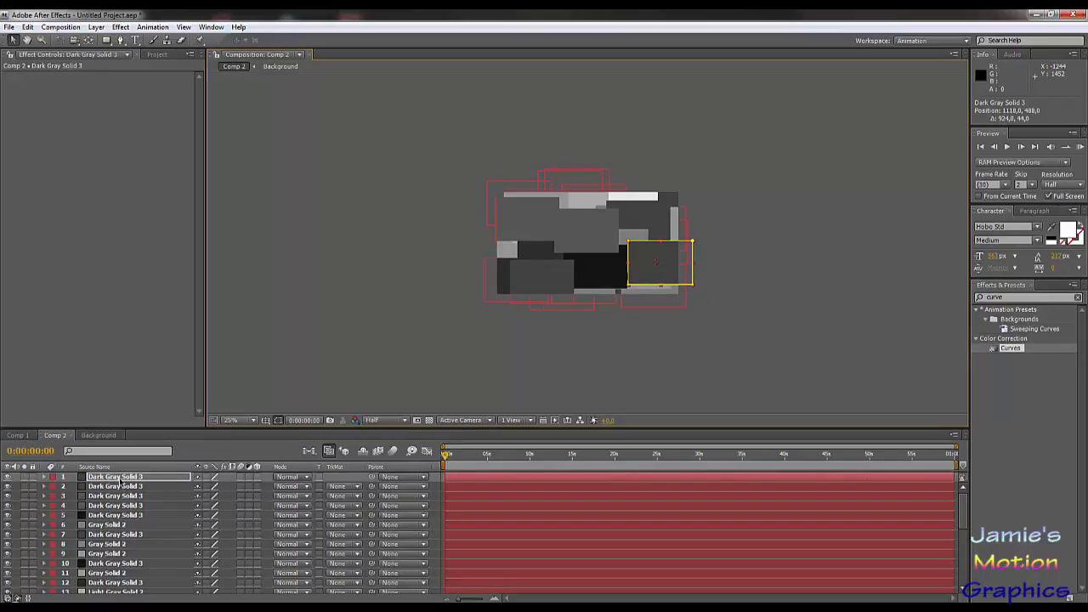
Step: Select all 30 solid layers above Background and set their Opacity to 49%
scroll(128, 510, "down", 6)
left_click(104, 578, "shift")
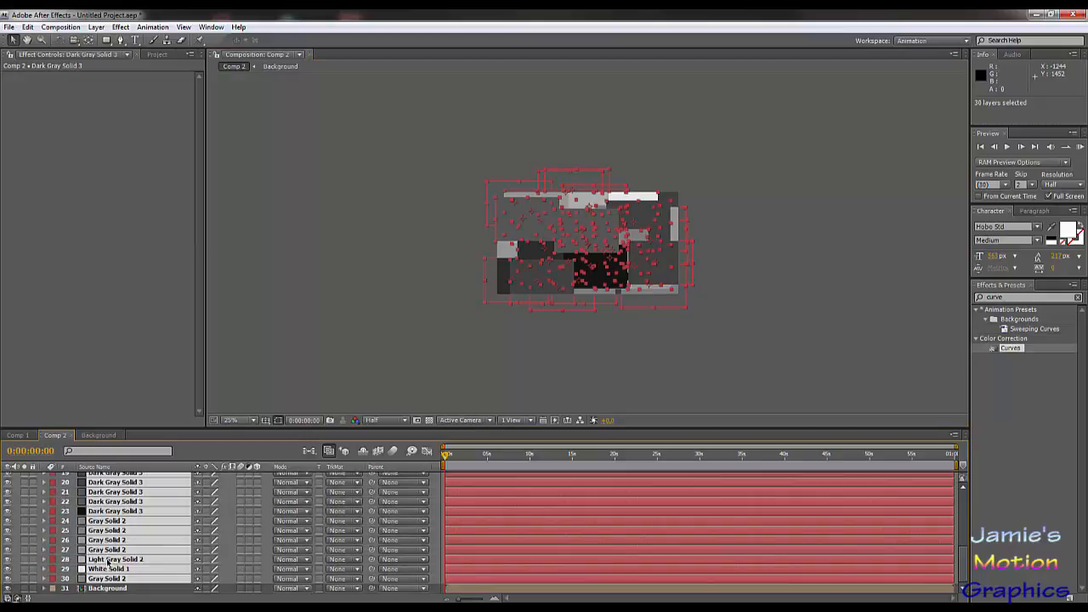
key("t")
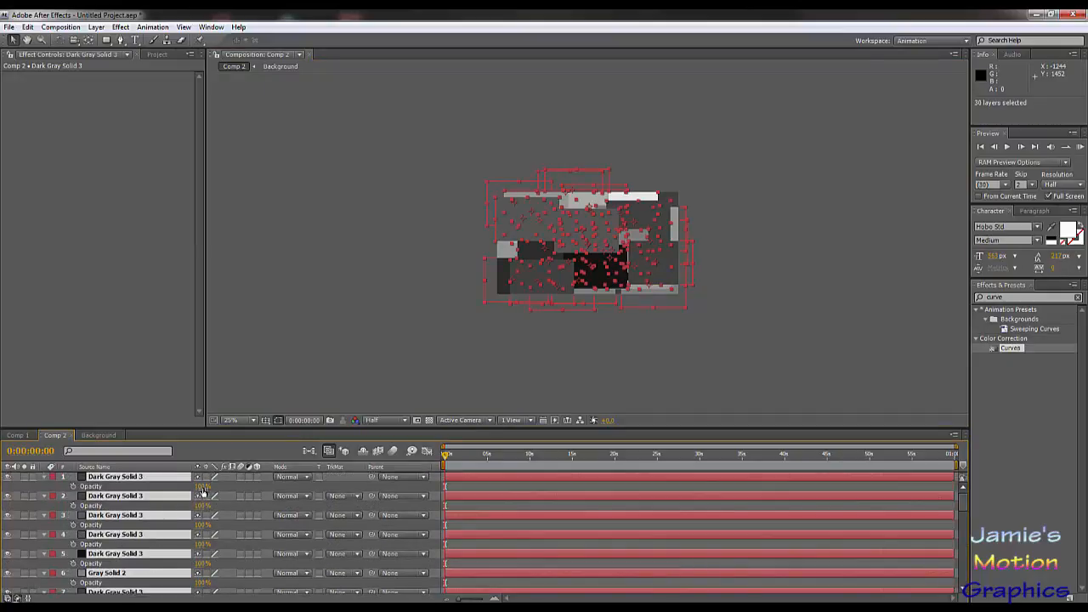
left_click_drag(200, 486, 176, 490)
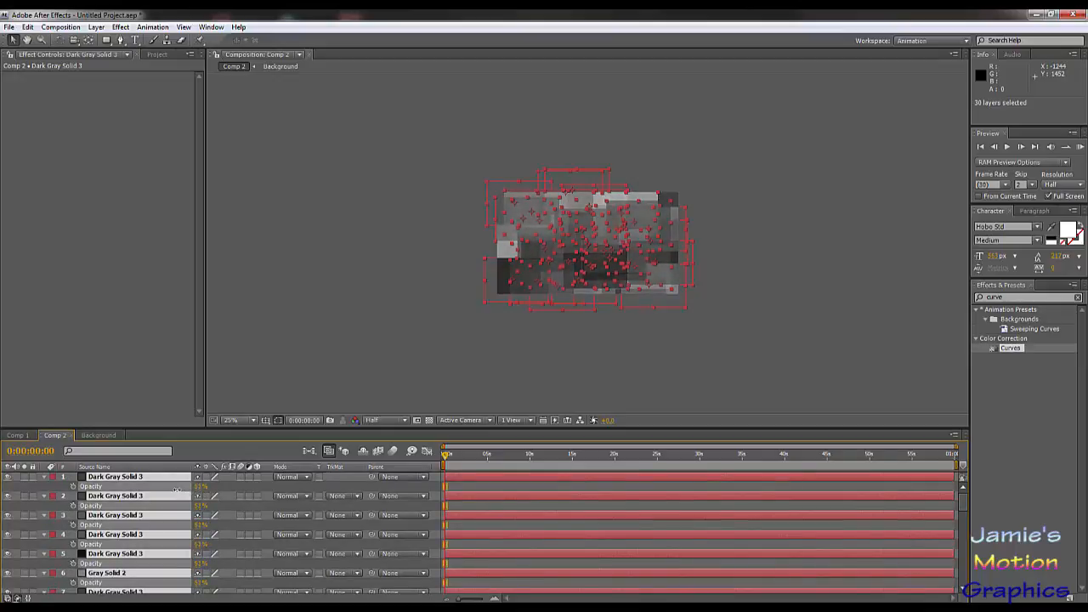
left_click(577, 384)
scroll(637, 264, "up", 6)
scroll(638, 264, "down", 4)
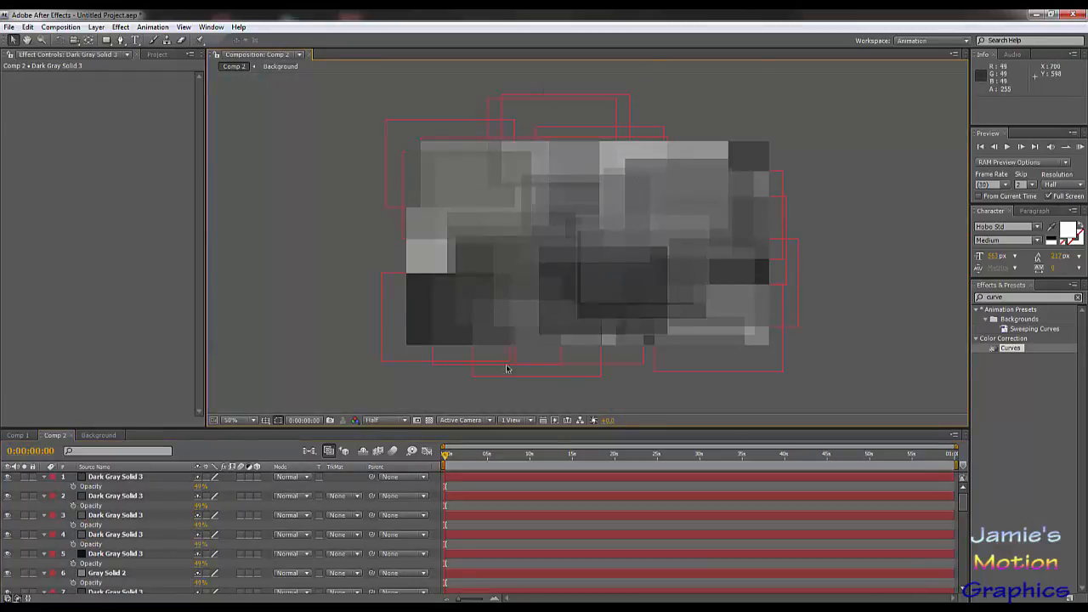
Step: Select all 30 solid layers above Background and add Rotation keyframes at 0:00:00:00
left_click(122, 477)
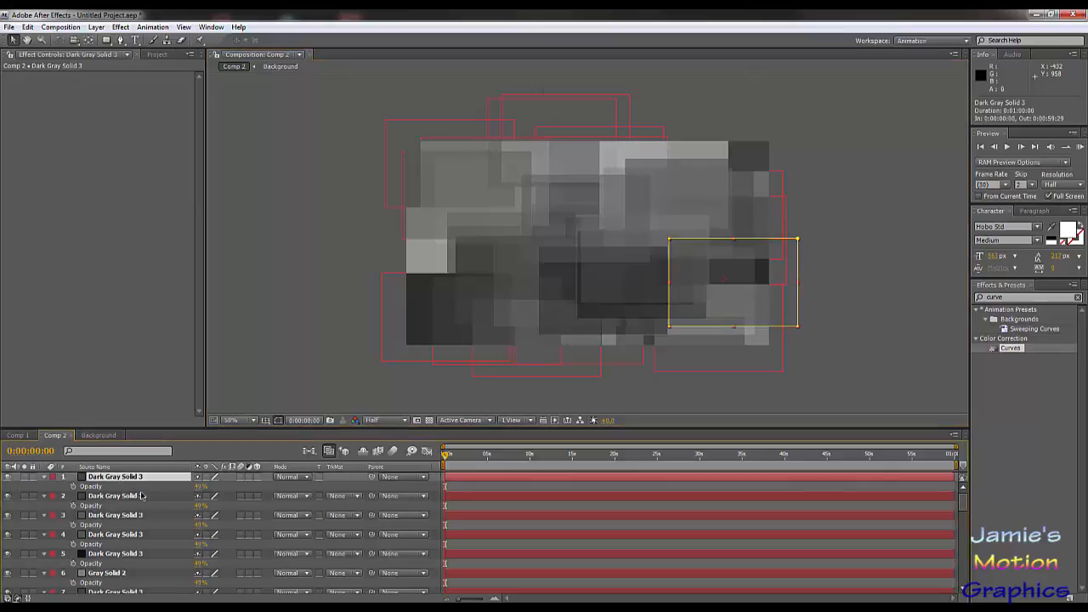
scroll(135, 501, "down", 8)
left_click(121, 570, "shift")
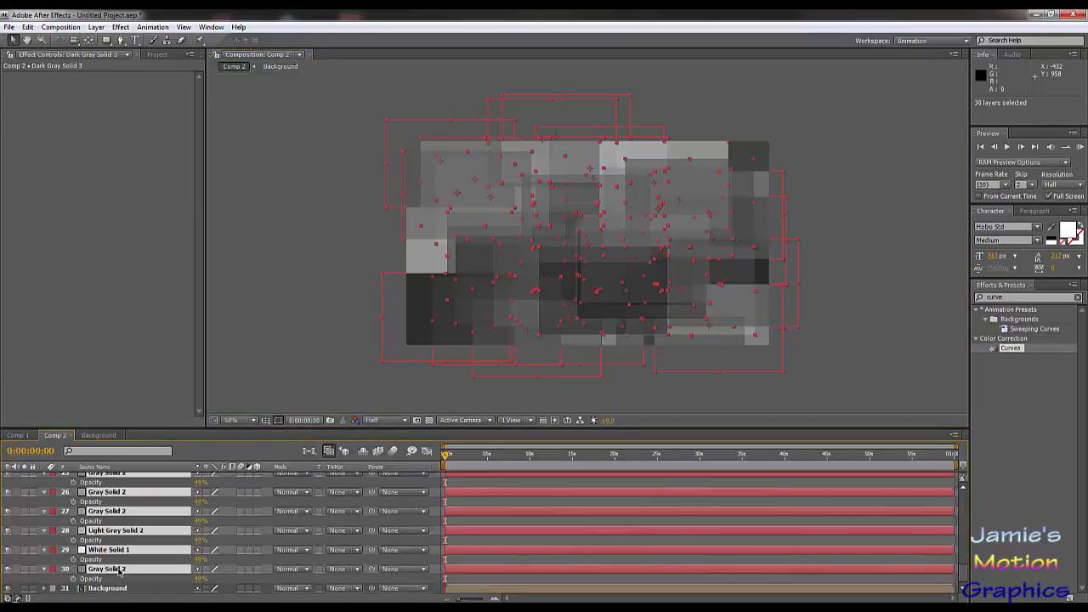
key("r")
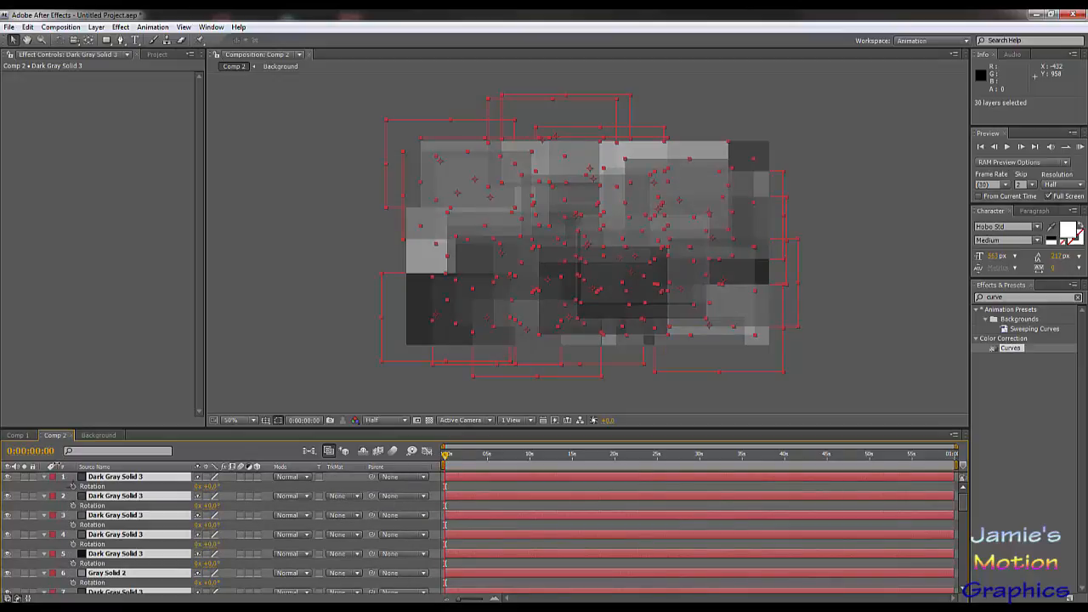
left_click(73, 487)
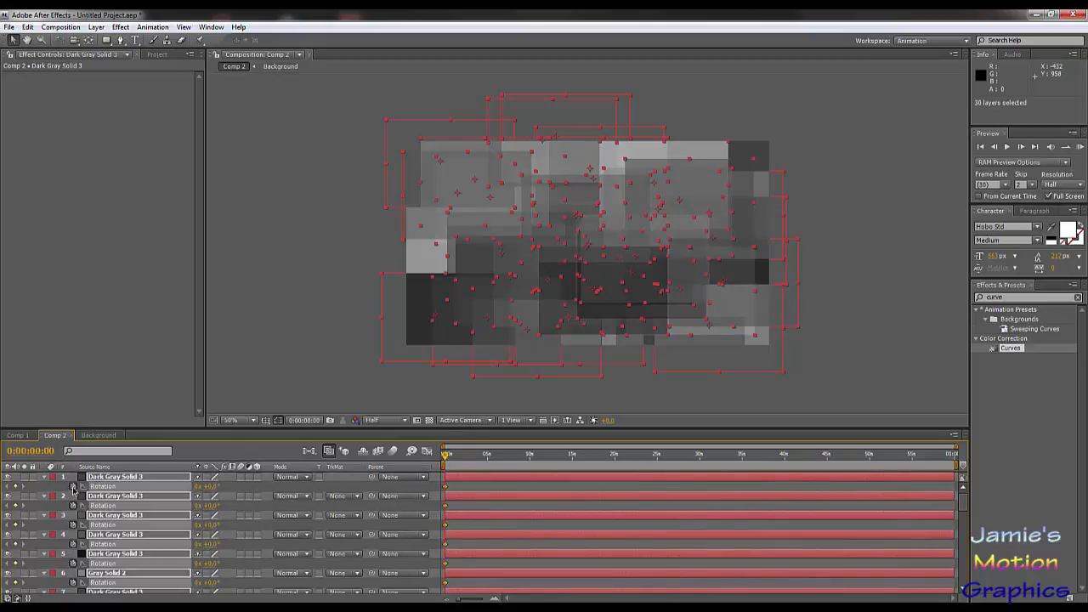
Step: Set the Rotation of all the selected solids to 3 full revolutions at 0:00:20:00
left_click_drag(485, 456, 615, 468)
left_click(197, 487)
key("Return")
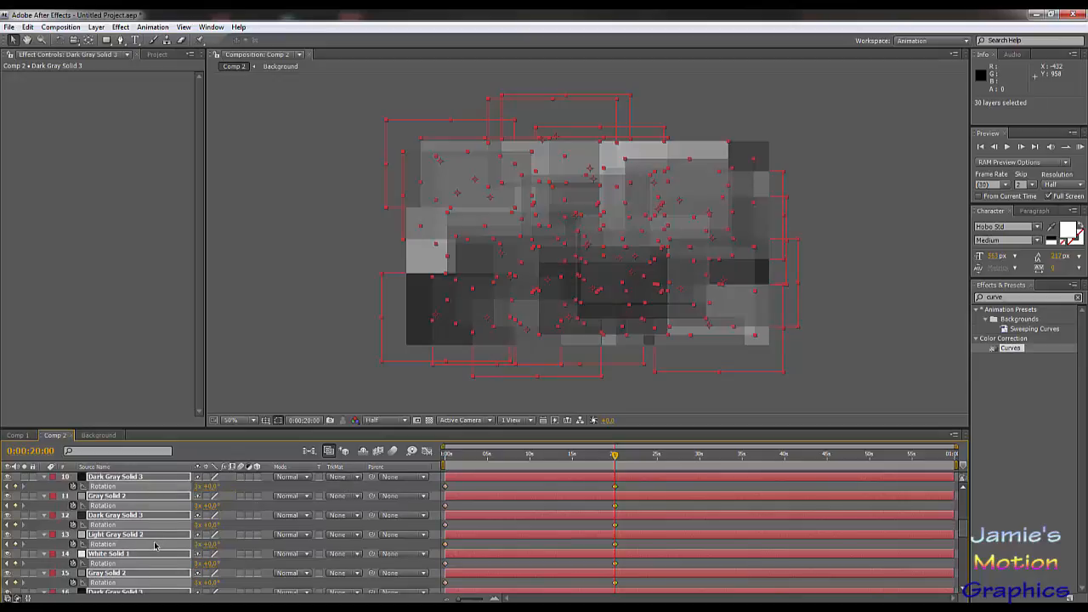
Step: Reduce the selection to the top 22 layers, set their Rotation to 4 full revolutions at 0:00:20:00, and deselect them
scroll(157, 544, "down", 6)
left_click(136, 535, "shift")
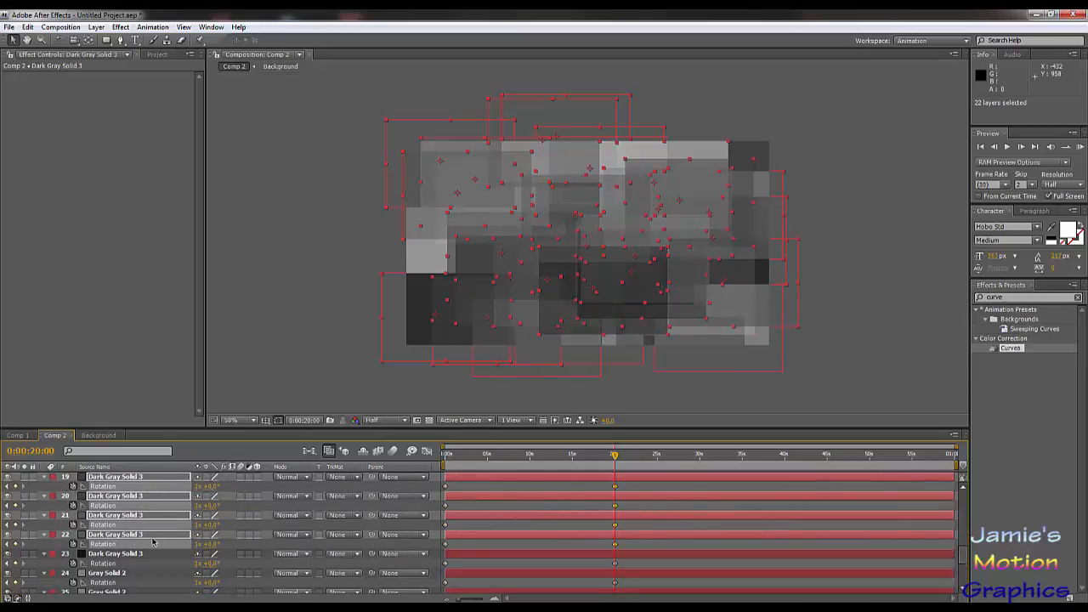
scroll(153, 541, "up", 4)
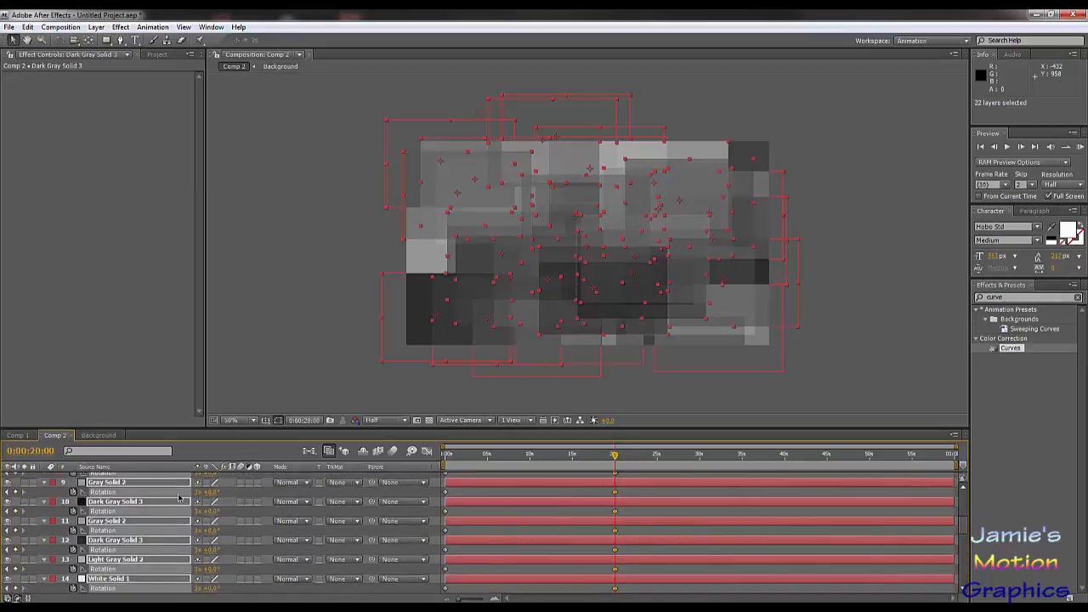
left_click(198, 492)
type("4")
key("Return")
scroll(279, 540, "up", 4)
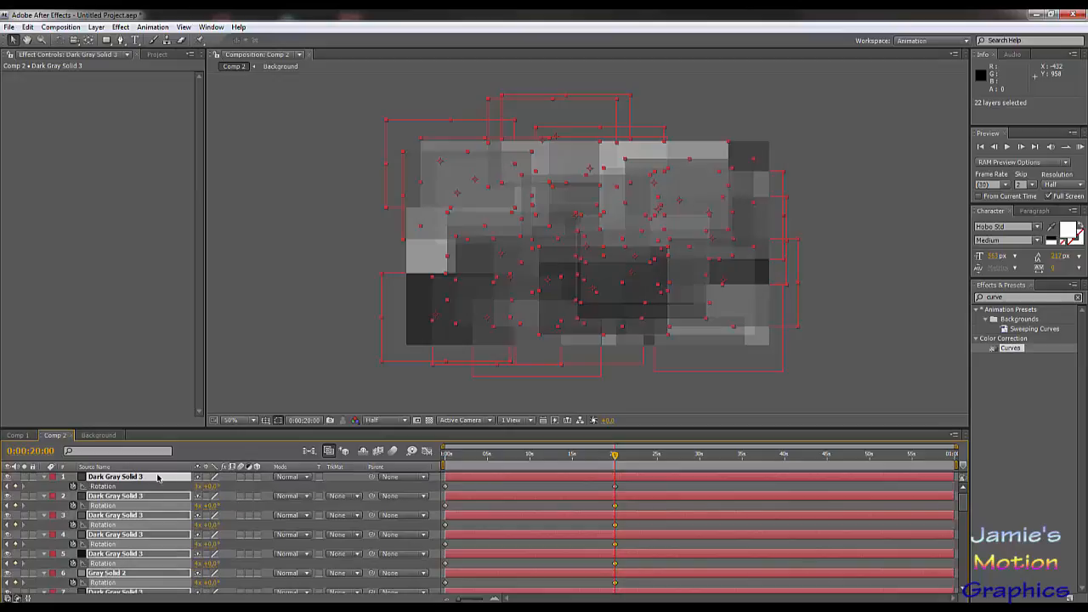
left_click(248, 523)
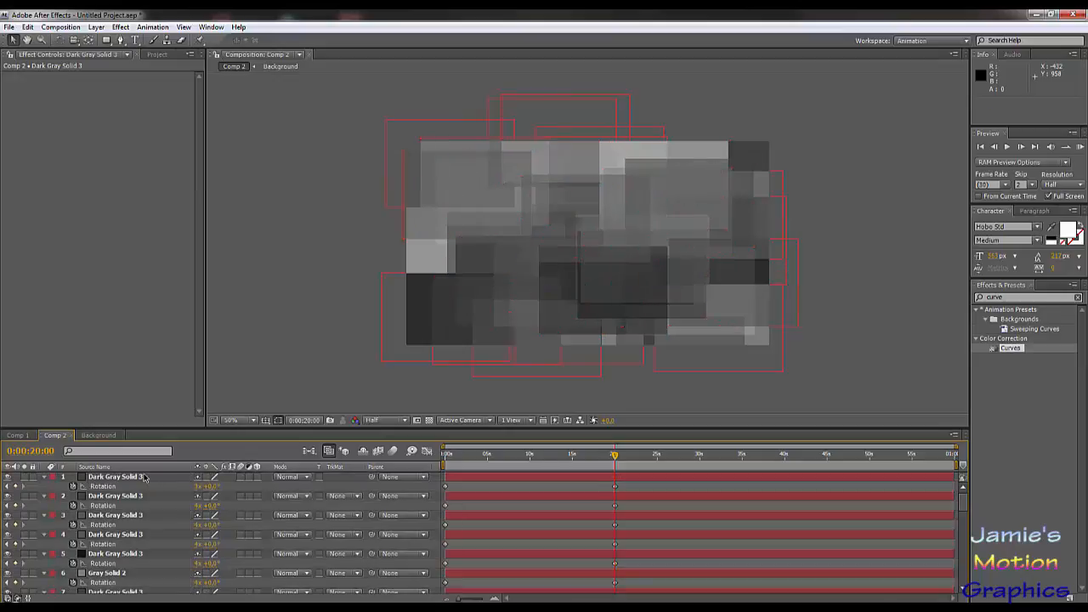
Step: Set the Rotation of the top six layers to 5 full revolutions at 0:00:20:00 and deselect them
left_click(145, 477)
left_click(136, 575, "shift")
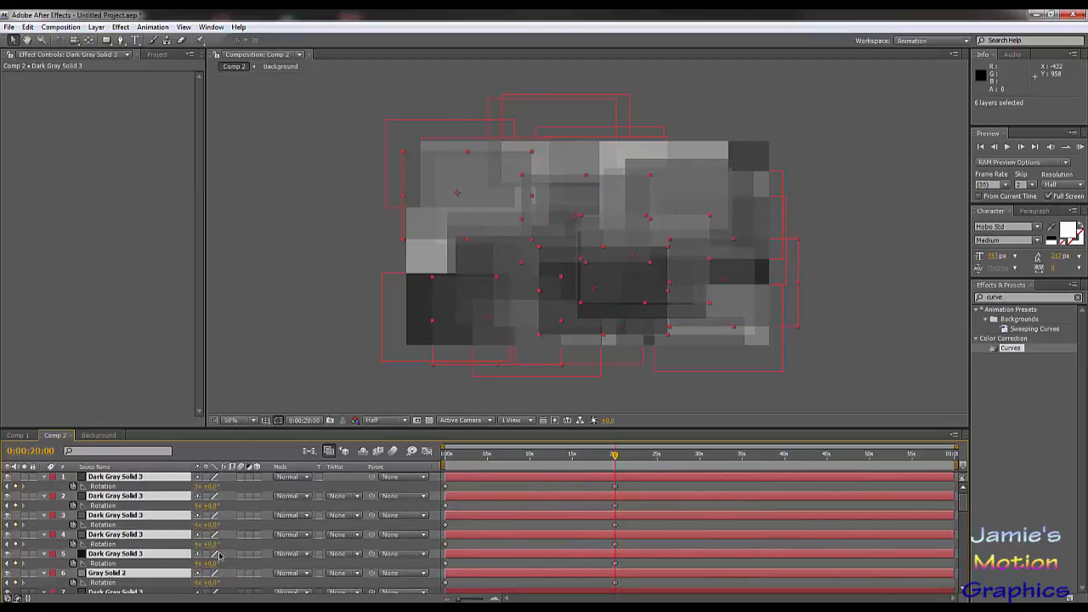
left_click(203, 545)
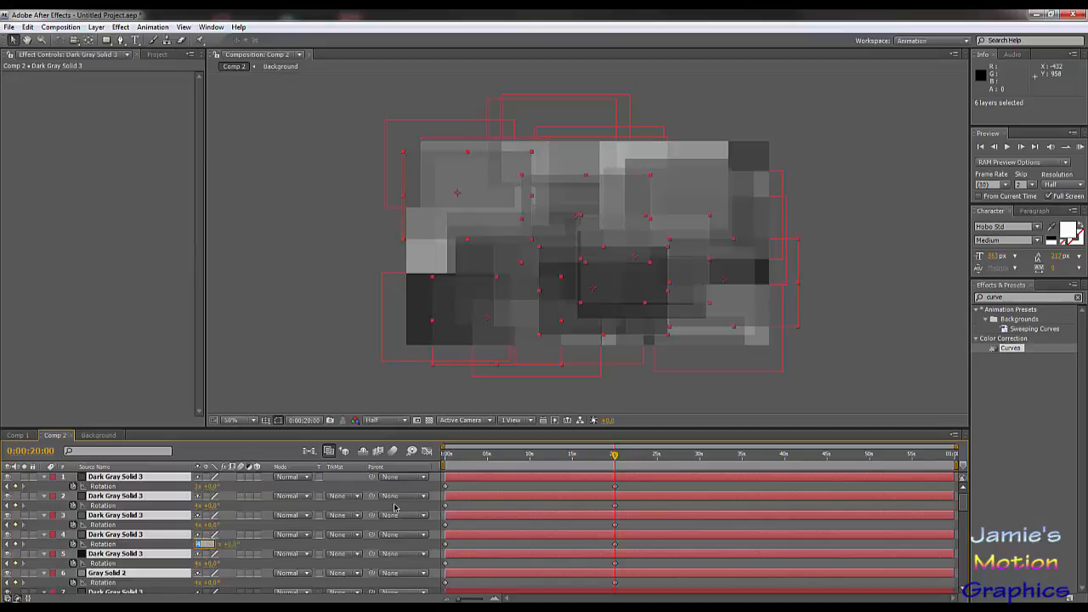
type("5")
key("Return")
scroll(283, 536, "down", 2)
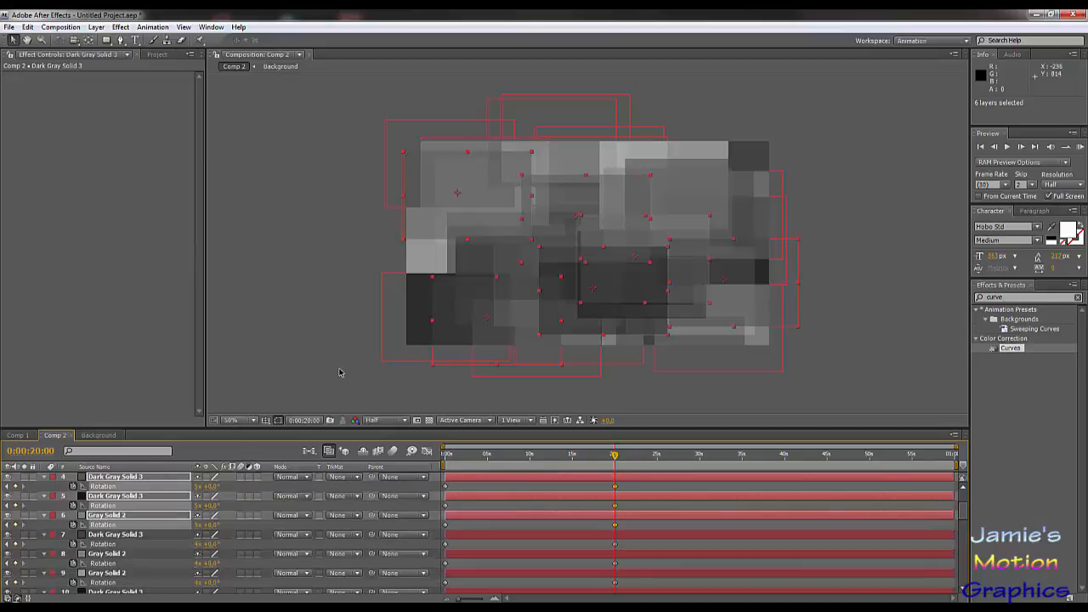
left_click(338, 368)
Step: Scrub the timeline to preview the rotating layers, stopping at 0:00:13:12
left_click_drag(466, 457, 519, 459)
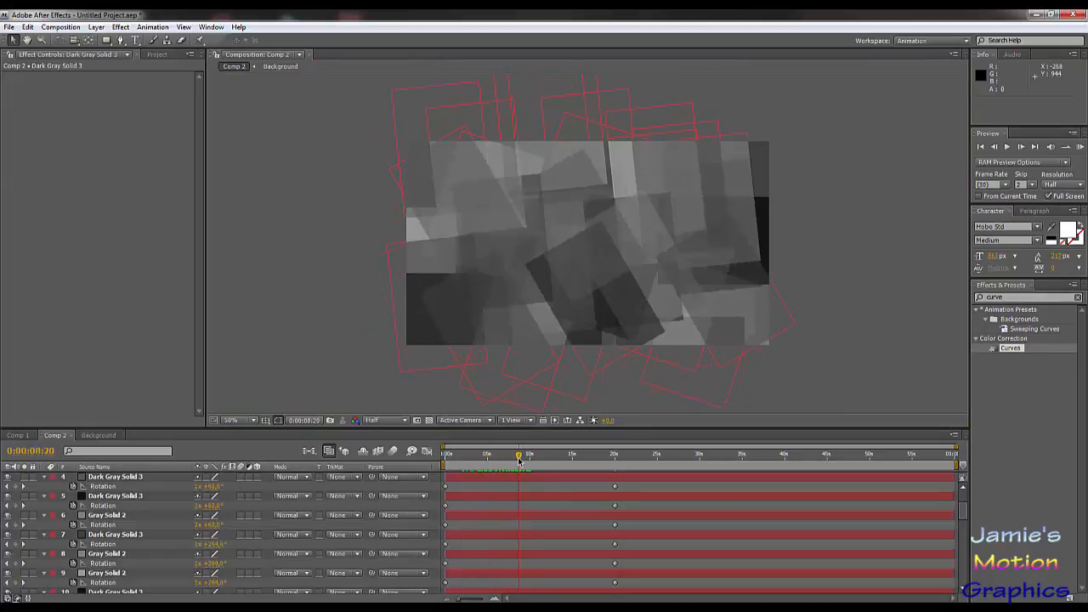
left_click(689, 179)
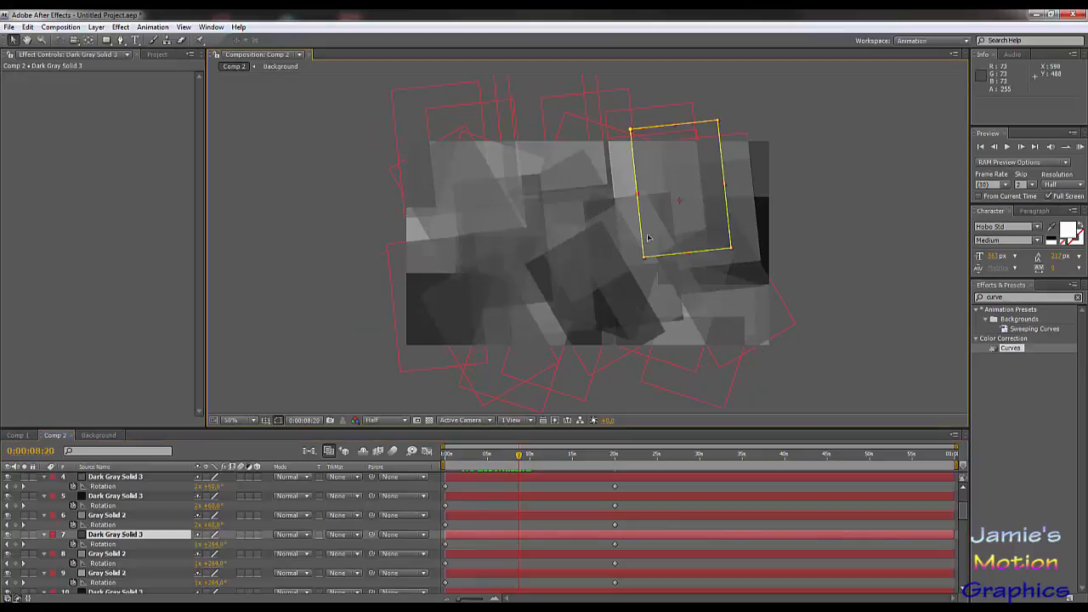
left_click(722, 190)
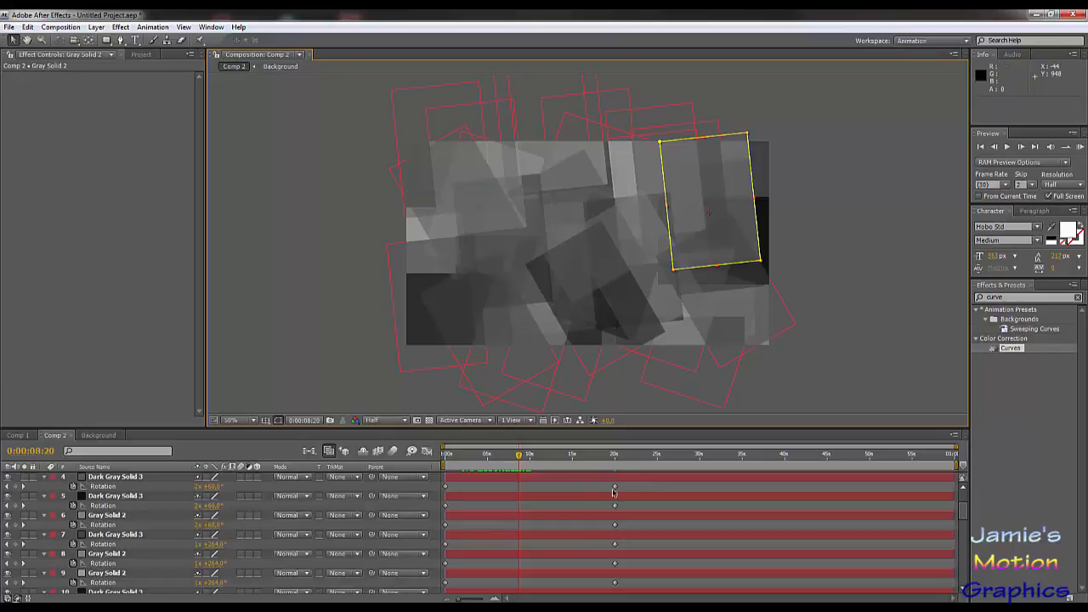
mouse_move(561, 463)
left_mouse_down()
mouse_move(620, 464)
mouse_move(558, 463)
left_mouse_up()
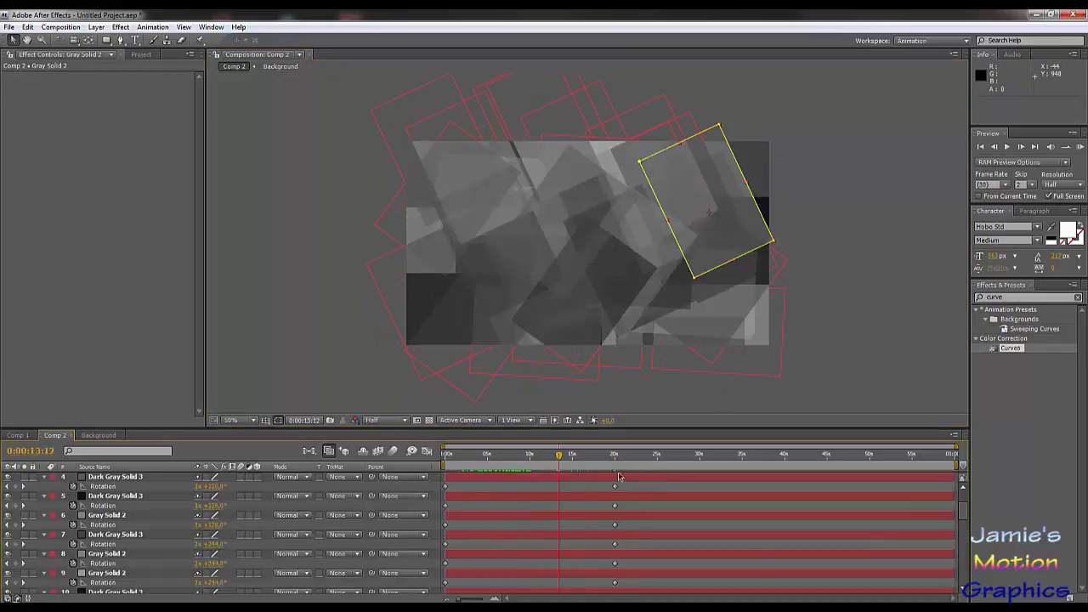
Step: Move the end Rotation keyframes of layers 4 to 8 to about 29, 26, 24, 27 and 23 seconds respectively
left_click_drag(616, 488, 756, 486)
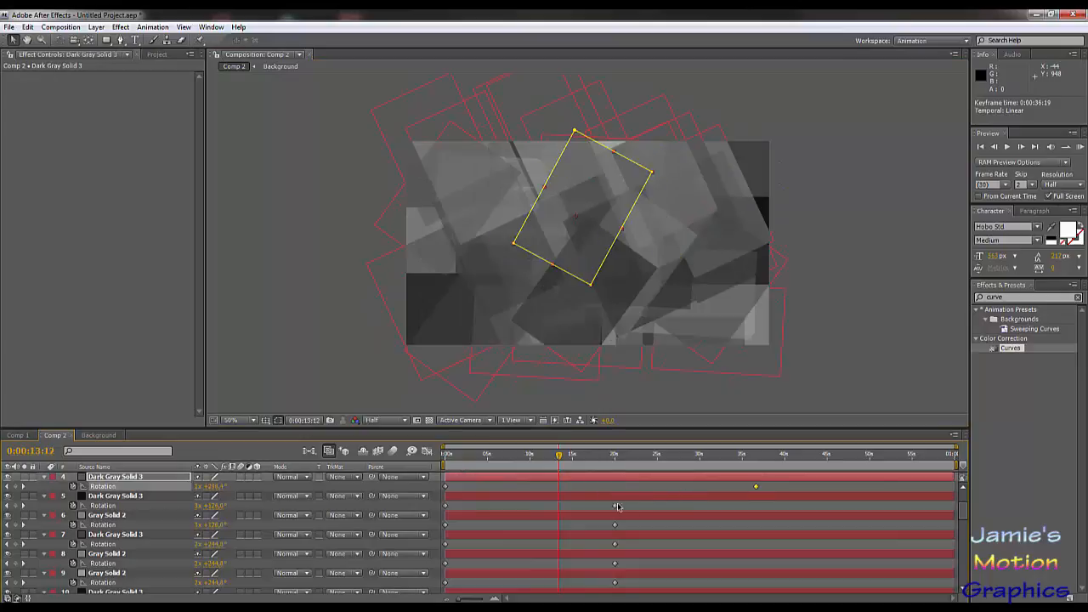
left_click_drag(618, 507, 663, 507)
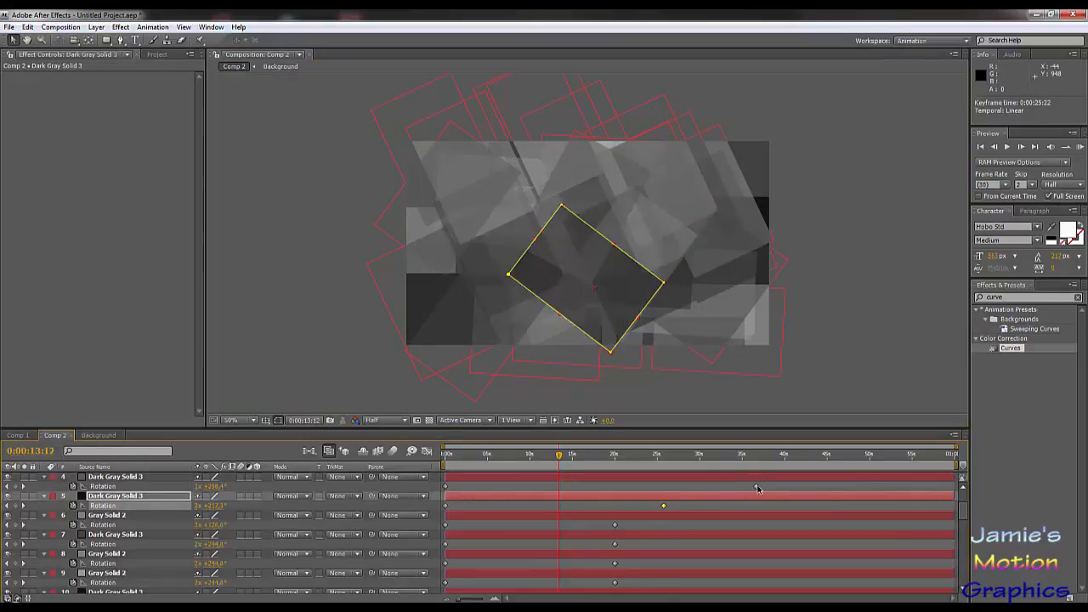
left_click_drag(756, 486, 690, 486)
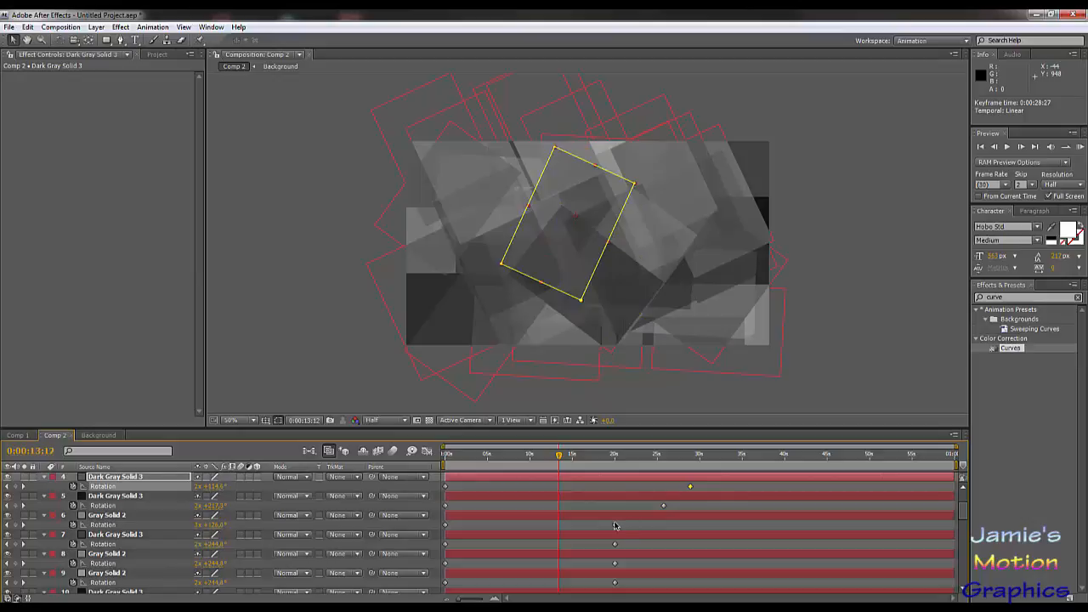
left_click_drag(615, 525, 678, 544)
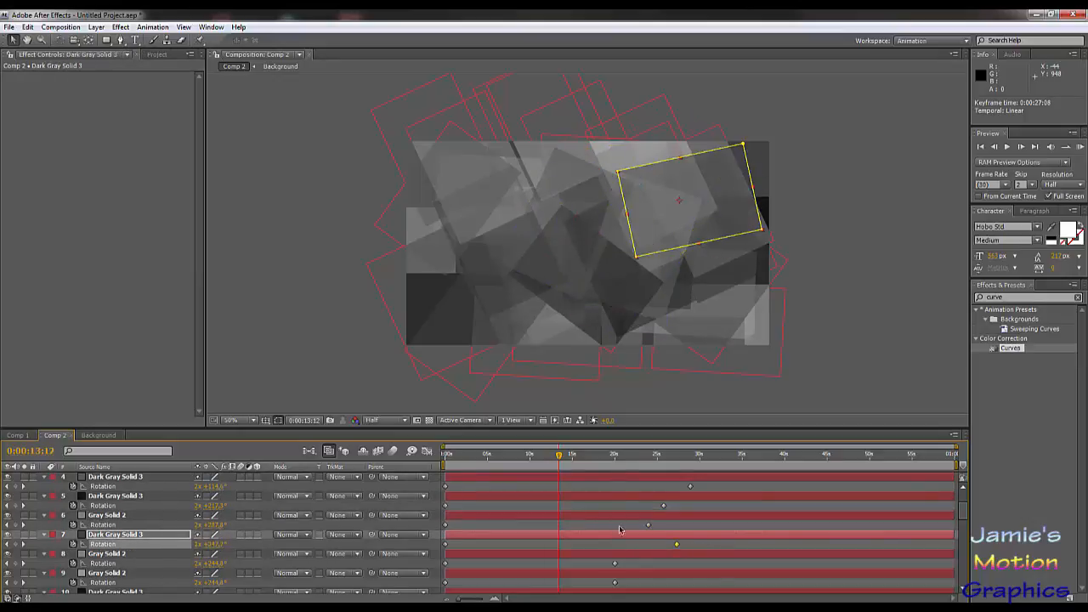
left_click_drag(617, 566, 639, 564)
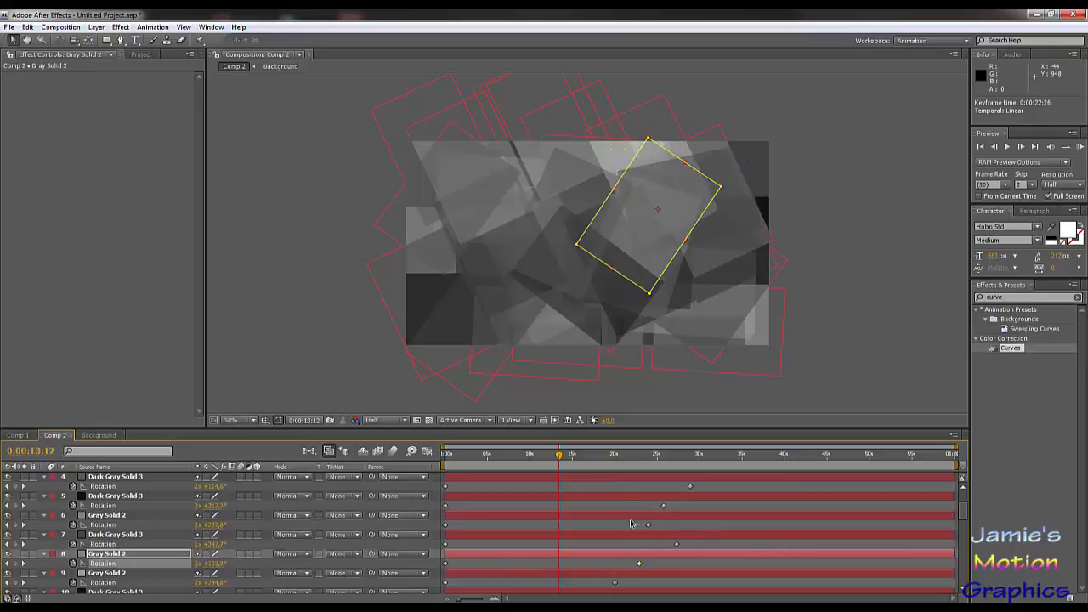
Step: Stagger the end Rotation keyframes of layers 9 to 13, with layer 9 near 26, layer 10 near 23.5 and layer 13 near 27 seconds
scroll(612, 486, "down", 3)
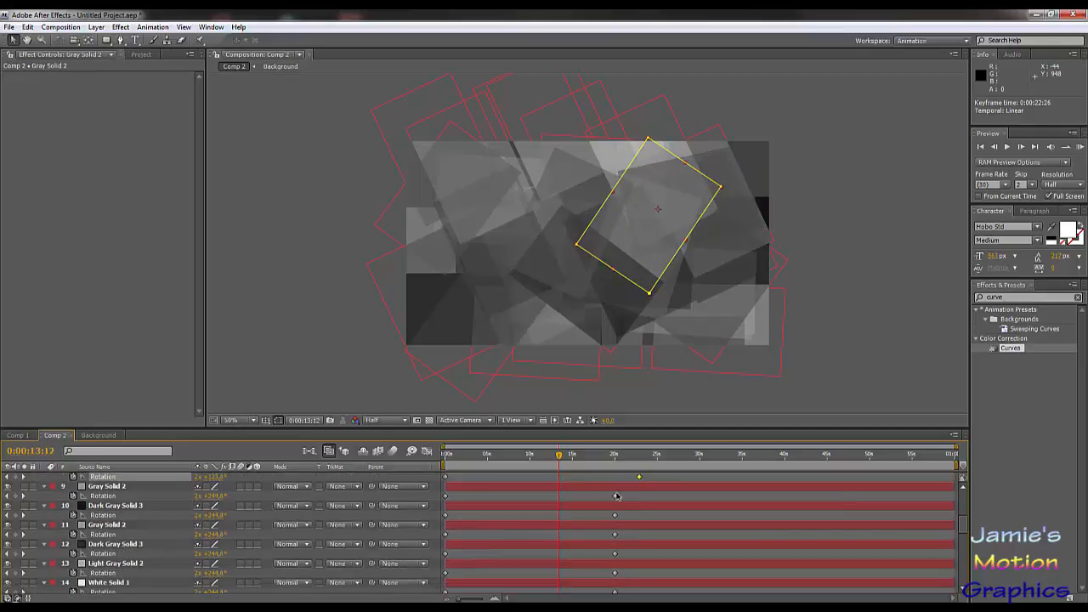
left_click_drag(617, 497, 645, 516)
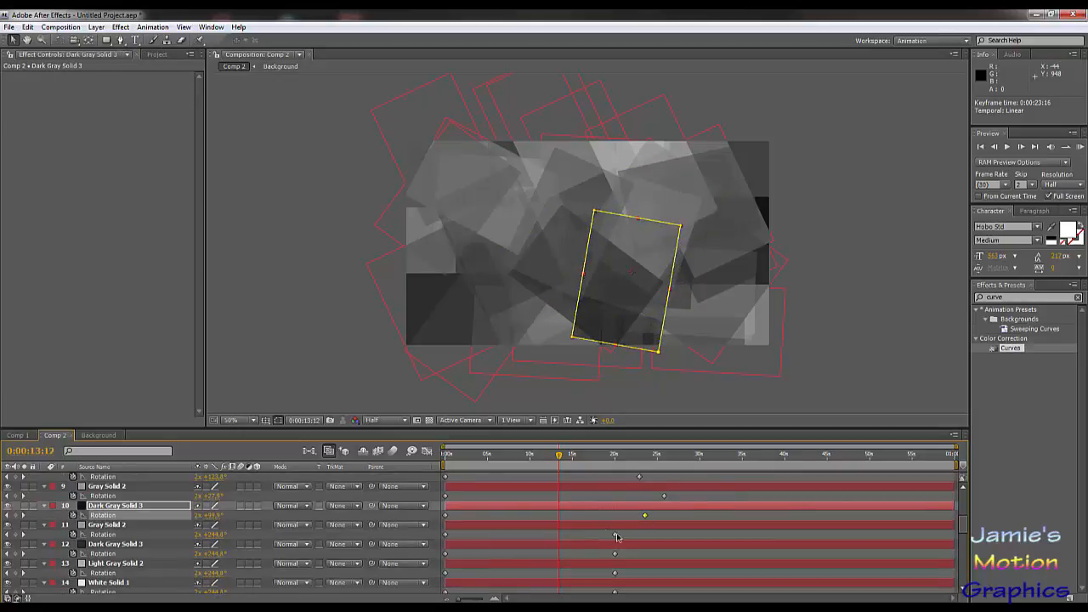
left_click(617, 535)
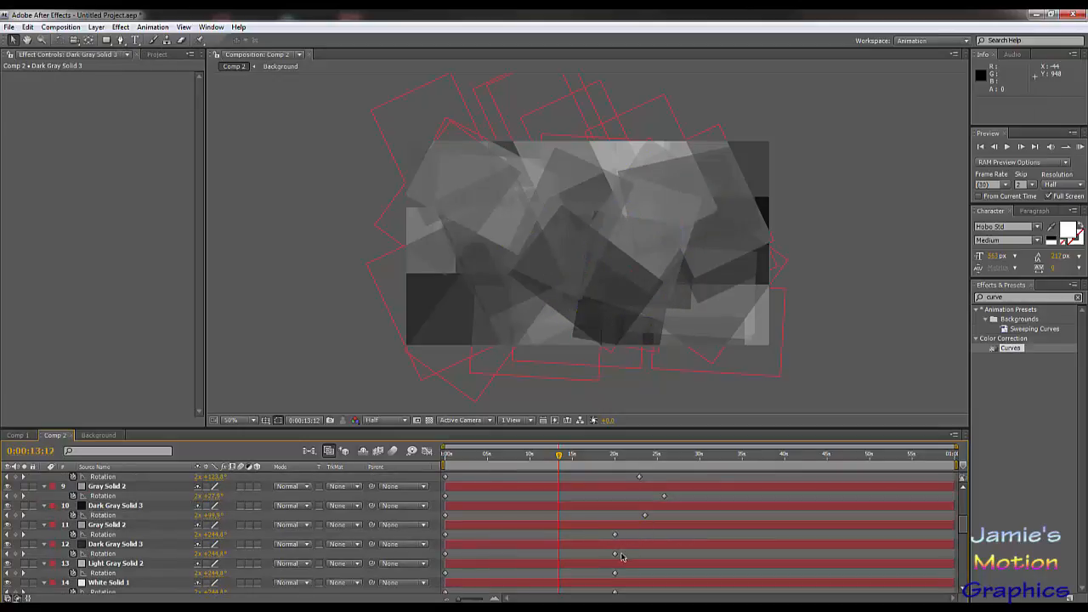
left_click_drag(617, 555, 675, 574)
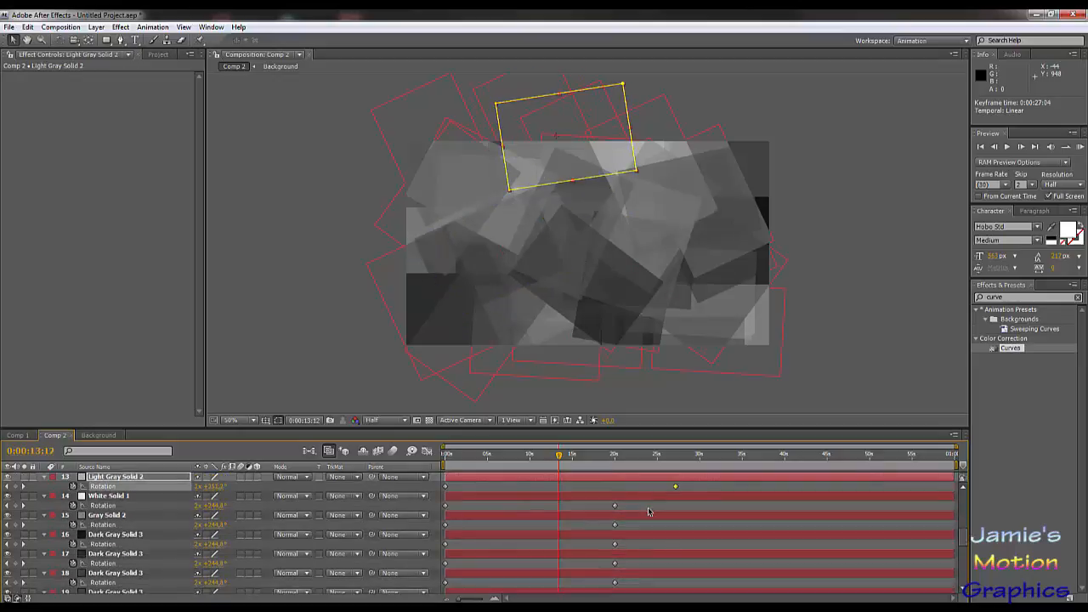
Step: Move the end Rotation keyframes of layers 14 to 18 to about 23.5, 25, 22.5, 28 and 24 seconds respectively
scroll(648, 513, "down", 2)
left_click_drag(615, 507, 685, 564)
left_click(618, 528)
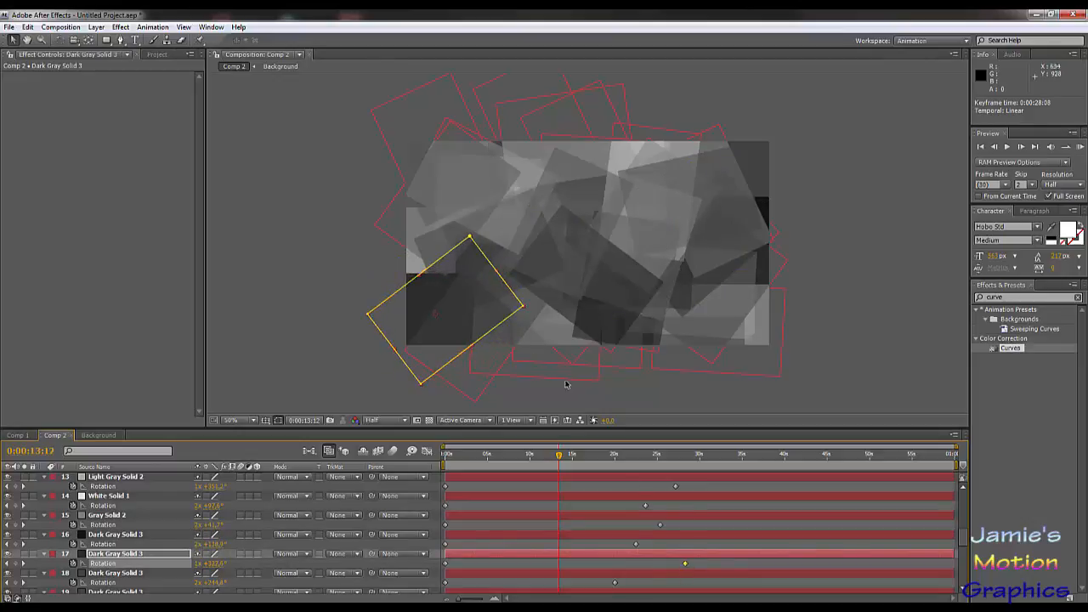
left_click_drag(617, 585, 648, 584)
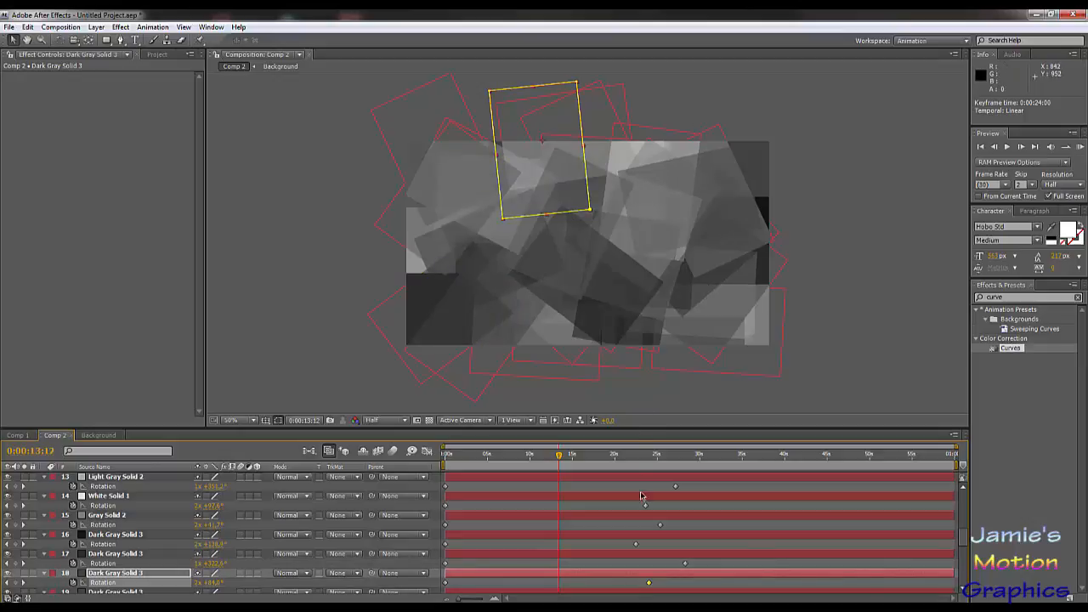
Step: Stagger the end Rotation keyframes of layers 19 to 22, with layer 19 near 26, layer 20 near 23 and layer 22 near 22 seconds
scroll(642, 497, "down", 2)
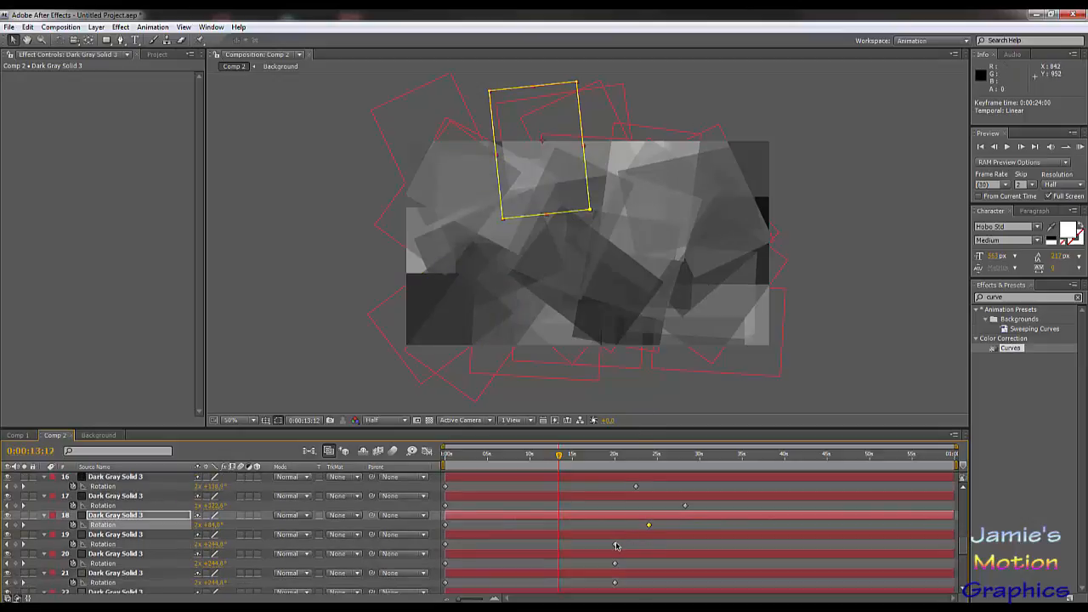
left_click_drag(616, 546, 640, 564)
scroll(646, 523, "down", 1)
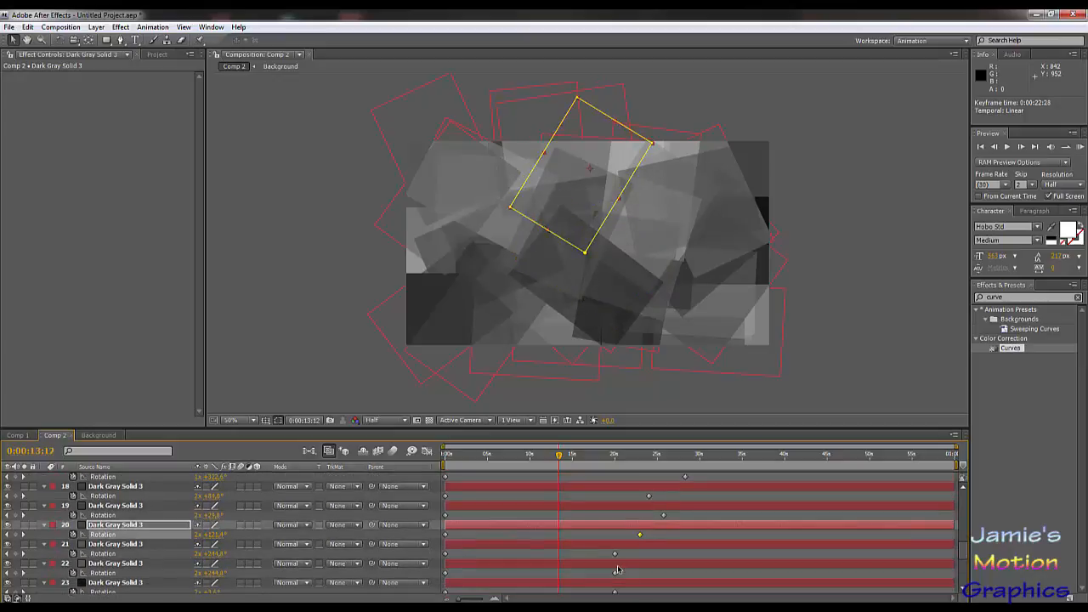
left_click_drag(616, 556, 629, 575)
Step: Move the end Rotation keyframes of layers 23 to 27 to about 25.5, 23.5, 27, 29 and 22 seconds respectively
scroll(618, 533, "down", 3)
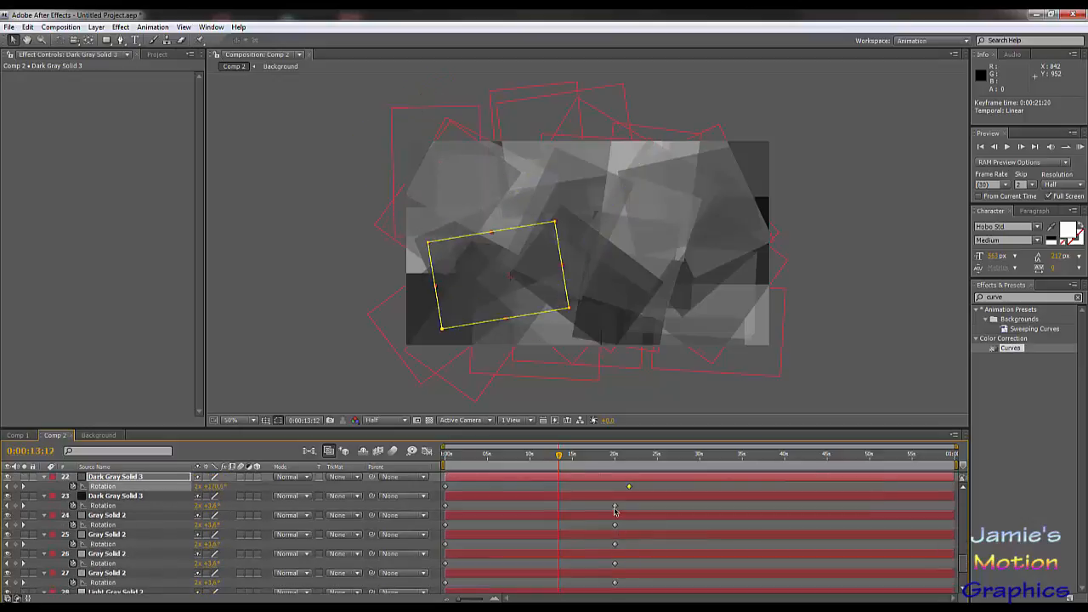
left_click_drag(615, 508, 675, 546)
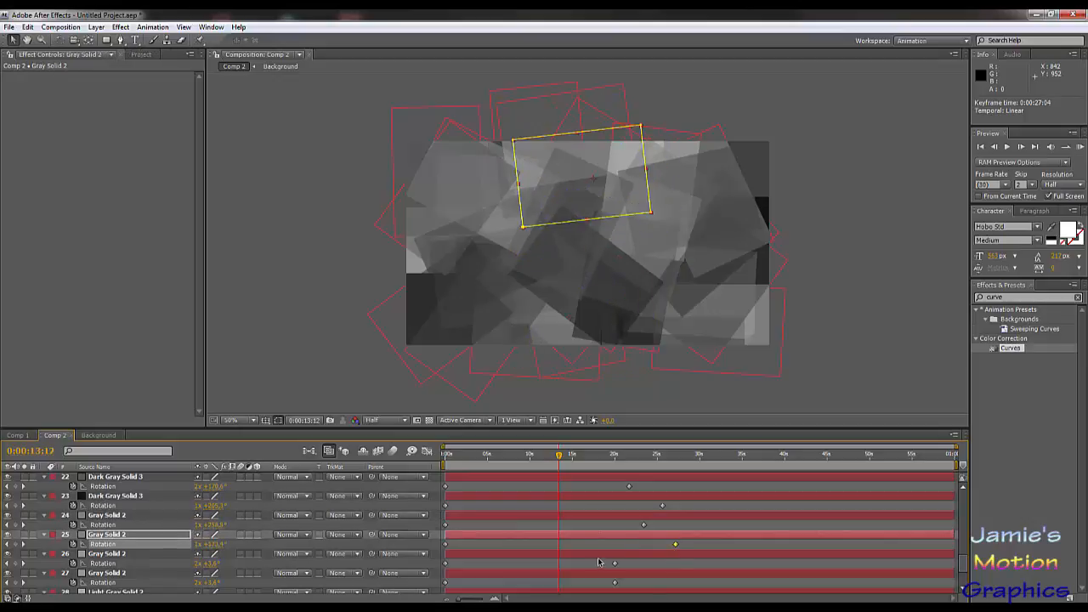
left_click_drag(616, 564, 694, 568)
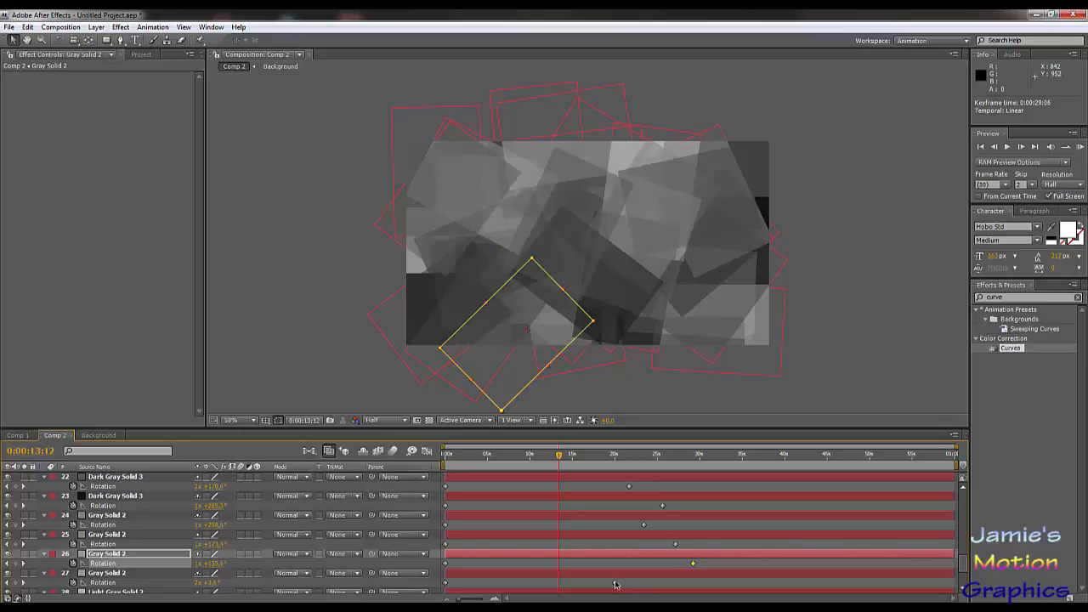
left_click_drag(616, 584, 632, 585)
Step: Move the end Rotation keyframes of layers 28, 29, 2 and 3 to about 25, 21, 23.5 and 22 seconds respectively
scroll(655, 503, "down", 3)
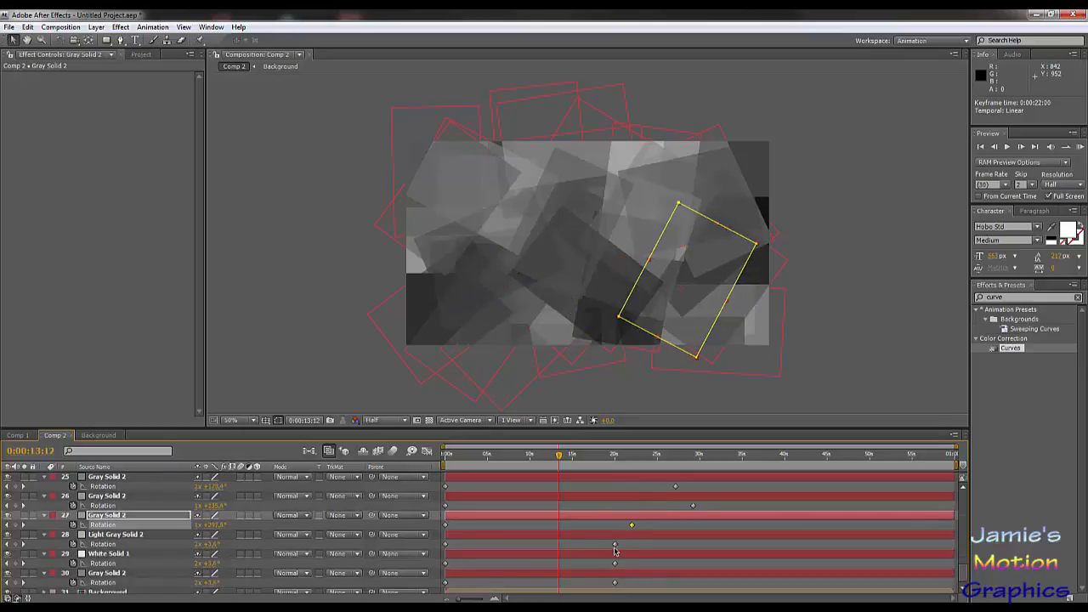
left_click_drag(615, 545, 620, 577)
scroll(623, 546, "down", 1)
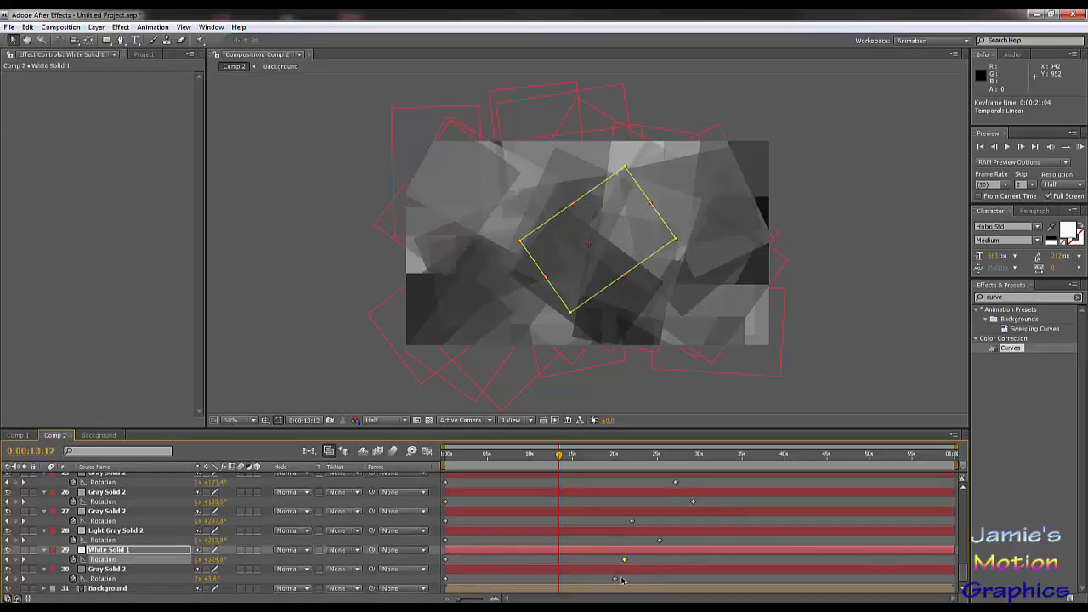
scroll(597, 502, "up", 10)
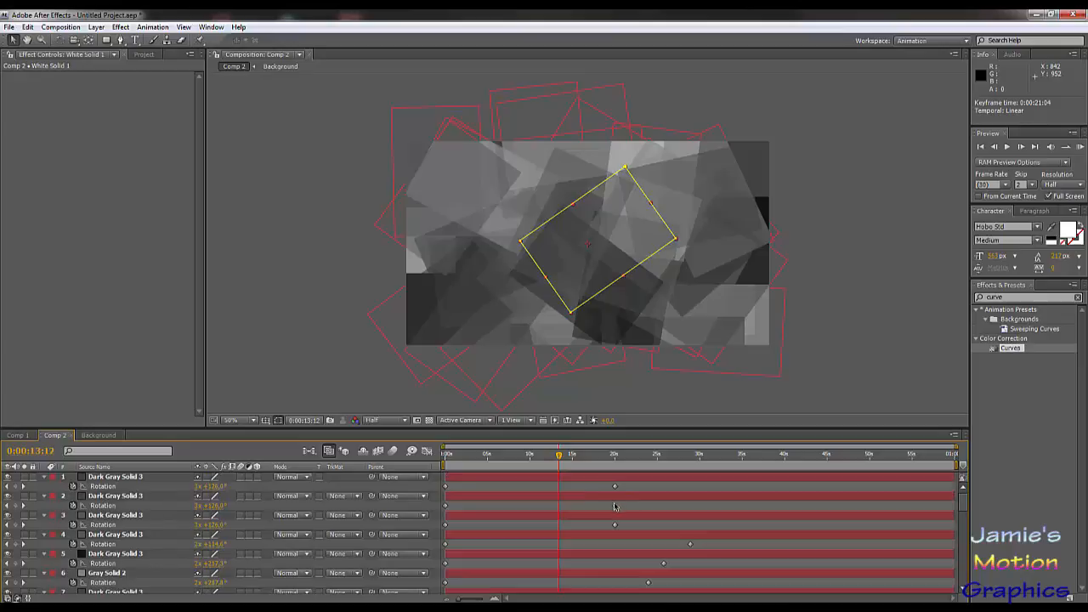
left_click_drag(615, 507, 635, 525)
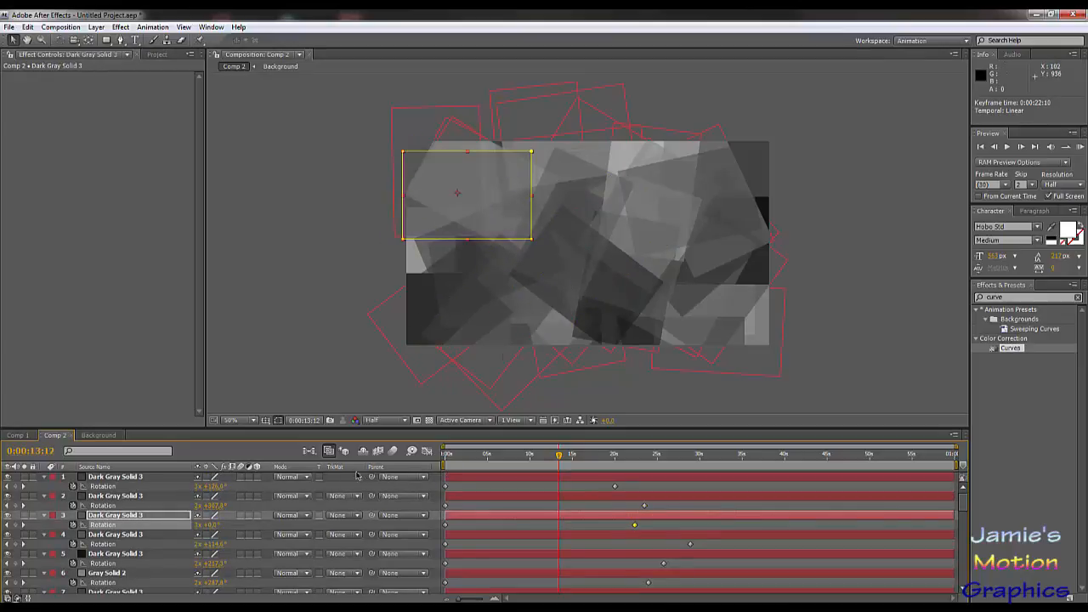
Step: Collapse the revealed Rotation properties of all the layers and scrub the timeline to 0:00:13:20 to preview the motion
left_click(136, 477)
key("ctrl+a")
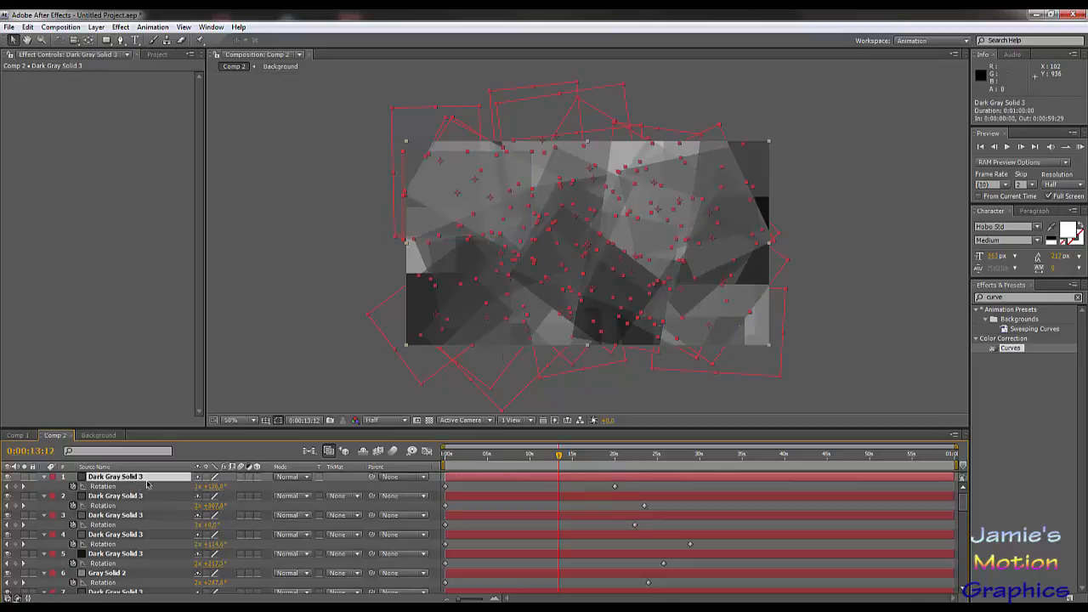
key("u")
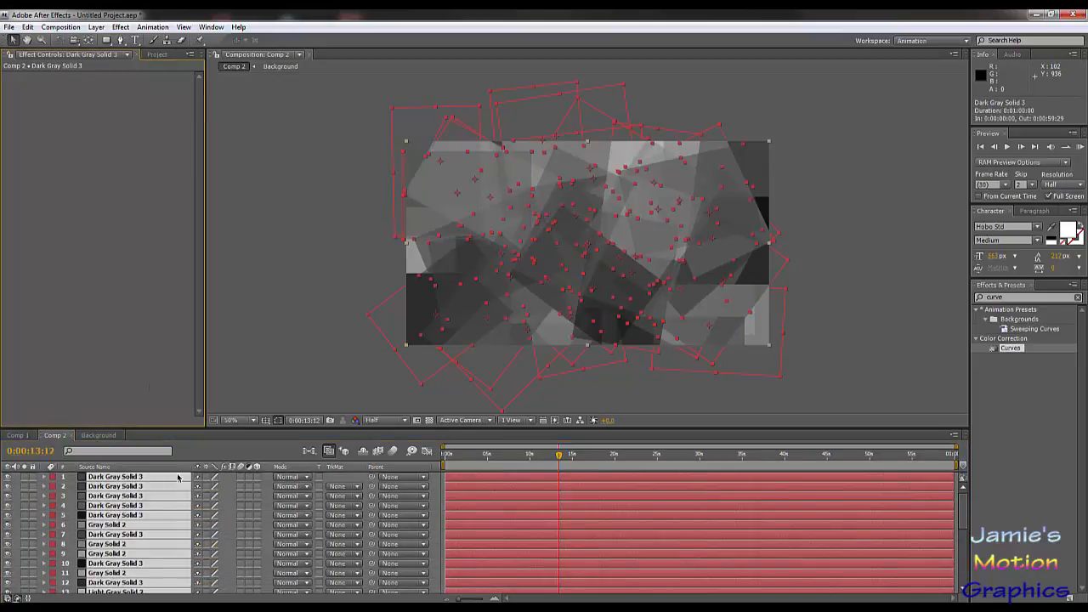
scroll(170, 510, "down", 6)
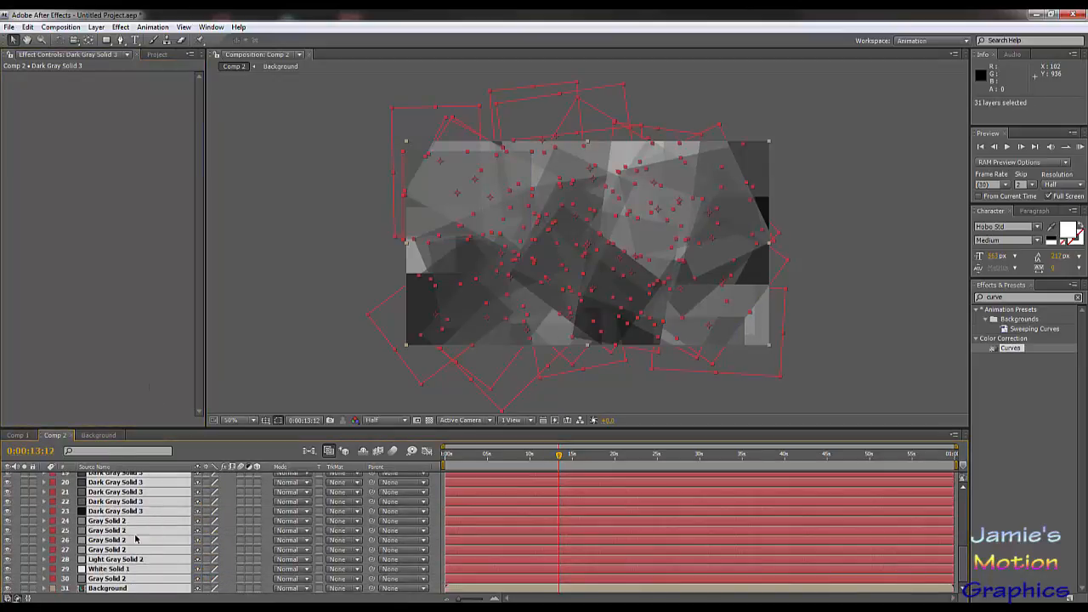
scroll(136, 538, "up", 6)
left_click(100, 356)
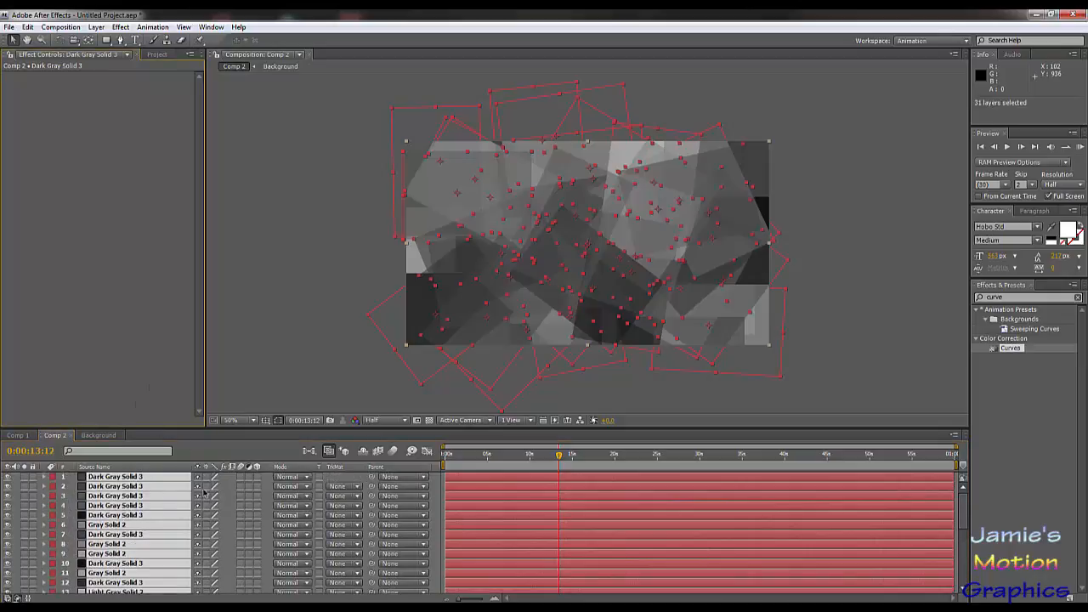
left_click(448, 470)
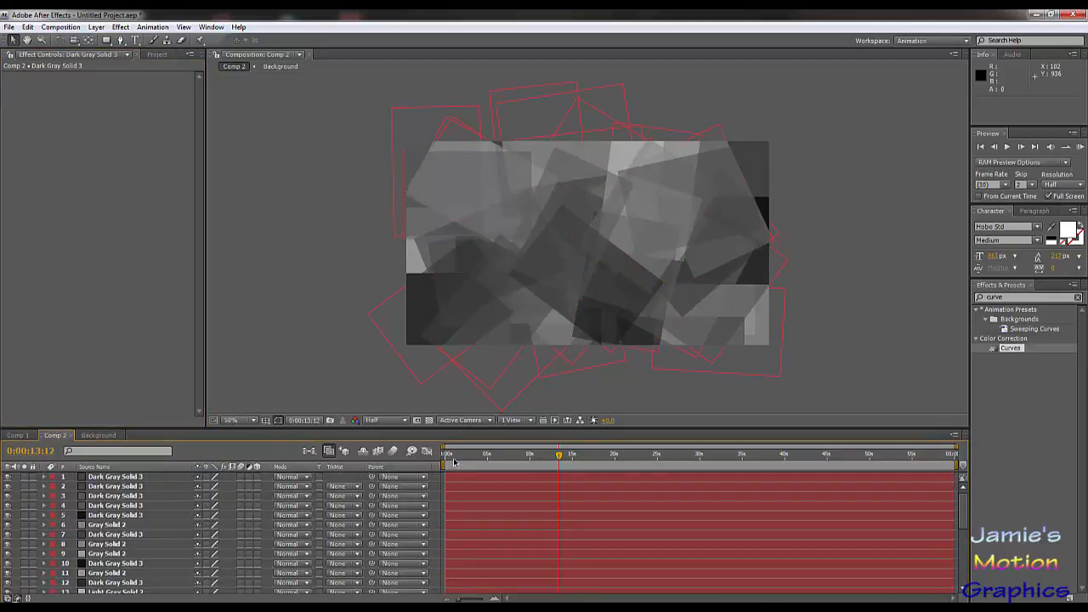
left_click_drag(454, 462, 561, 452)
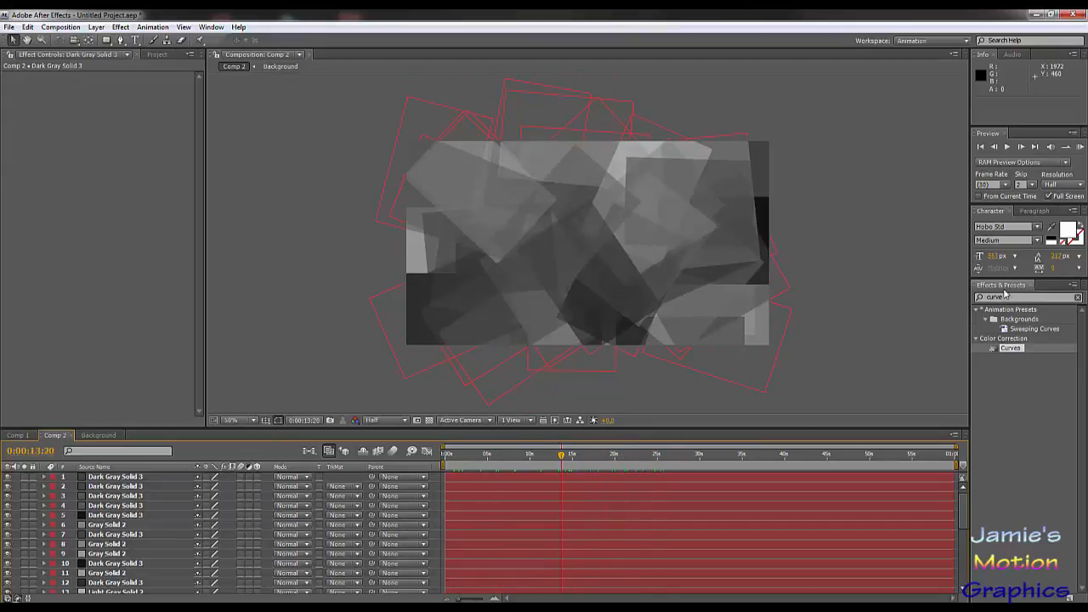
Step: Search the effects for "kal" and select the CC Kaleida effect
double_click(1006, 296)
key("BackSpace")
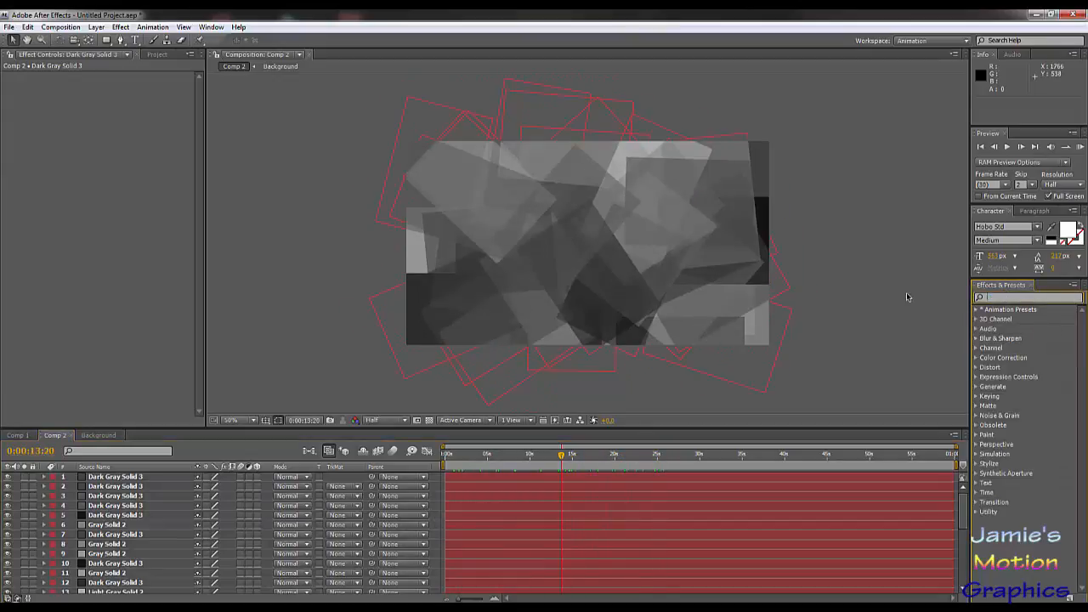
type("kal")
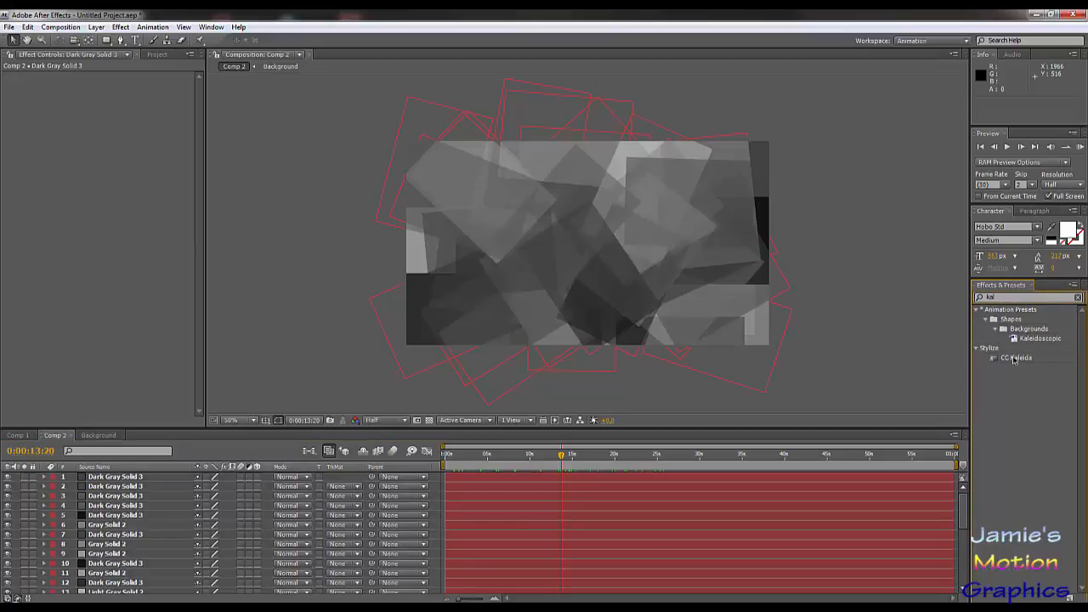
left_click(1021, 362)
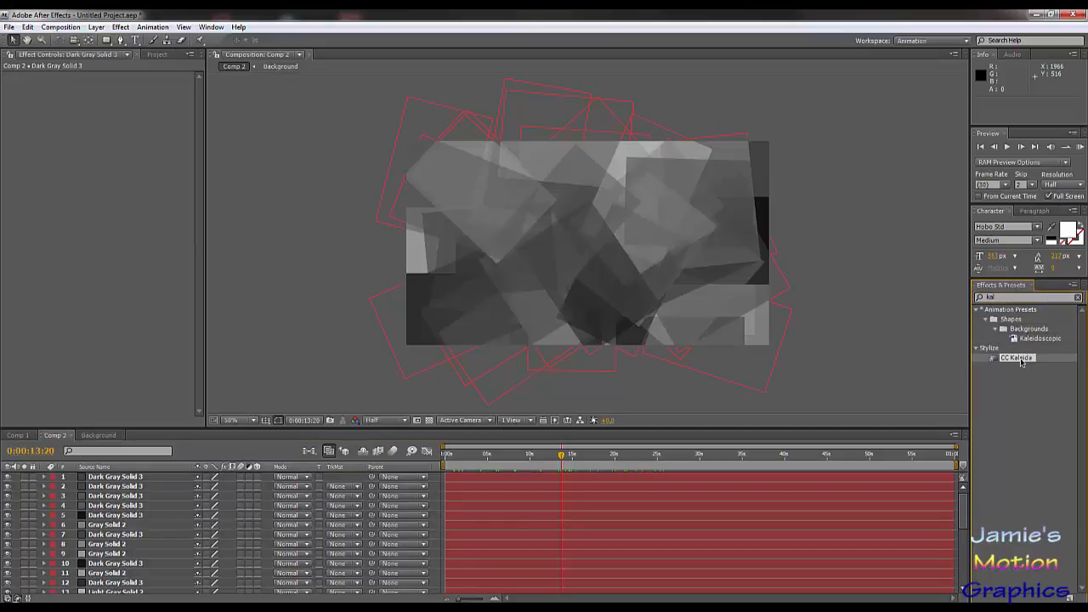
left_click(97, 27)
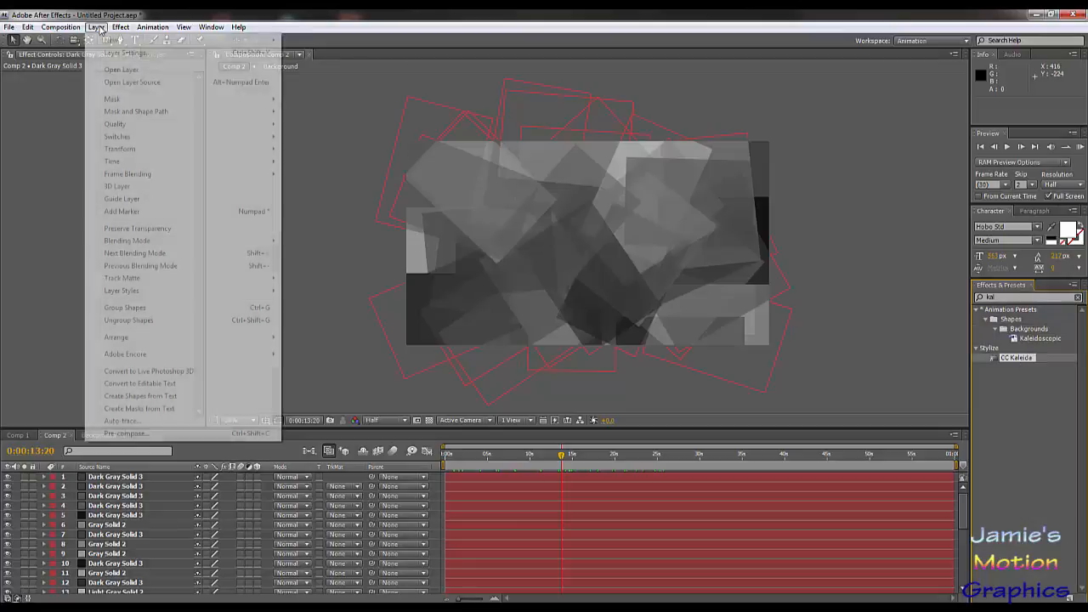
left_click(175, 447)
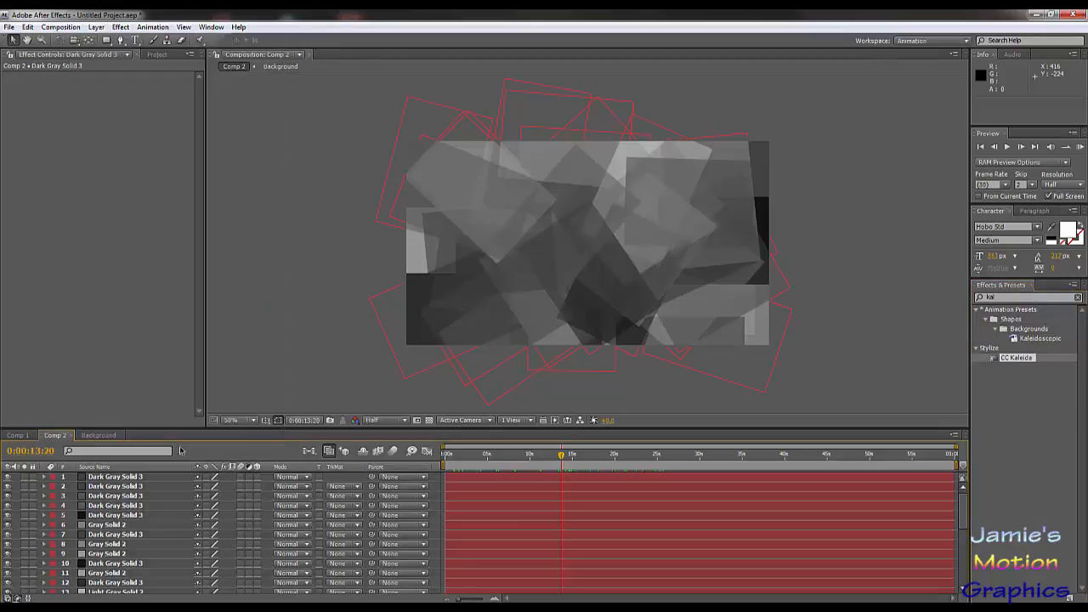
Step: Apply CC Kaleida to a new adjustment layer above the solids and keyframe its Size at 0:00:00:00
left_click(96, 27)
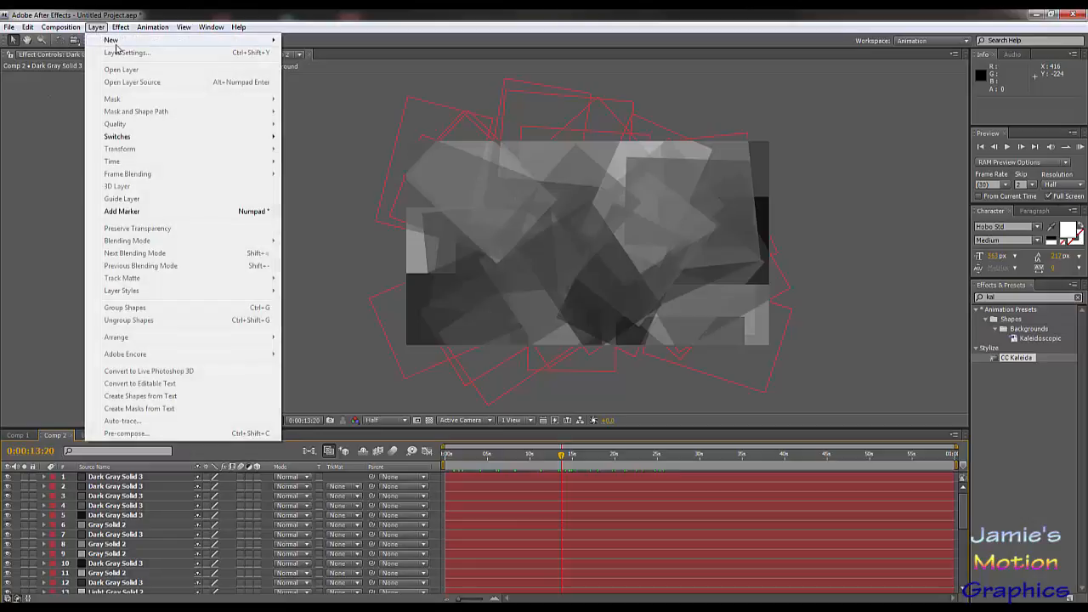
mouse_move(116, 44)
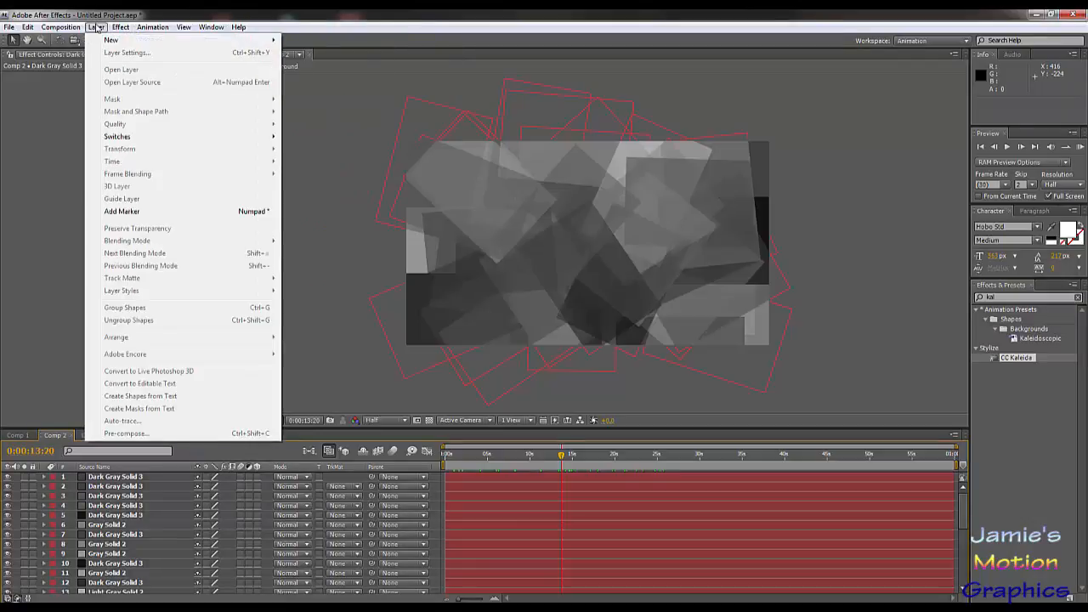
mouse_move(213, 39)
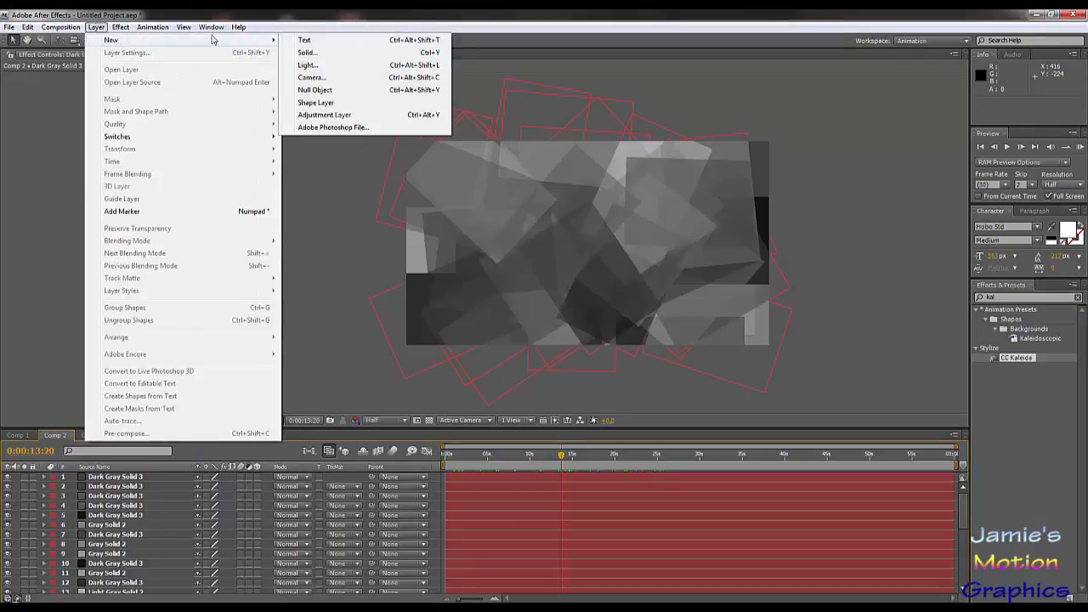
left_click(336, 117)
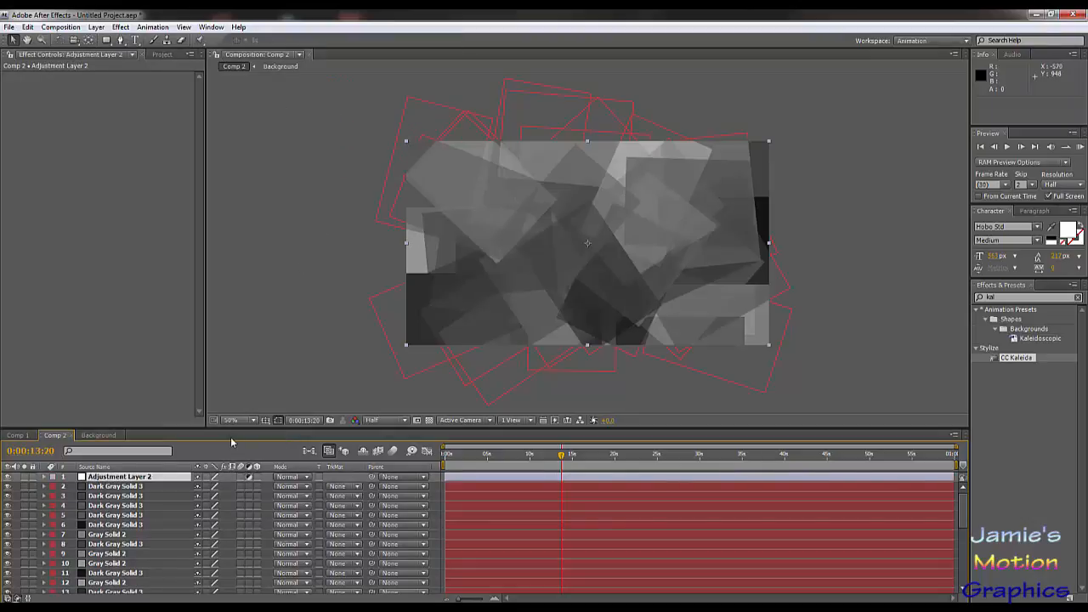
left_click_drag(1019, 361, 116, 484)
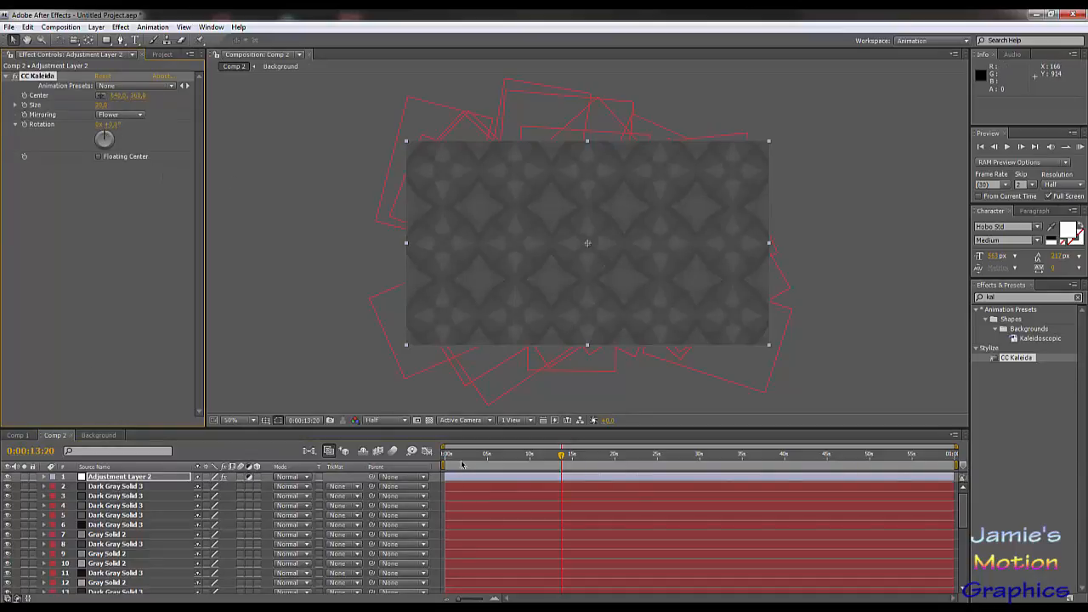
left_click_drag(461, 464, 401, 477)
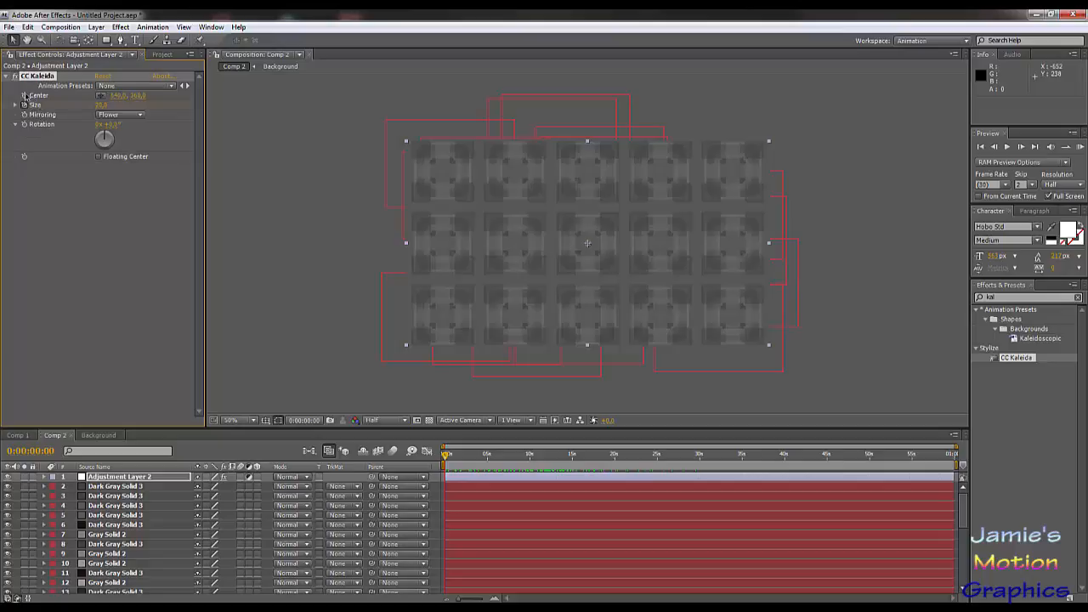
Step: Try the Fish Head, Flip Flop and Dia Cross mirroring modes of CC Kaleida, and return to Flower
left_click(122, 117)
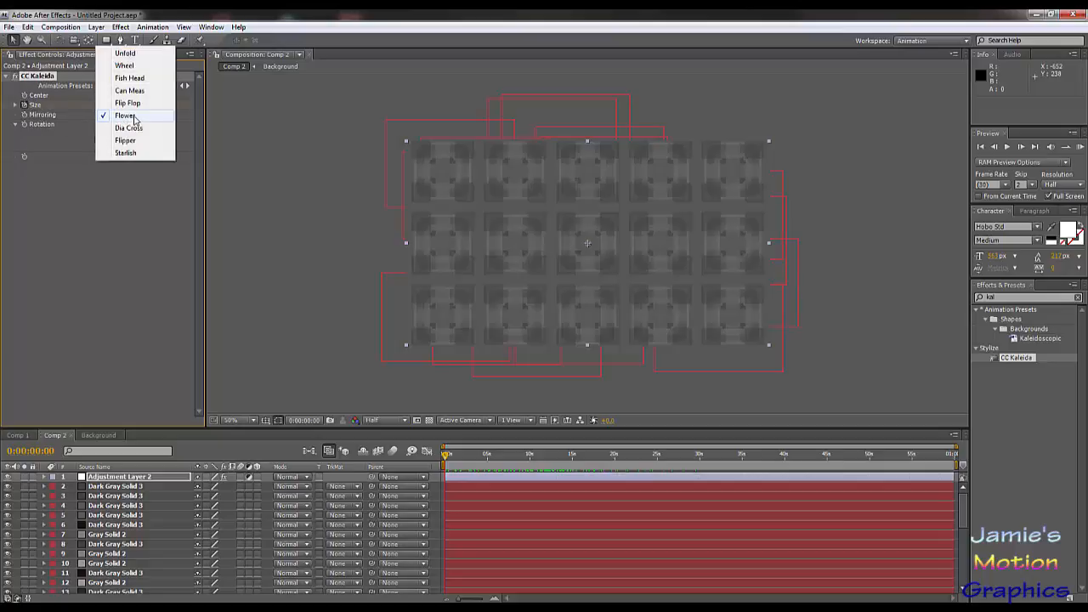
left_click(132, 78)
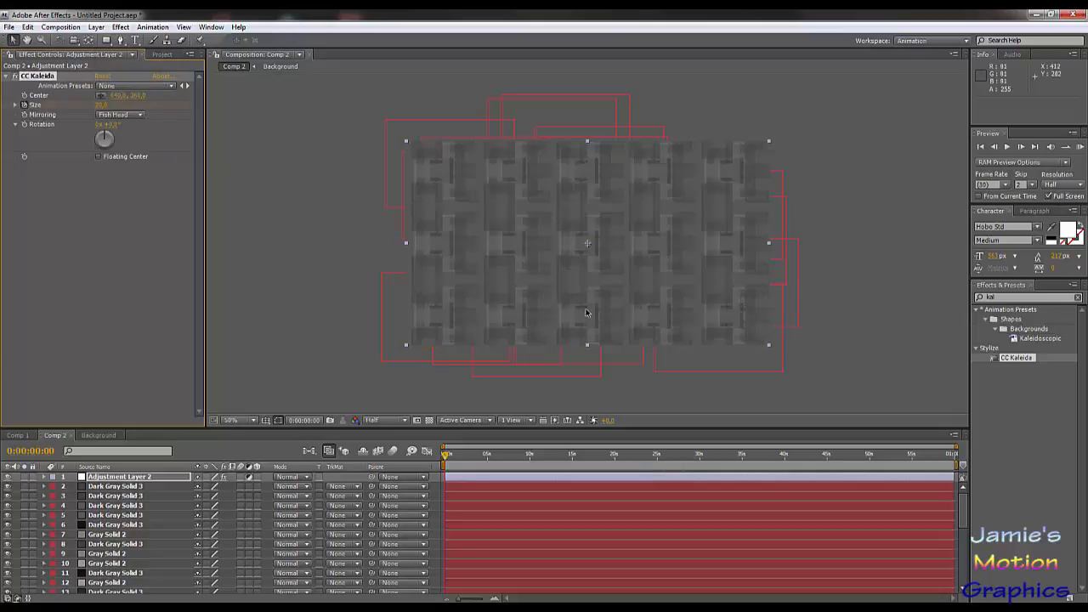
left_click(121, 119)
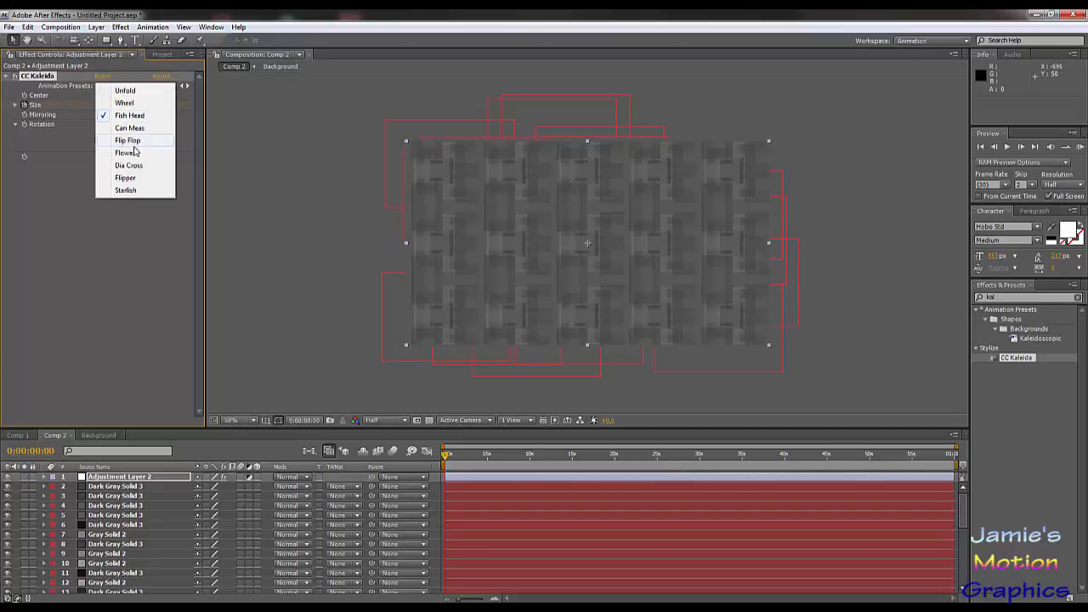
left_click(137, 154)
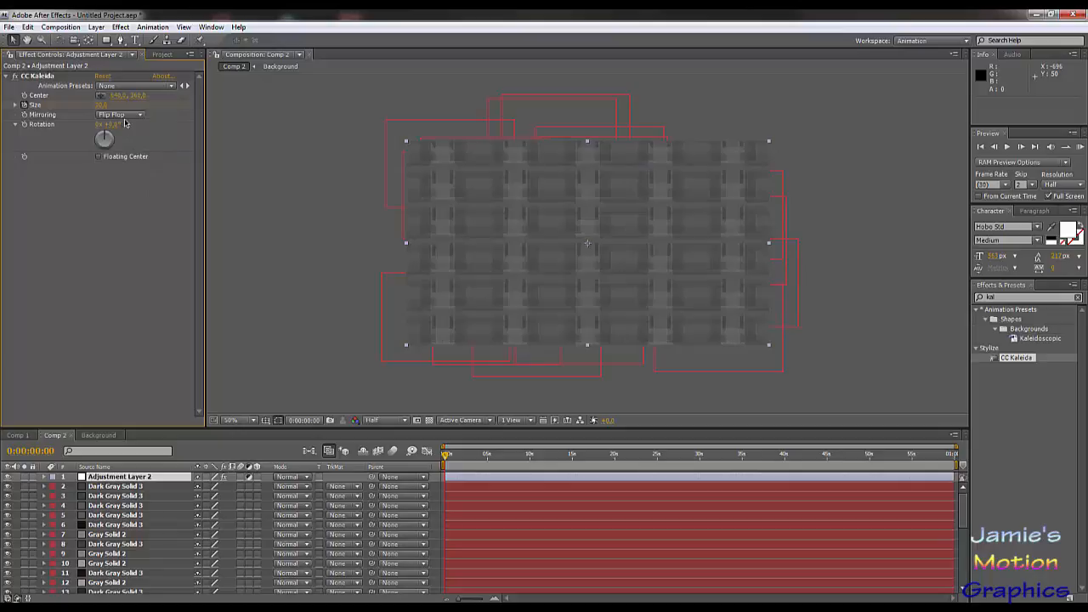
left_click(124, 114)
left_click(132, 131)
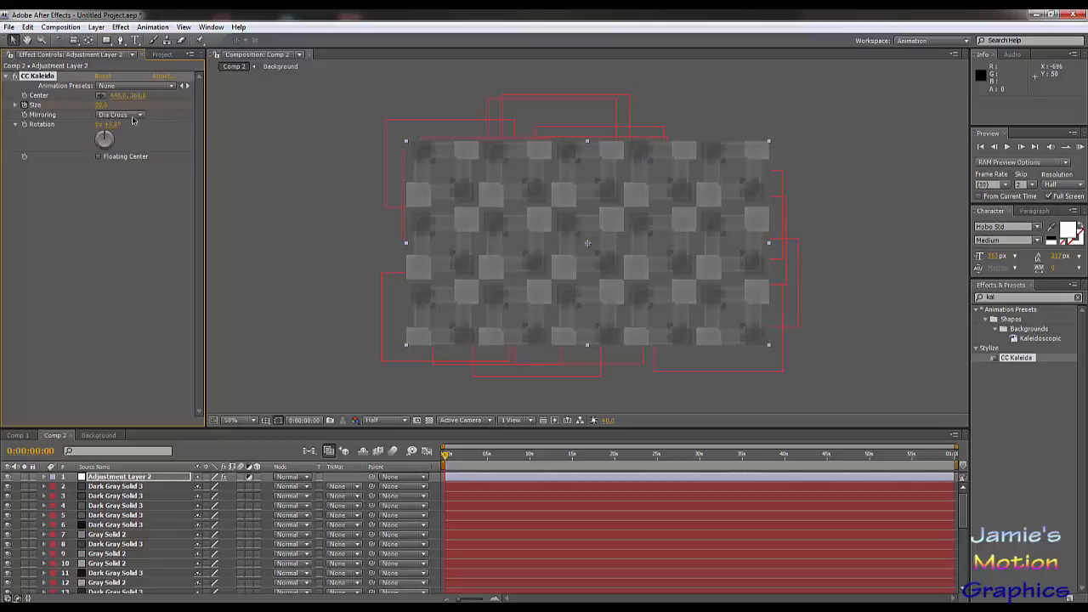
left_click(133, 118)
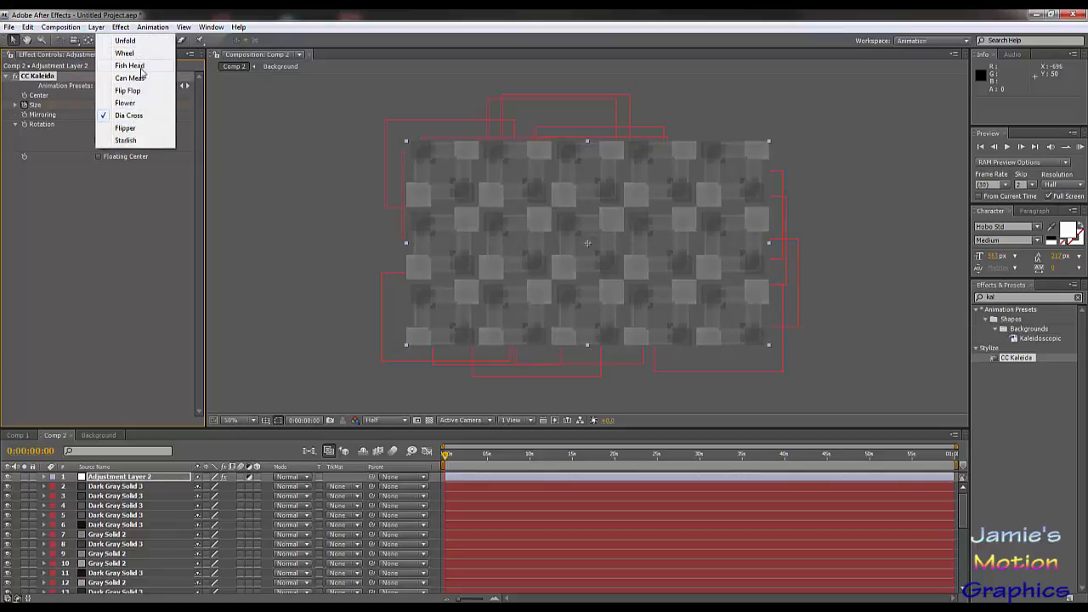
left_click(128, 102)
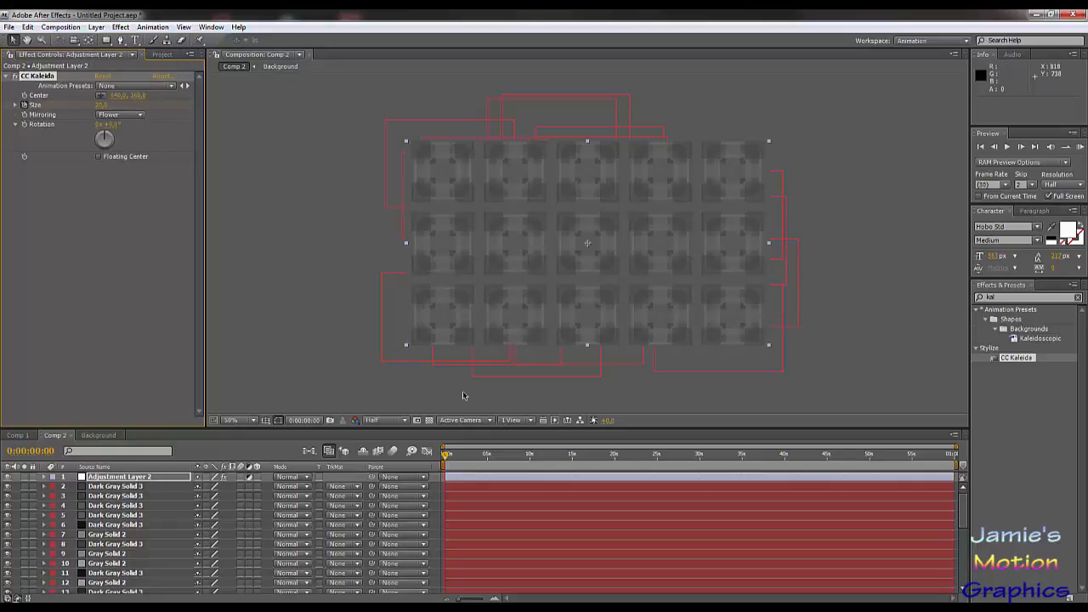
Step: Try CC Kaleida's Flipper mirroring, preview it along the timeline, restore Flower and return to 0:00:00:00
left_click(132, 116)
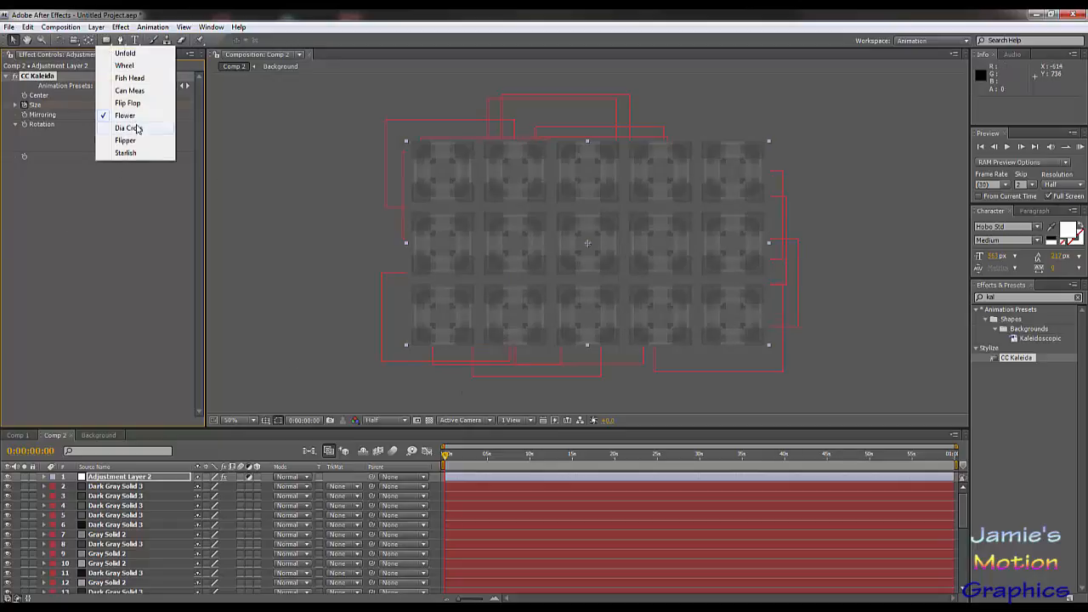
left_click(137, 144)
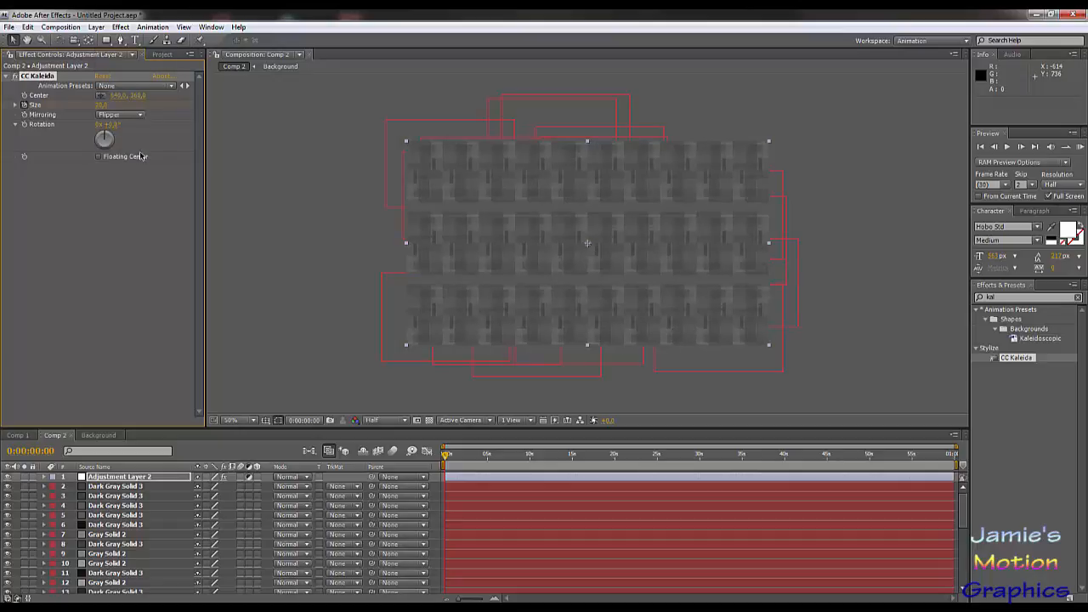
left_click(127, 114)
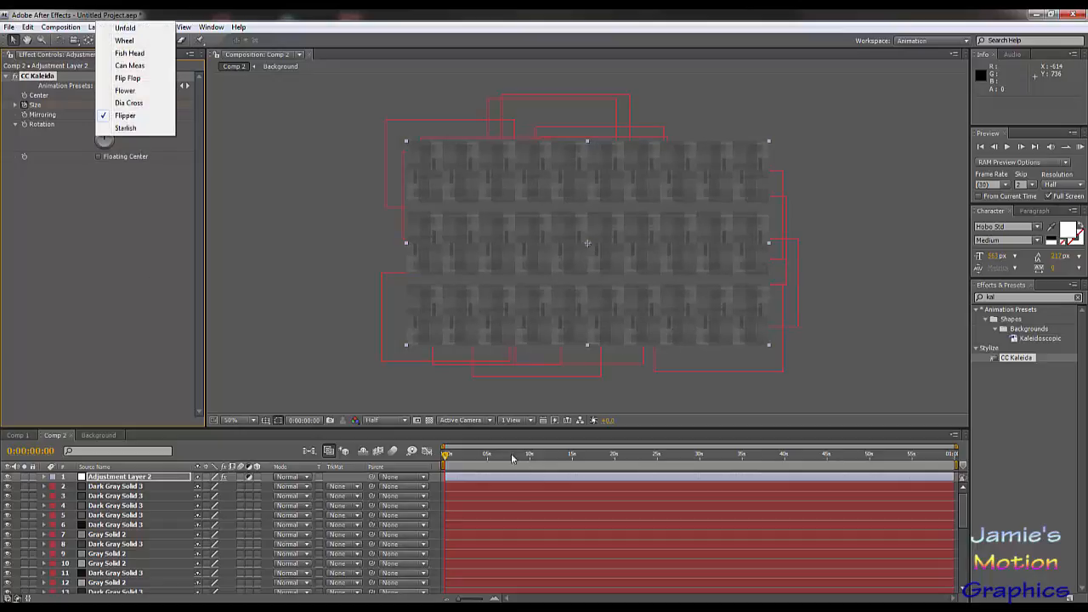
left_click_drag(475, 457, 541, 471)
left_click(112, 116)
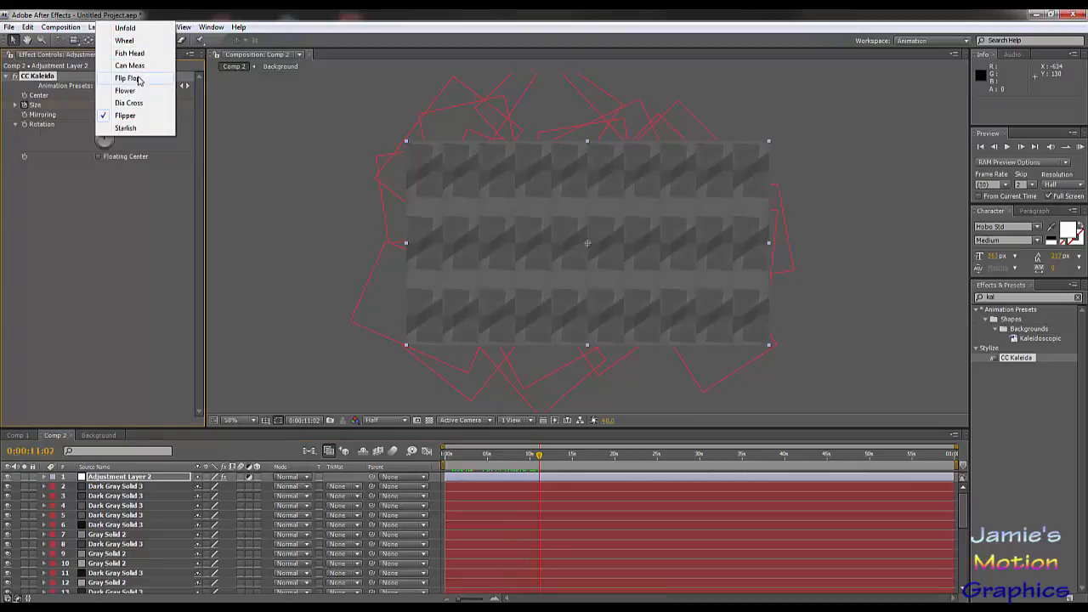
left_click(135, 90)
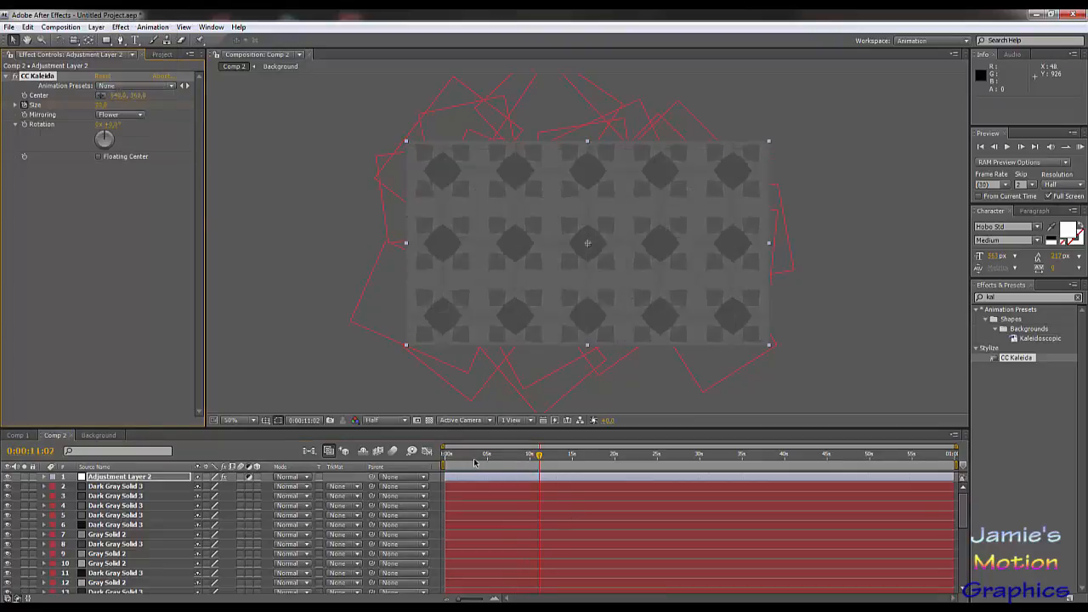
left_click_drag(474, 463, 416, 465)
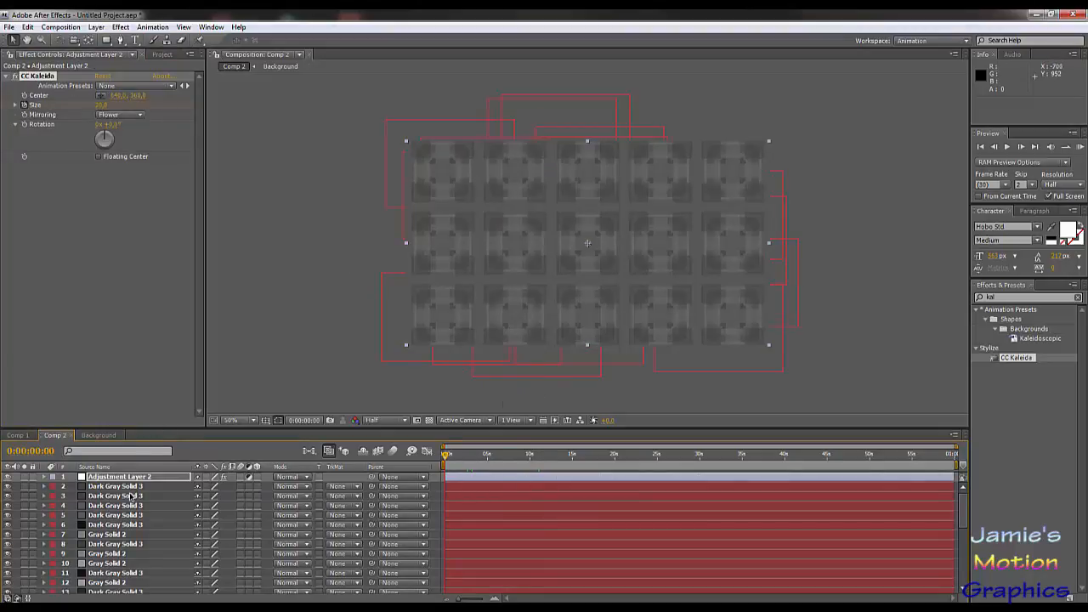
Step: Reveal the adjustment layer's keyframed Size and set it to 30 at 0:00:19:29
key("u")
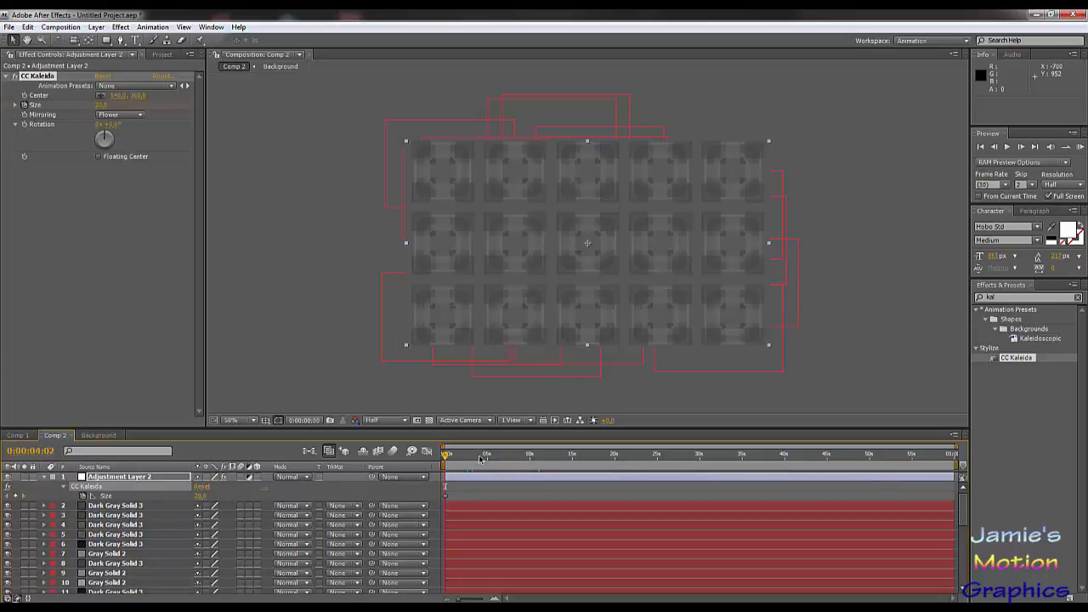
left_click_drag(480, 459, 614, 459)
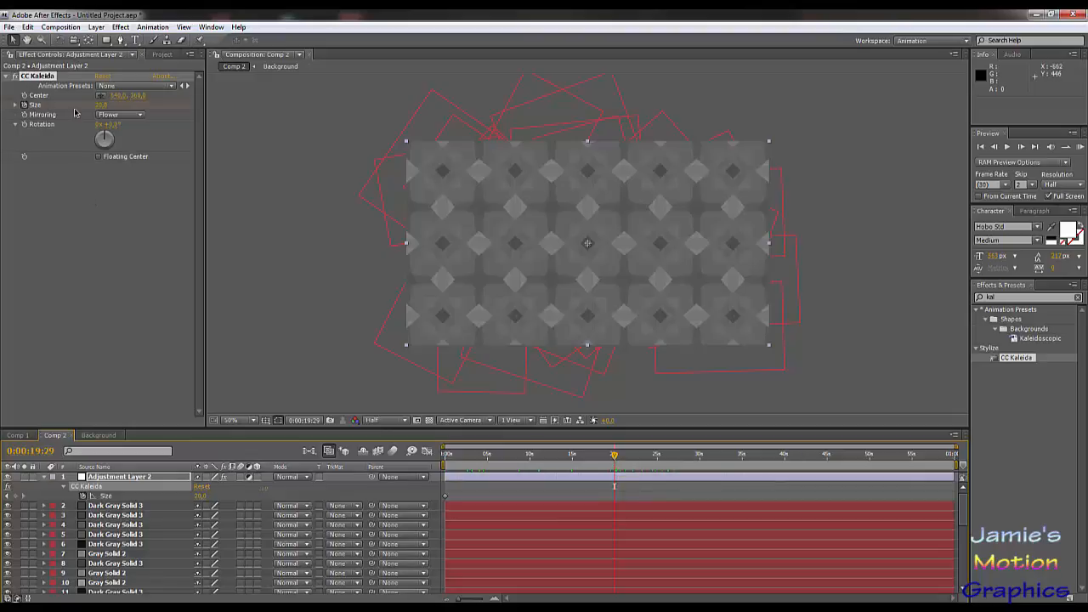
left_click(103, 104)
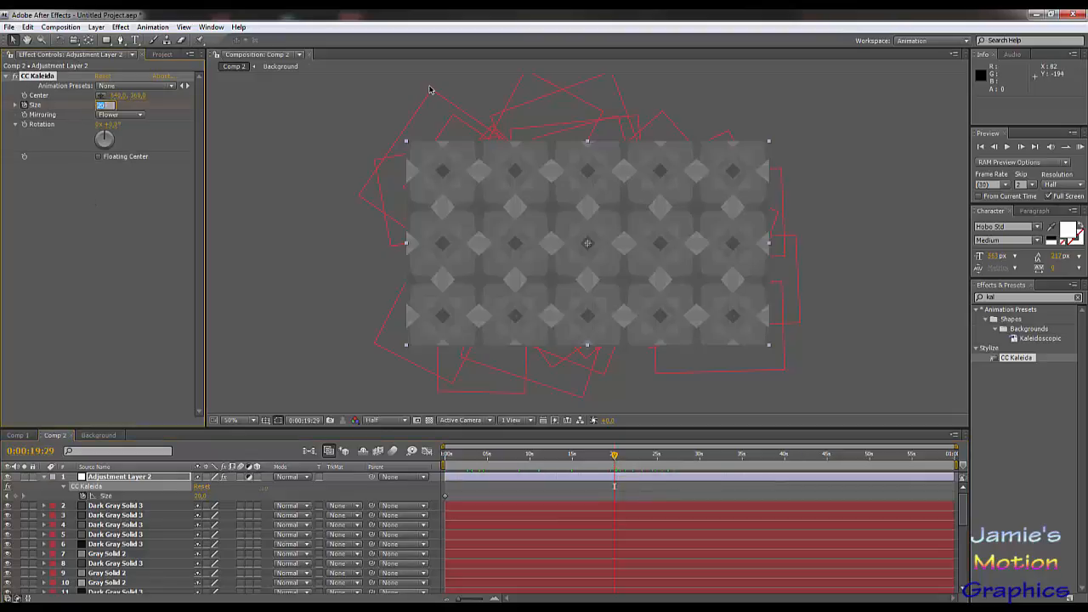
key("Return")
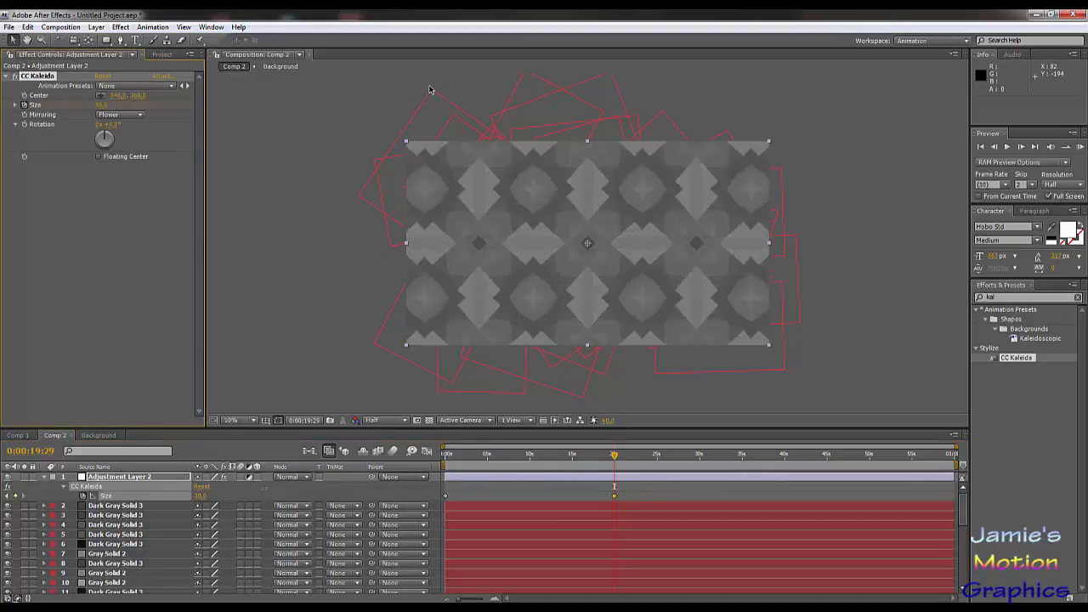
Step: Add a CC Kaleida Size keyframe of 15 at 0:00:13:08
left_click(559, 457)
left_click(103, 104)
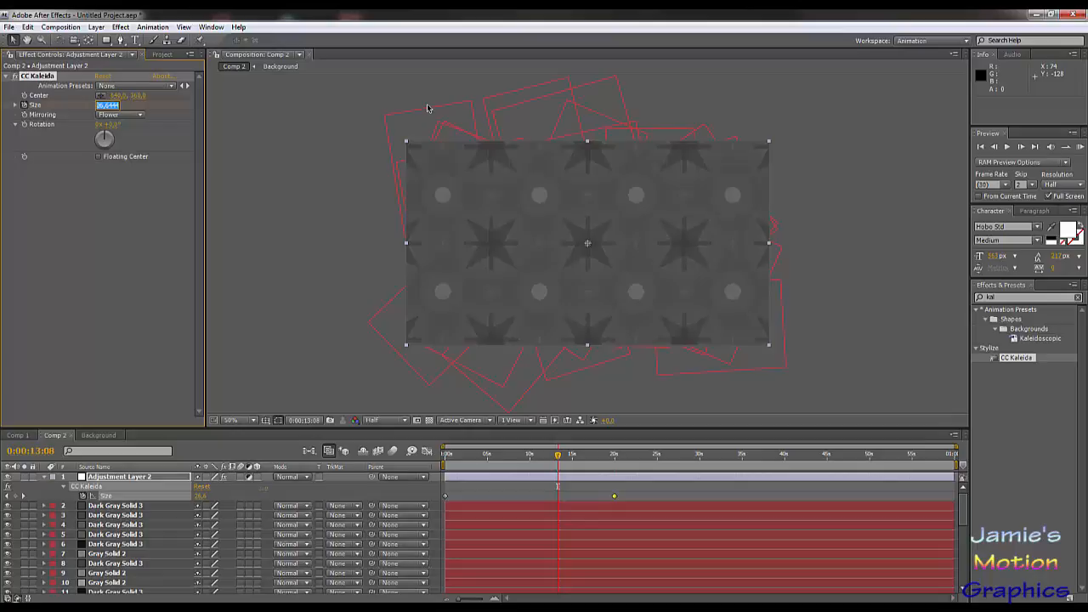
type("15")
key("Return")
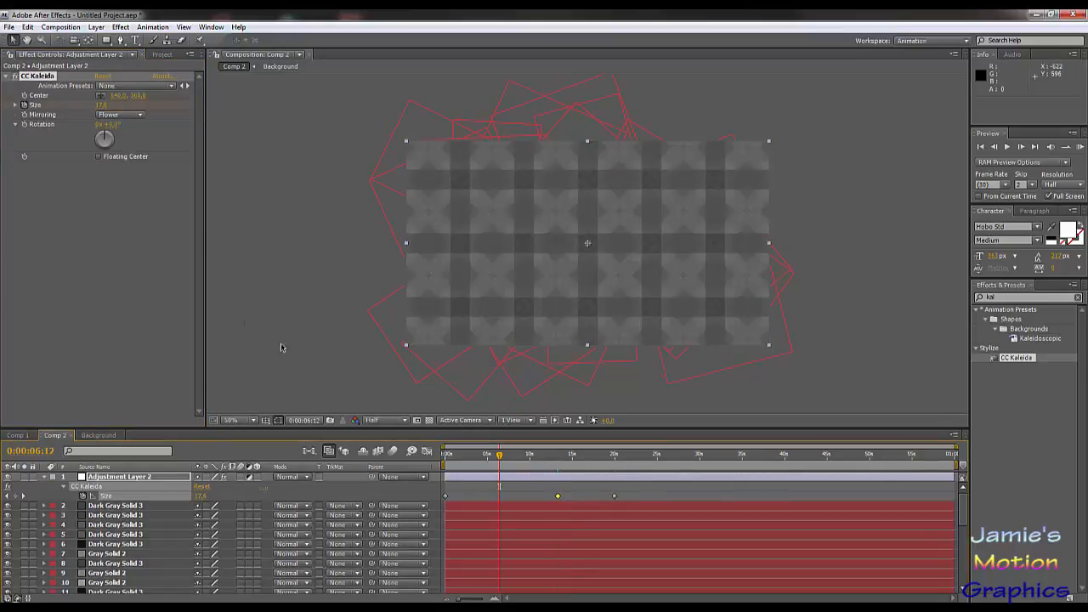
Step: Add CC Kaleida Size keyframes of 10 at 0:00:03:28 and 25 at 0:00:07:26
left_click(480, 458)
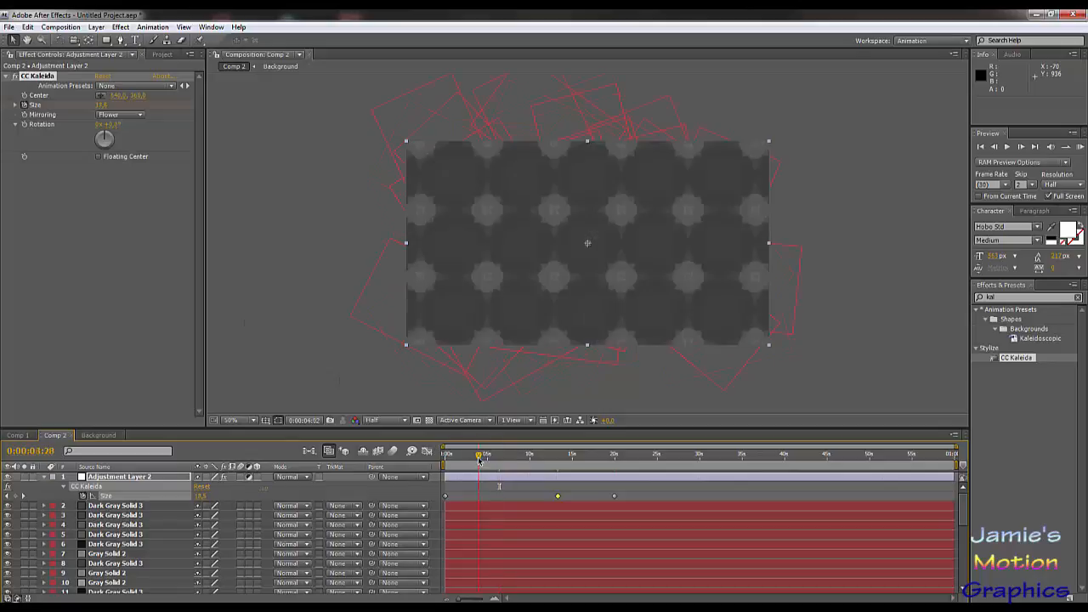
left_click(103, 104)
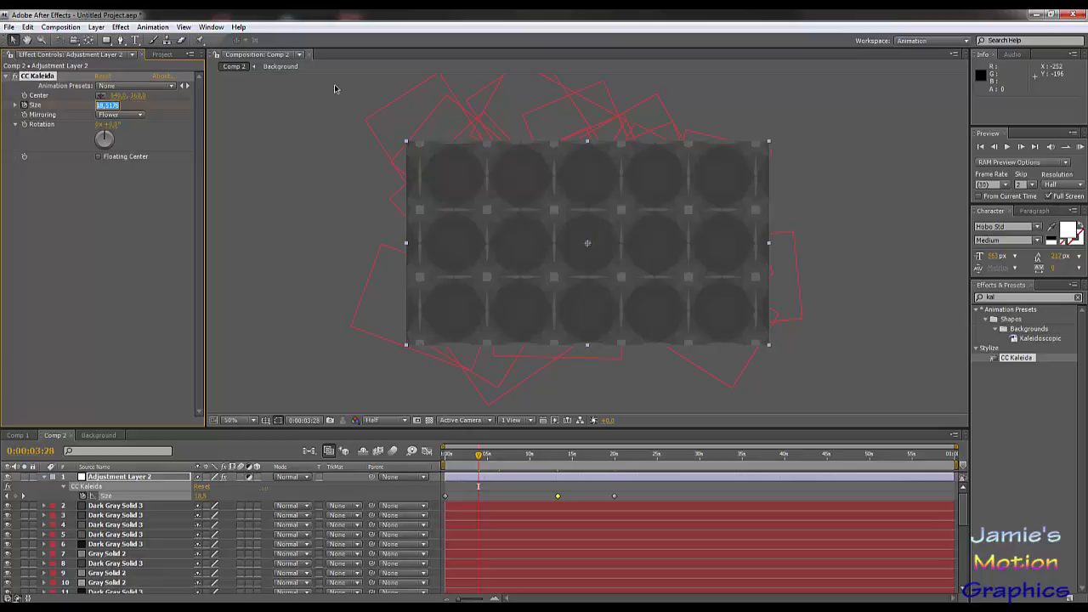
type("10")
key("Return")
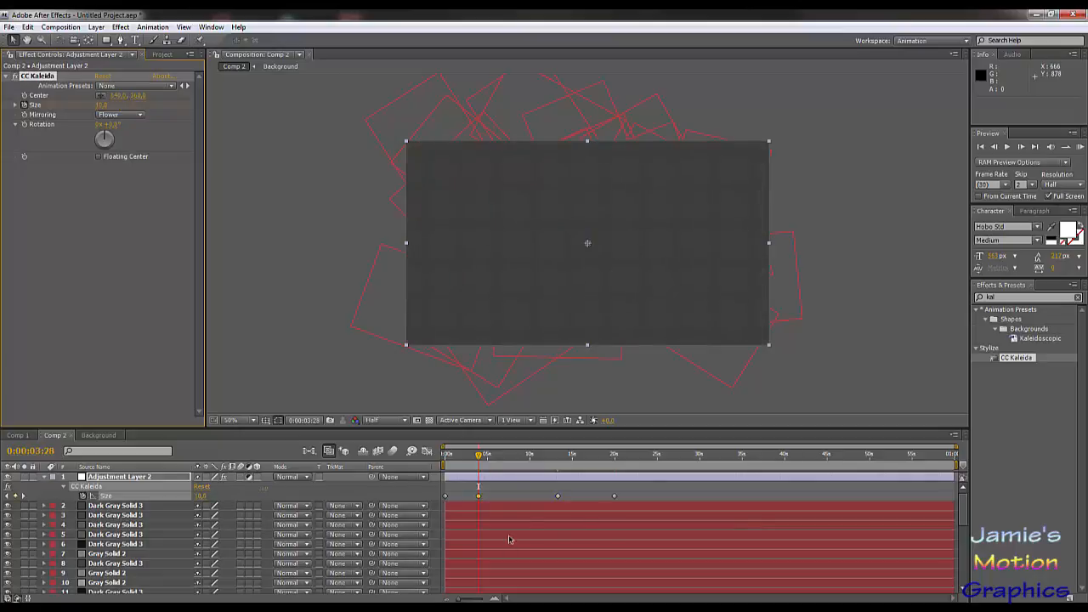
left_click(513, 461)
left_click(107, 104)
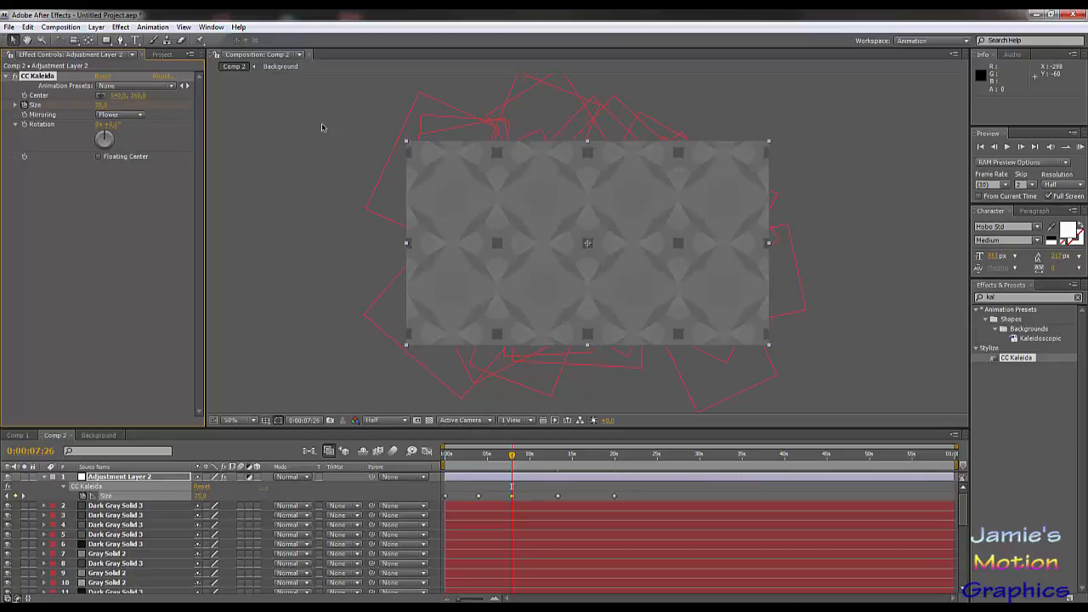
Step: Select all the CC Kaleida Size keyframes and convert them to Auto Bezier interpolation
left_click_drag(466, 457, 441, 504)
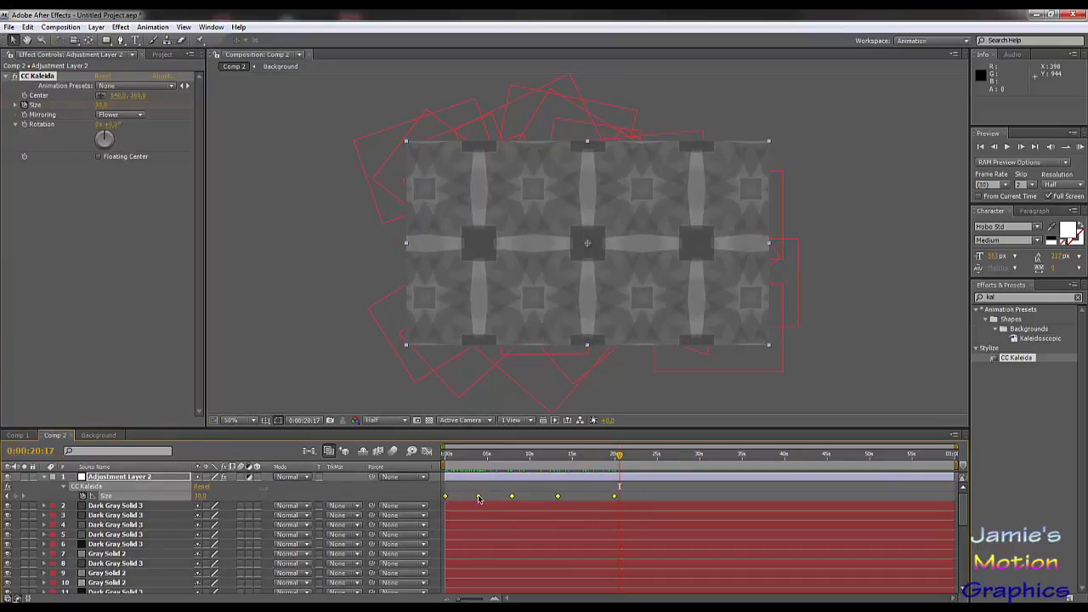
left_click(479, 497)
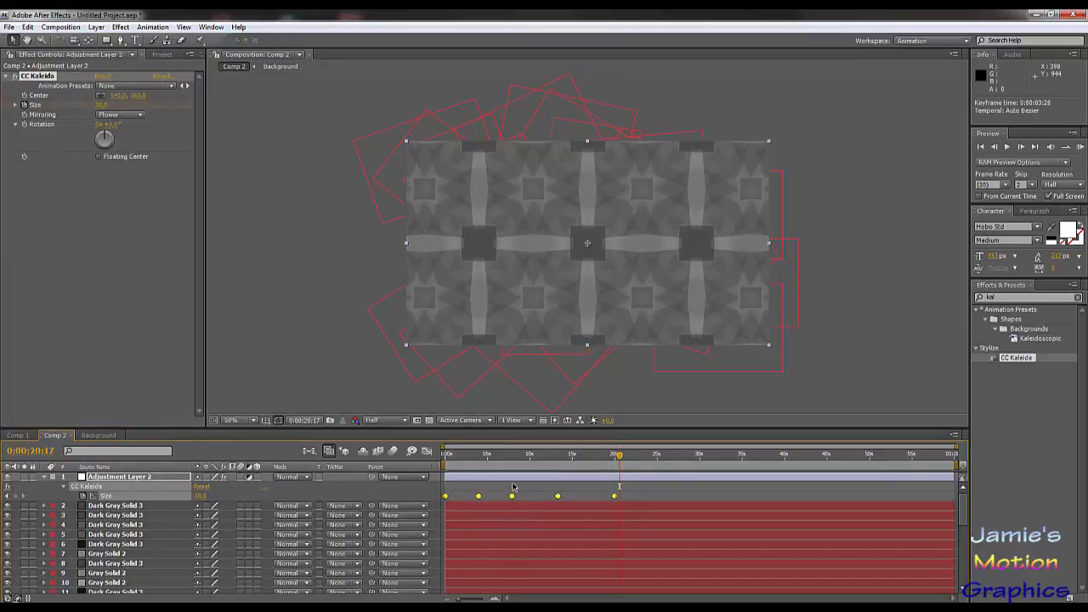
left_click(512, 487)
Step: Preview the kaleidoscope animation from the start to about 0:00:29:19 and return the playhead to 0:00:00:00
left_click_drag(443, 457, 592, 482)
left_click_drag(592, 482, 635, 472)
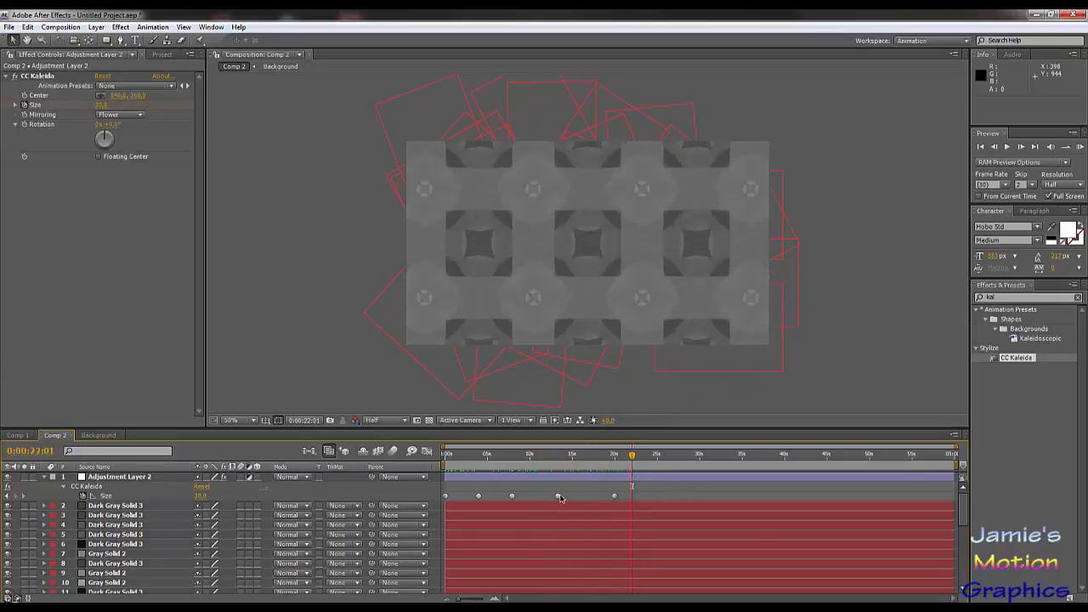
left_click_drag(521, 457, 697, 503)
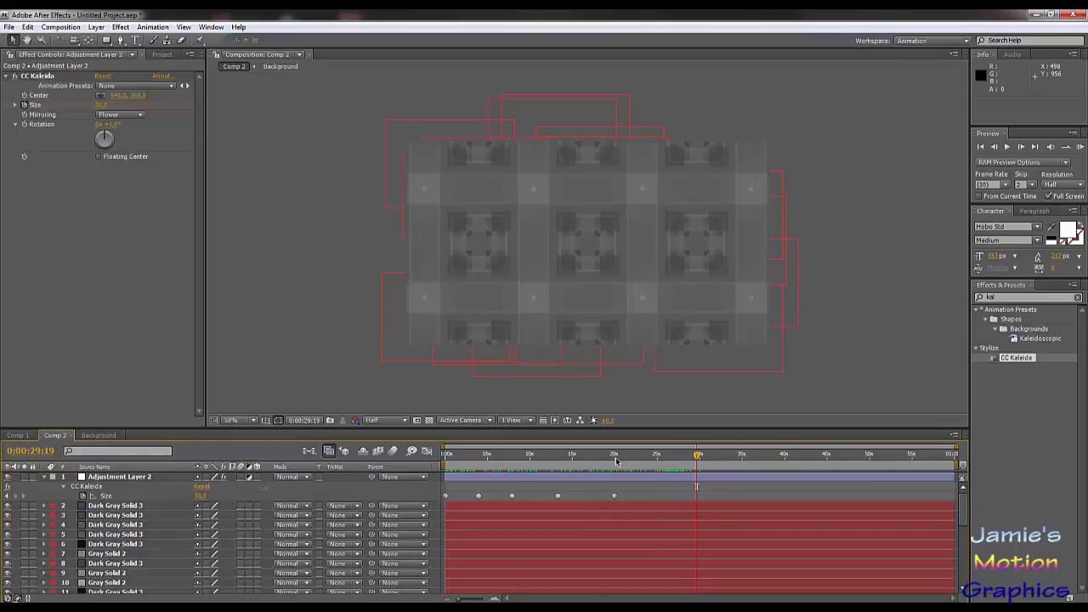
left_click_drag(616, 459, 431, 482)
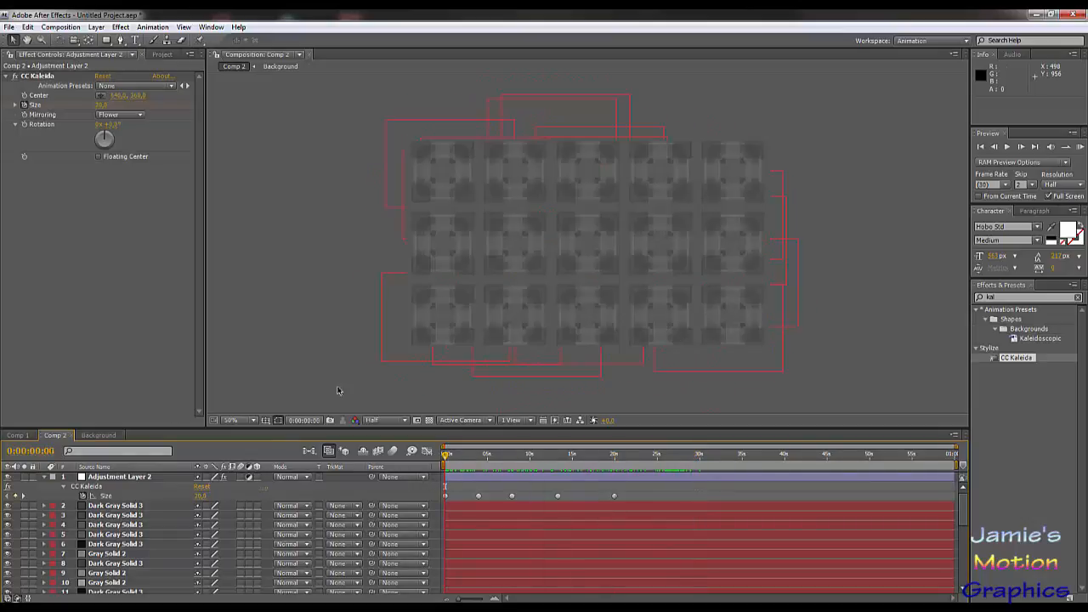
Step: Find the Curves color correction effect and apply it to Adjustment Layer 2 below CC Kaleida
double_click(990, 297)
type("curve")
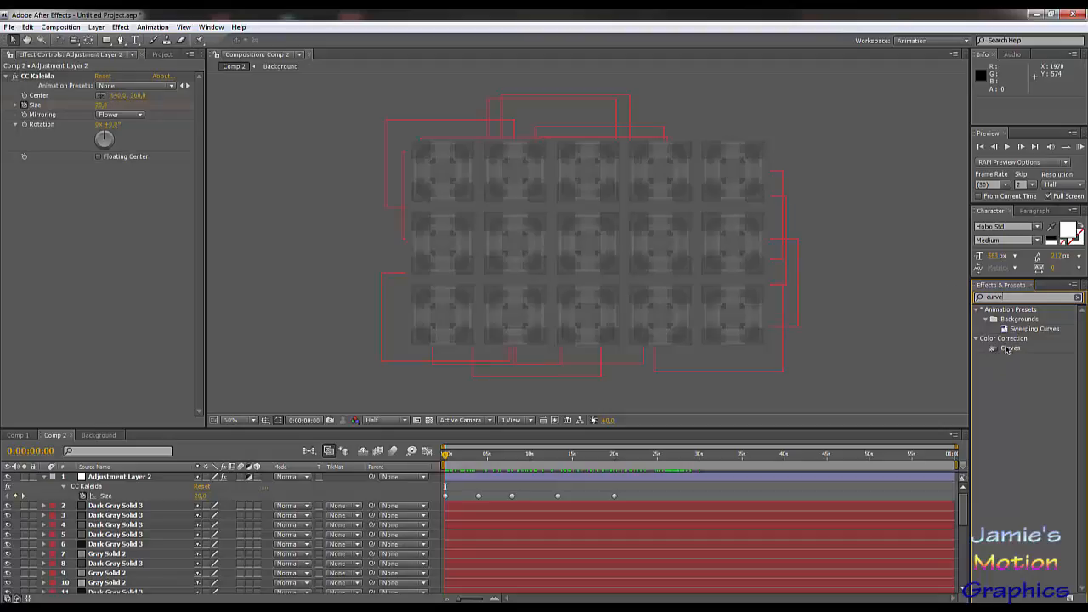
left_click_drag(1008, 348, 47, 212)
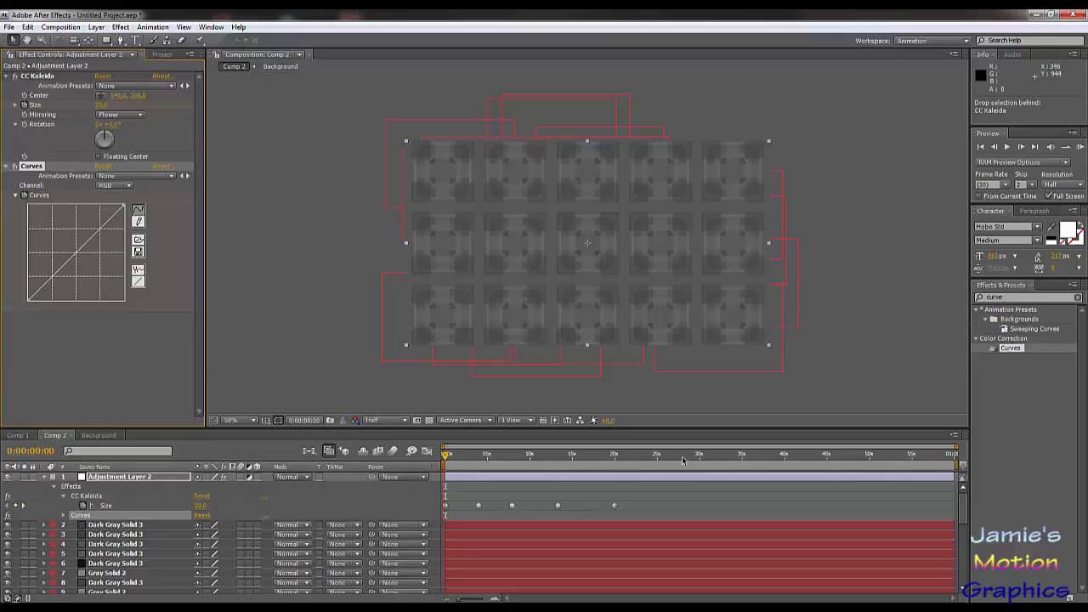
Step: Bow the Curves Red channel upward and pull the Green channel curve downward
left_click(115, 186)
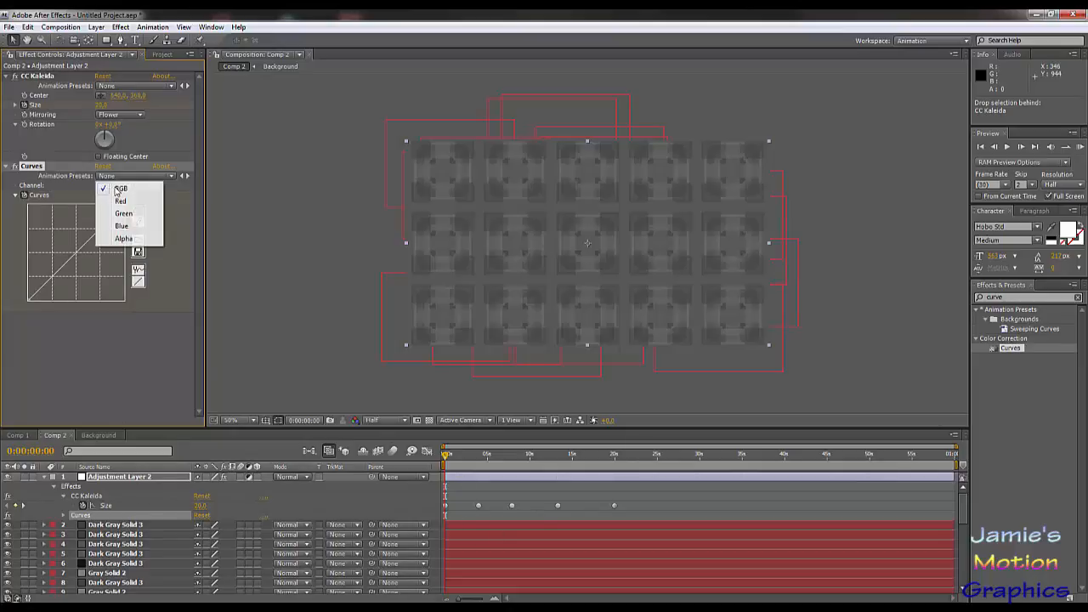
left_click(121, 197)
left_click_drag(59, 269, 60, 240)
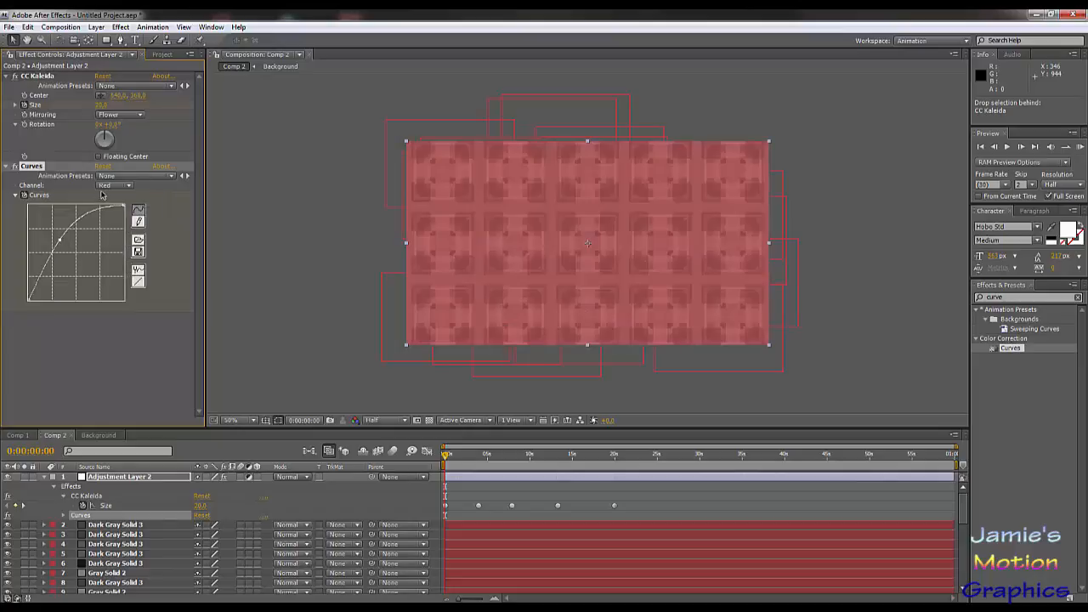
left_click(115, 186)
left_click(119, 197)
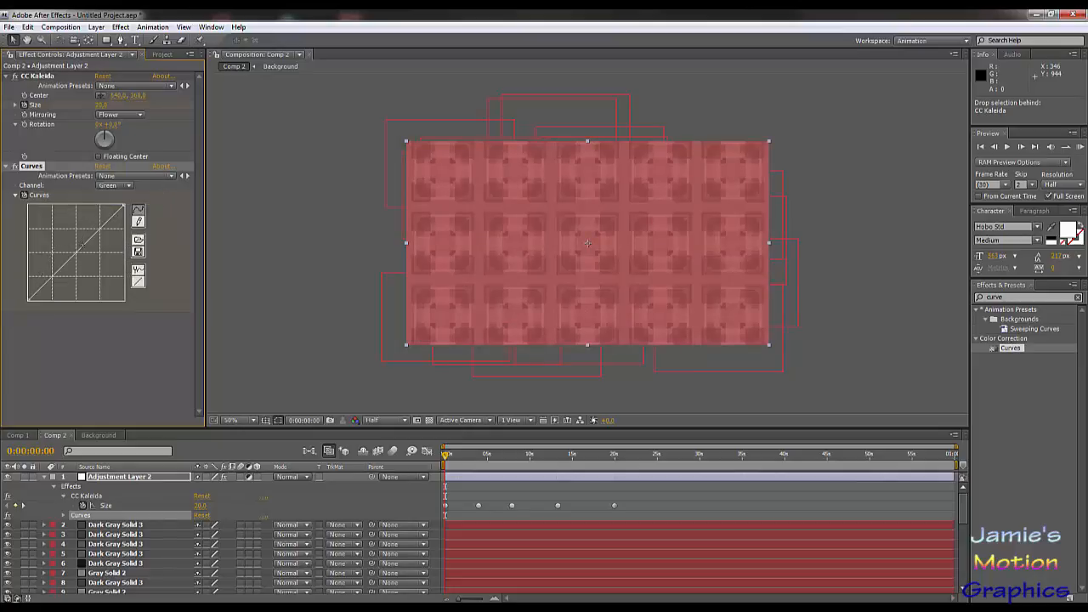
left_click_drag(82, 244, 94, 266)
Step: Pull the Curves Blue channel curve downward through its midtones
left_click(115, 186)
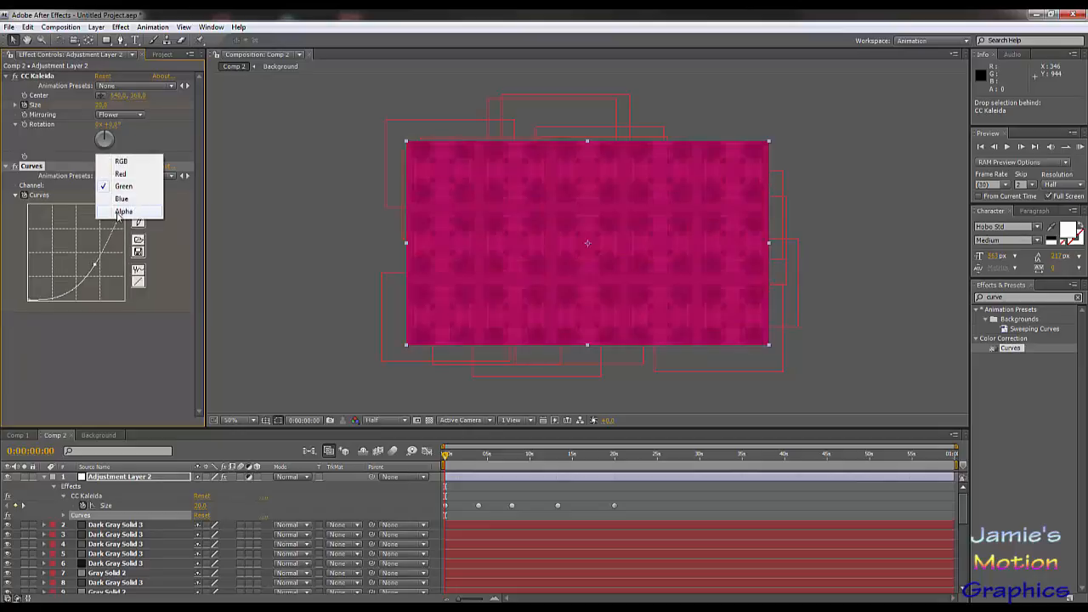
left_click(120, 212)
left_click(115, 185)
left_click(122, 173)
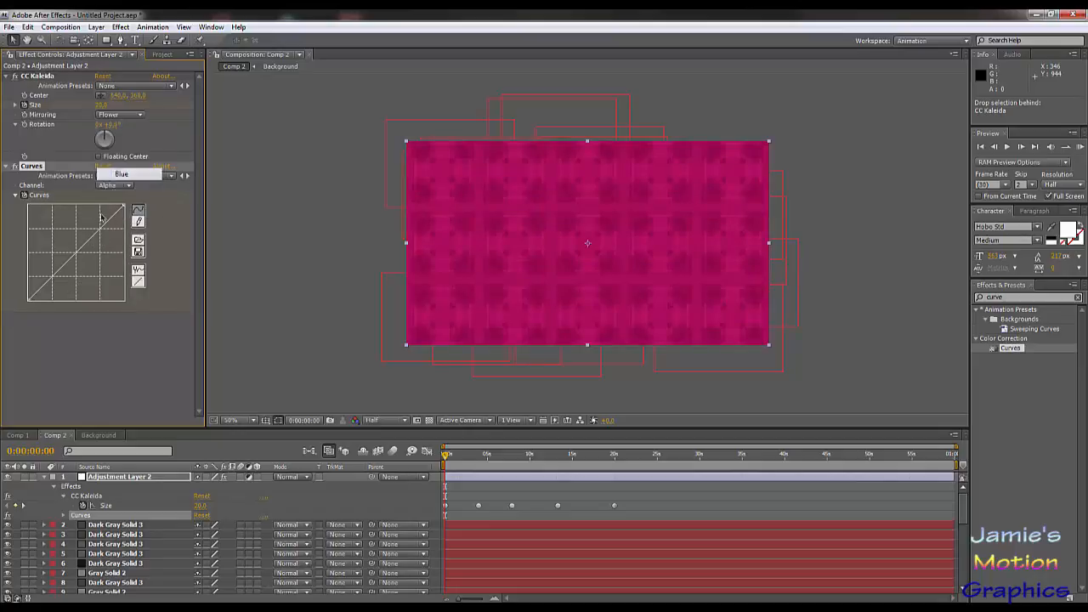
left_click_drag(82, 244, 92, 266)
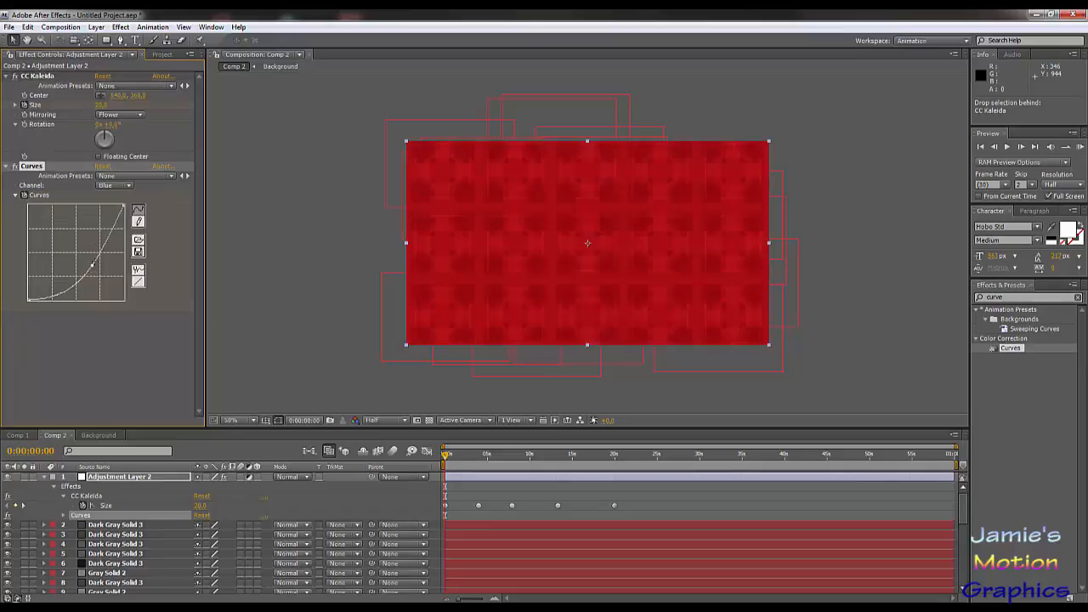
Step: Reshape the Green channel curve into a wave with a raised peak in the shadows and a dip in the highlights
left_click(123, 186)
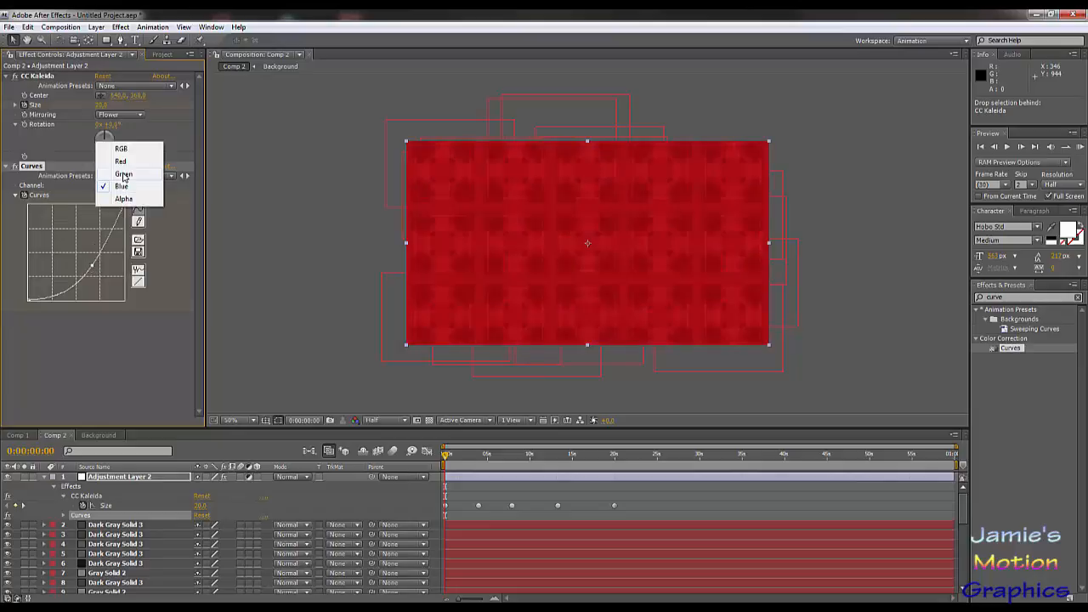
left_click(123, 175)
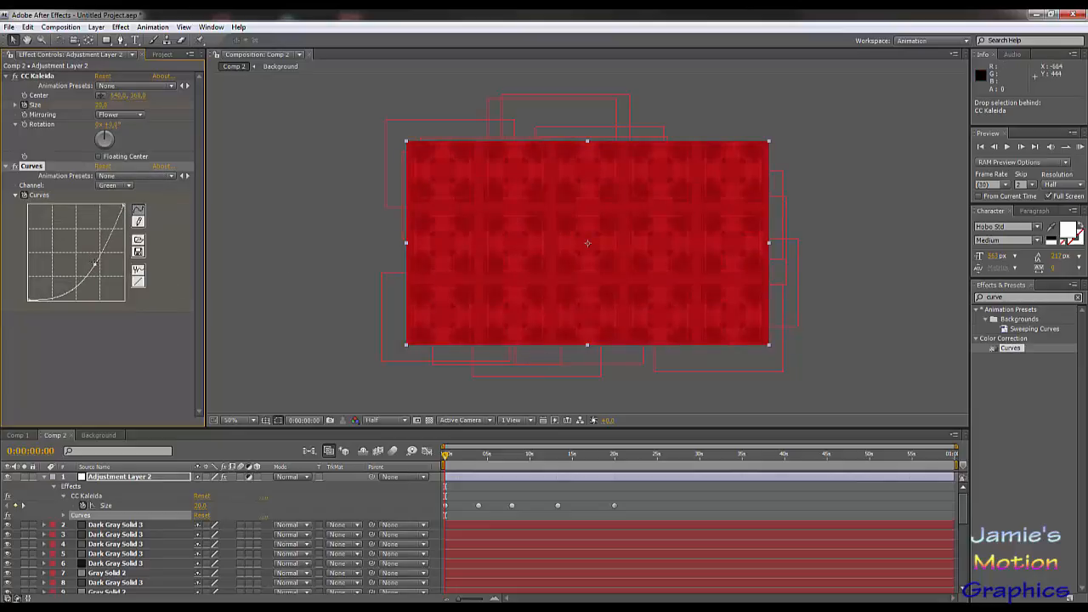
left_click_drag(95, 265, 97, 230)
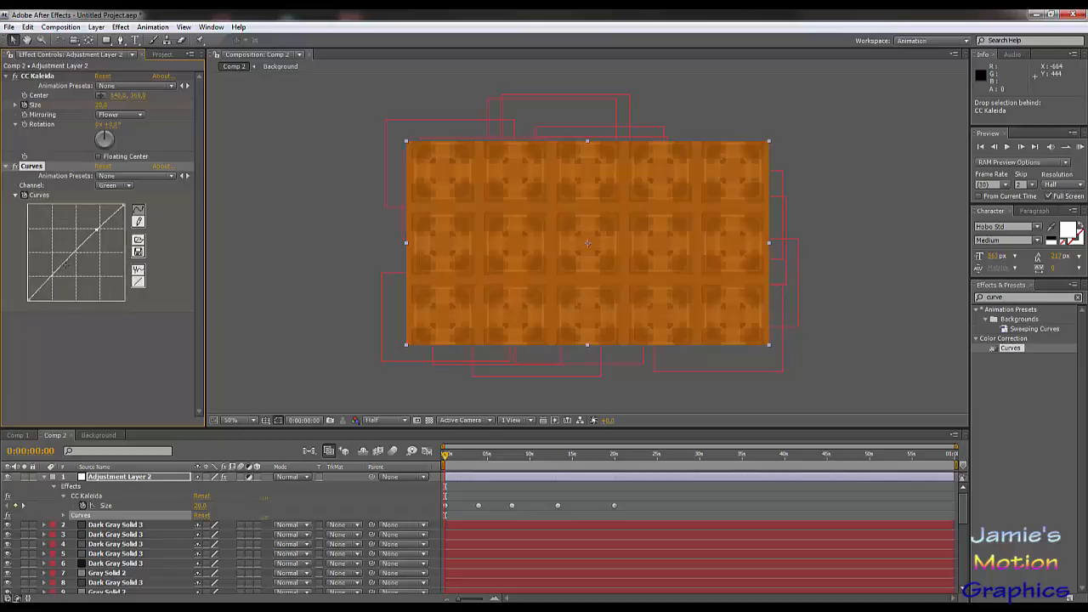
left_click_drag(62, 266, 96, 281)
Step: Reshape the Blue channel into an S-curve with lowered shadows and raised highlights
left_click(117, 186)
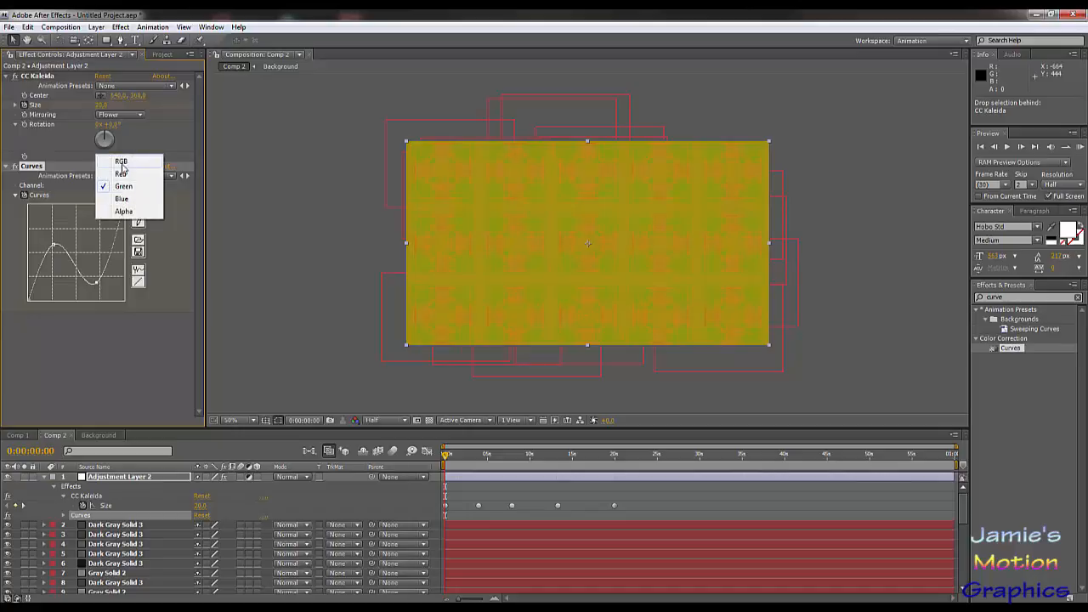
left_click(121, 198)
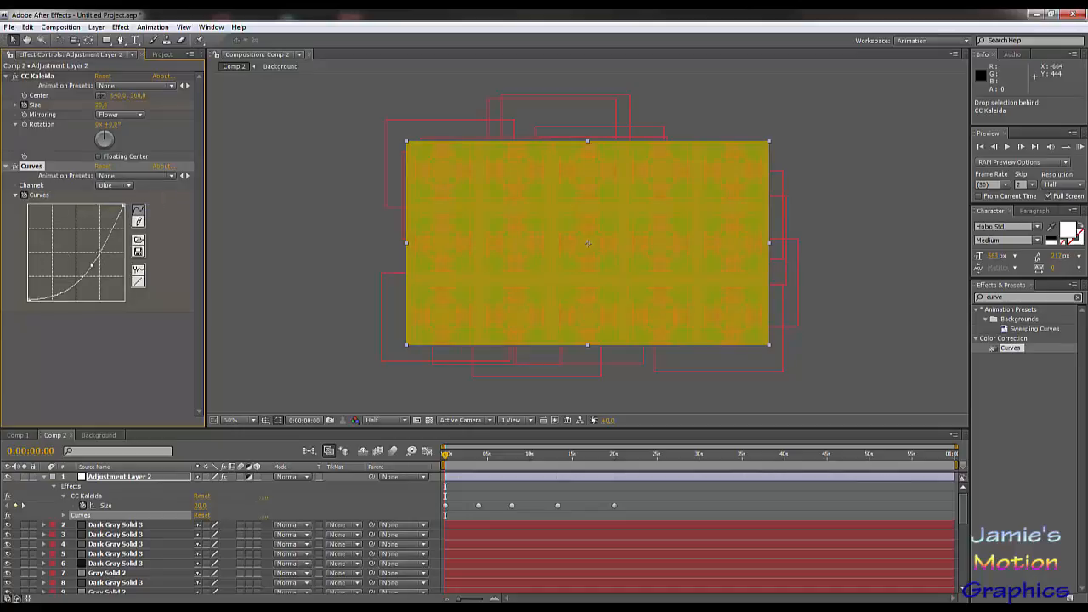
left_click_drag(92, 266, 80, 247)
left_click(77, 240)
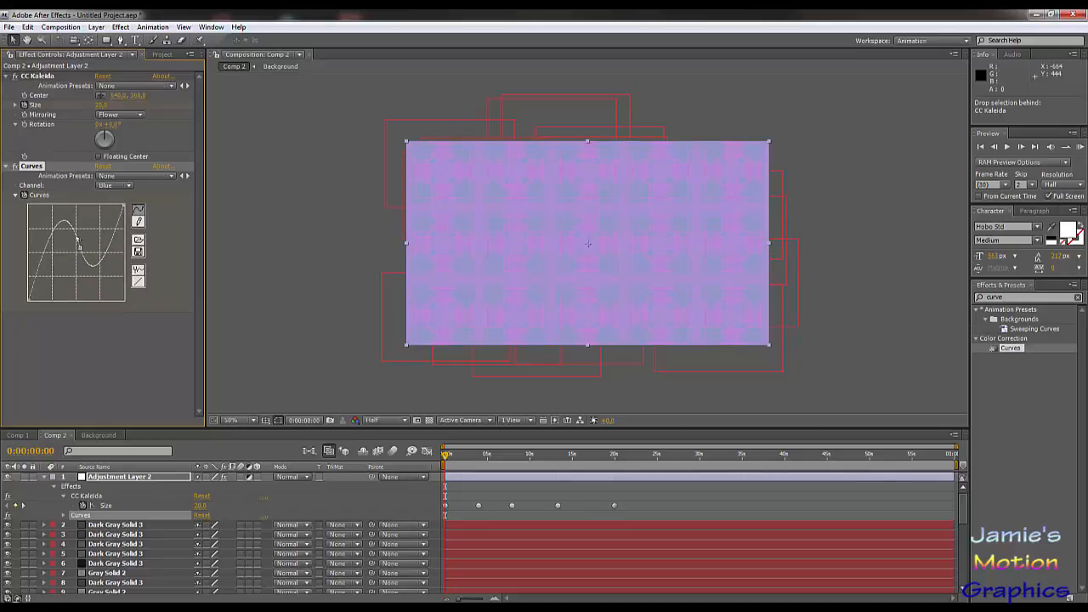
mouse_move(78, 240)
left_mouse_down()
mouse_move(67, 262)
mouse_move(78, 237)
left_mouse_up()
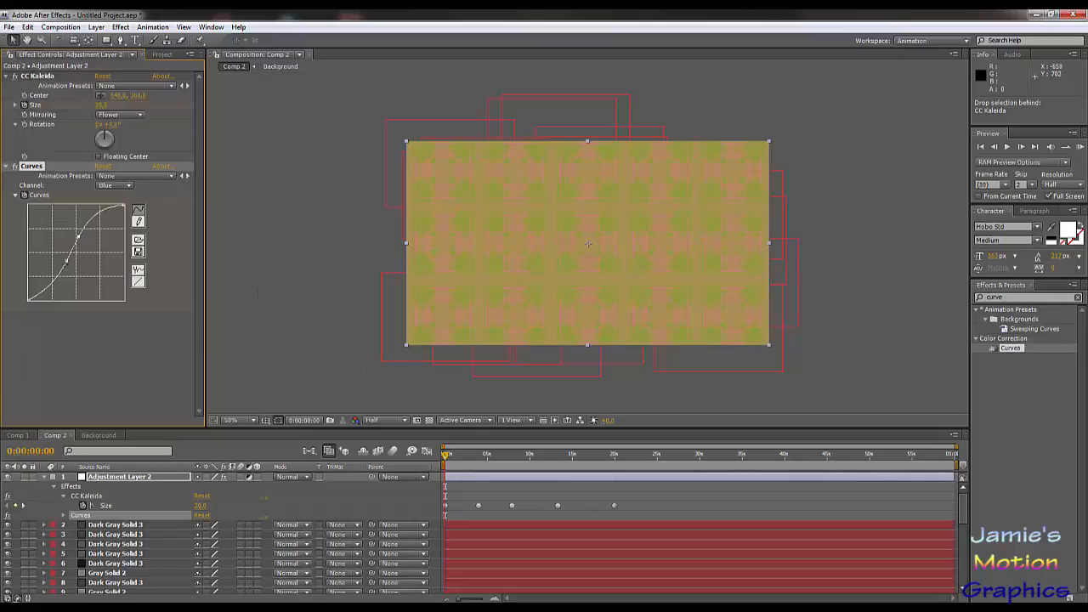
left_click_drag(67, 262, 55, 275)
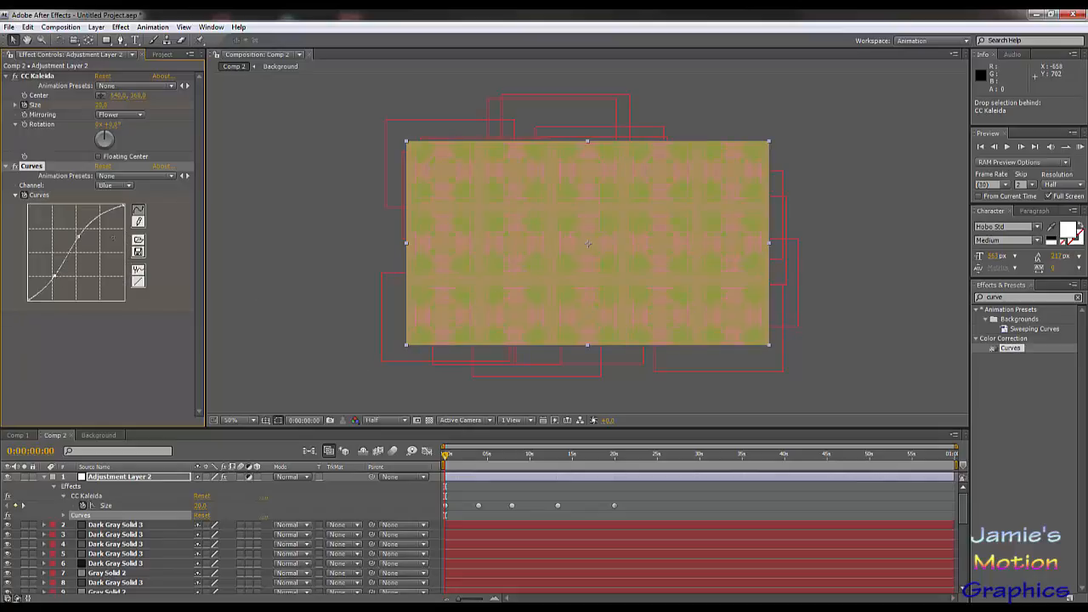
Step: Reduce the upward bow of the Red channel curve and darken the image by lowering the RGB curve's midtones
left_click(115, 185)
left_click(115, 158)
left_click_drag(59, 241, 70, 251)
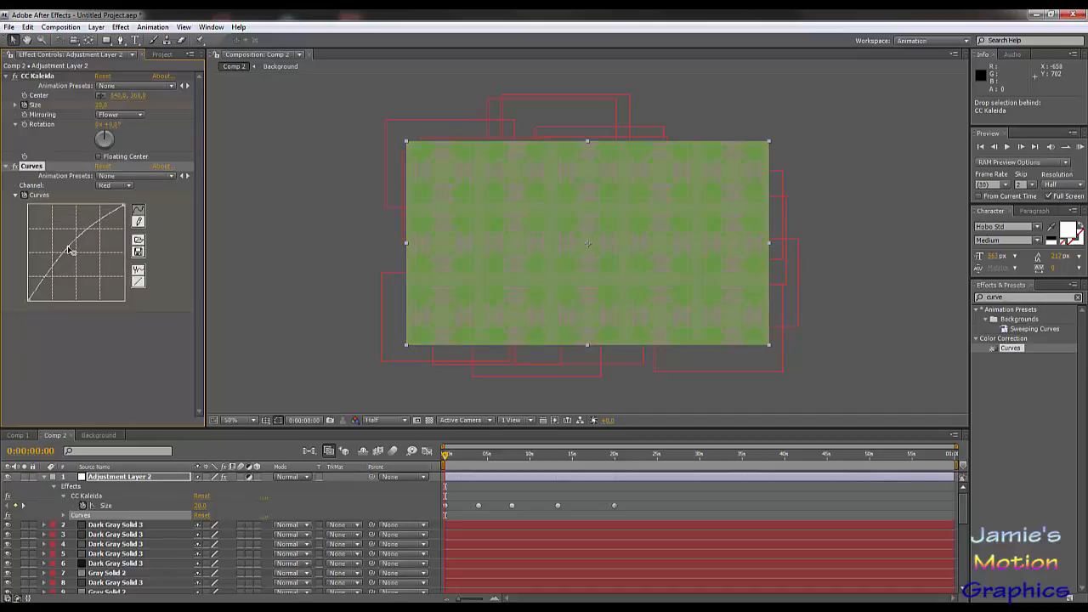
left_click(113, 186)
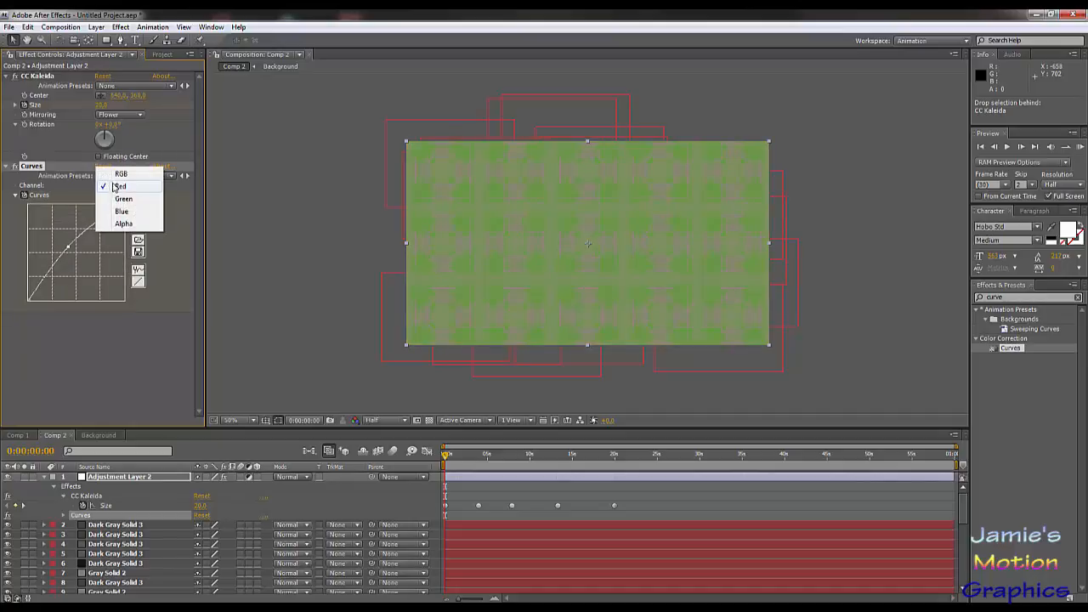
left_click(113, 171)
left_click_drag(81, 260, 86, 264)
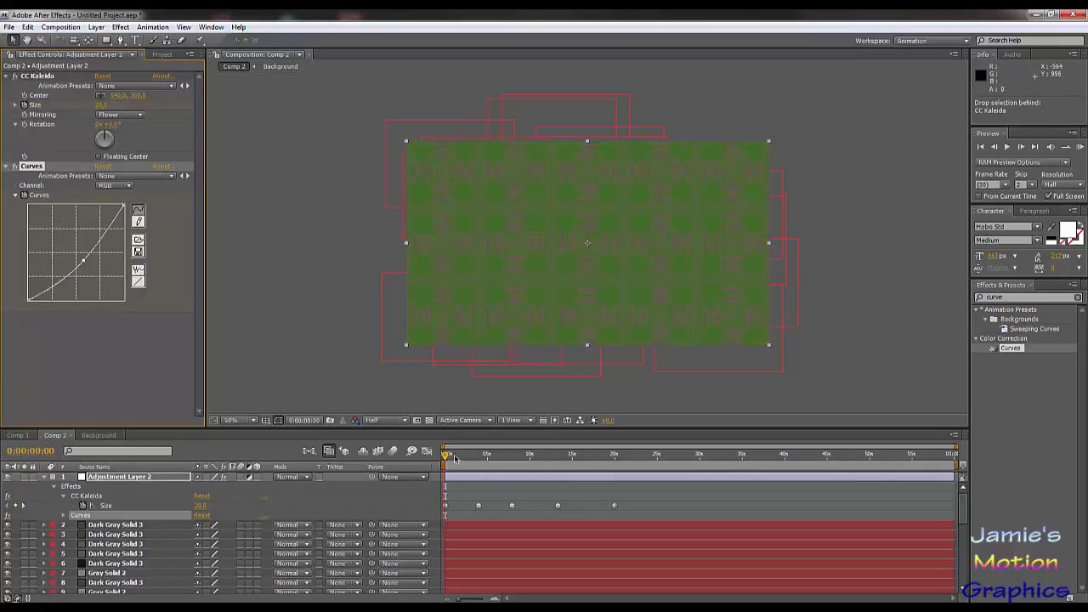
Step: Reveal the Curves keyframes, then at 0:00:21:23 reset the Curves effect and raise the RGB curve's midtones
key("u")
key("u")
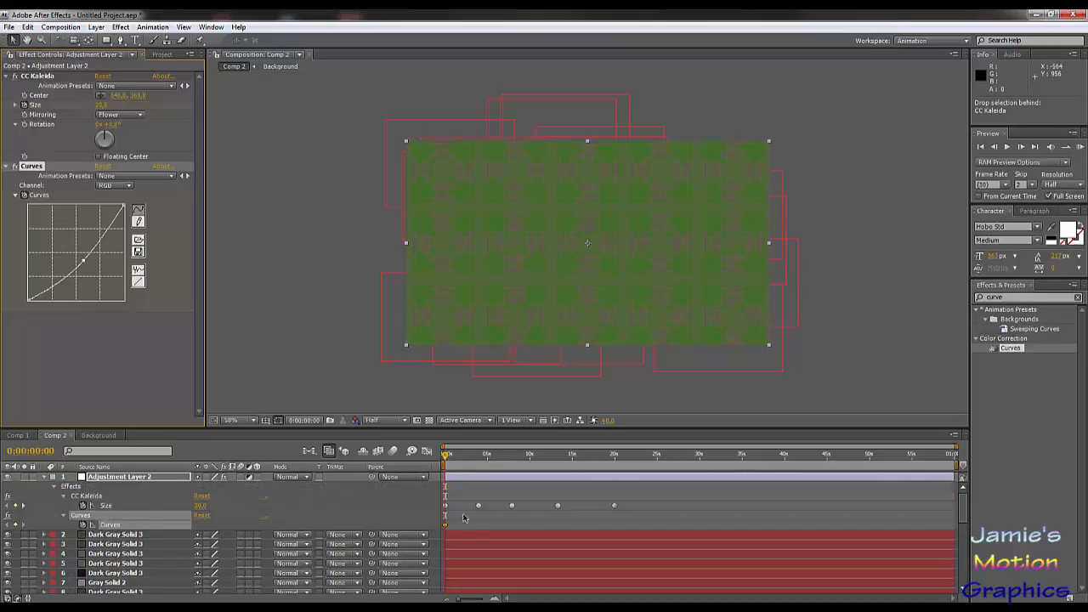
left_click_drag(468, 457, 630, 492)
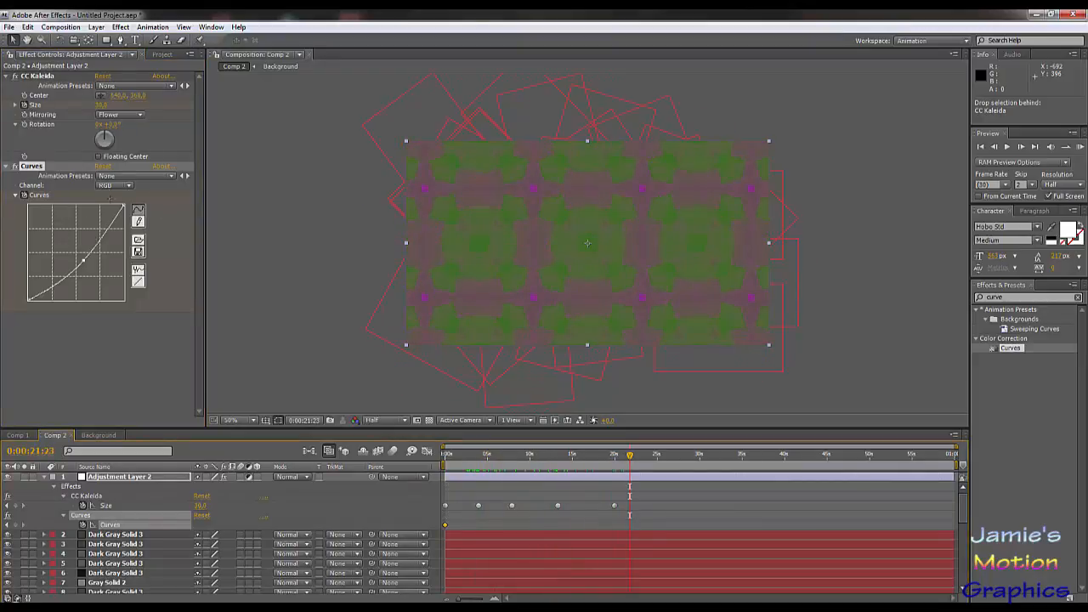
left_click(103, 166)
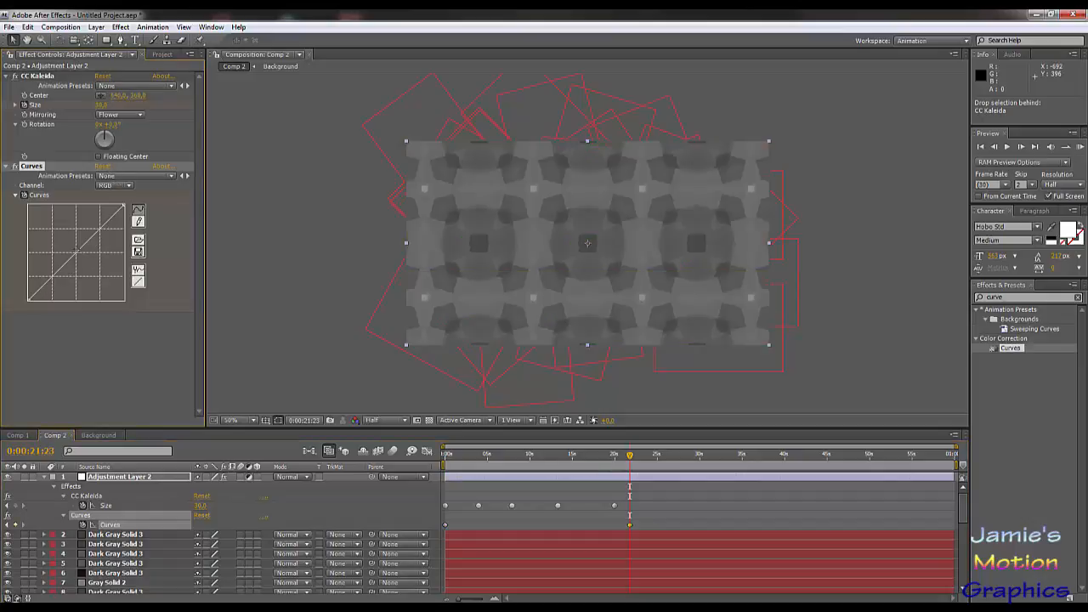
mouse_move(85, 242)
left_mouse_down()
mouse_move(67, 229)
mouse_move(71, 239)
left_mouse_up()
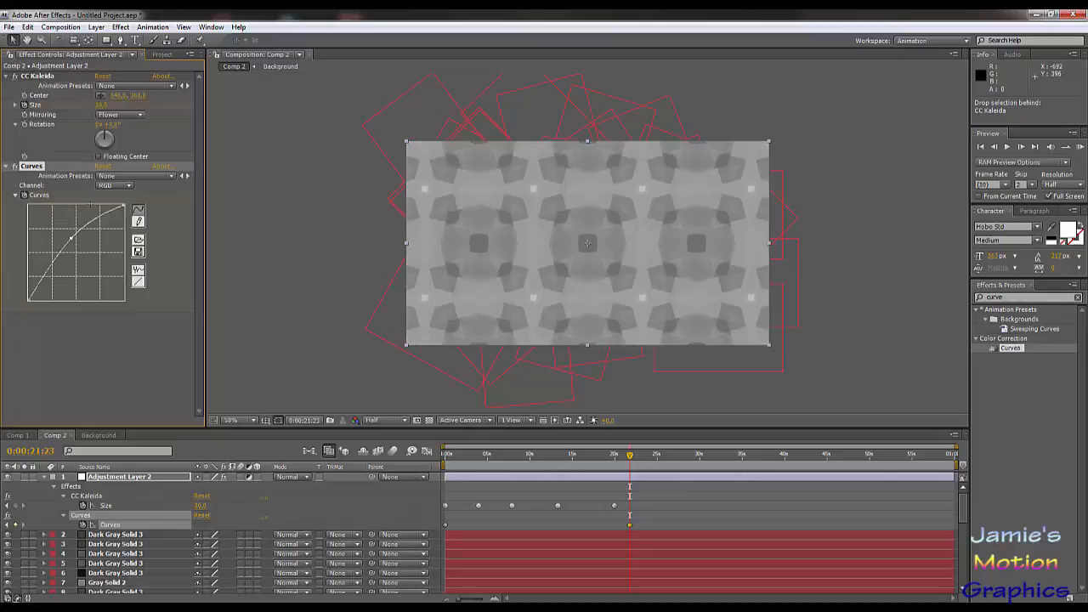
Step: At 0:00:21:23, pull the Red channel curve down and shape the Green channel into an S-curve
left_click(107, 186)
left_click(120, 200)
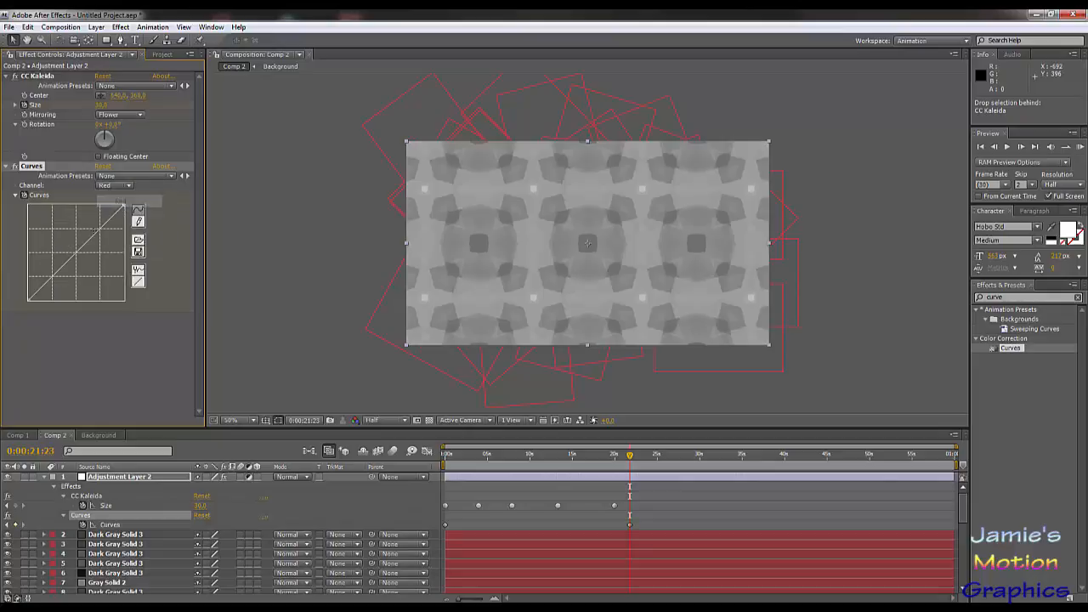
left_click_drag(92, 237, 97, 255)
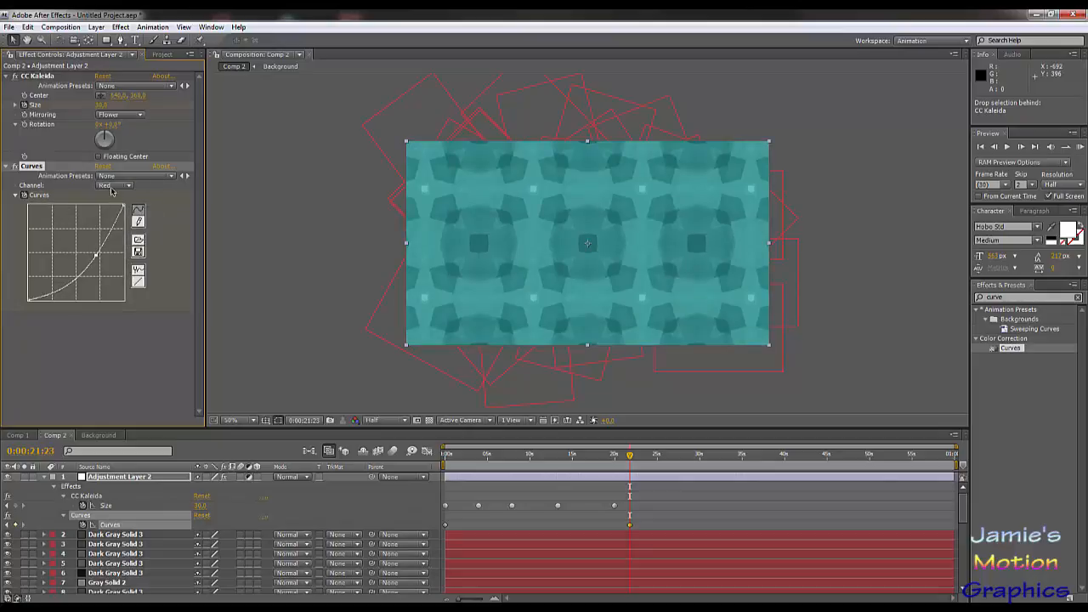
left_click(114, 185)
left_click(120, 198)
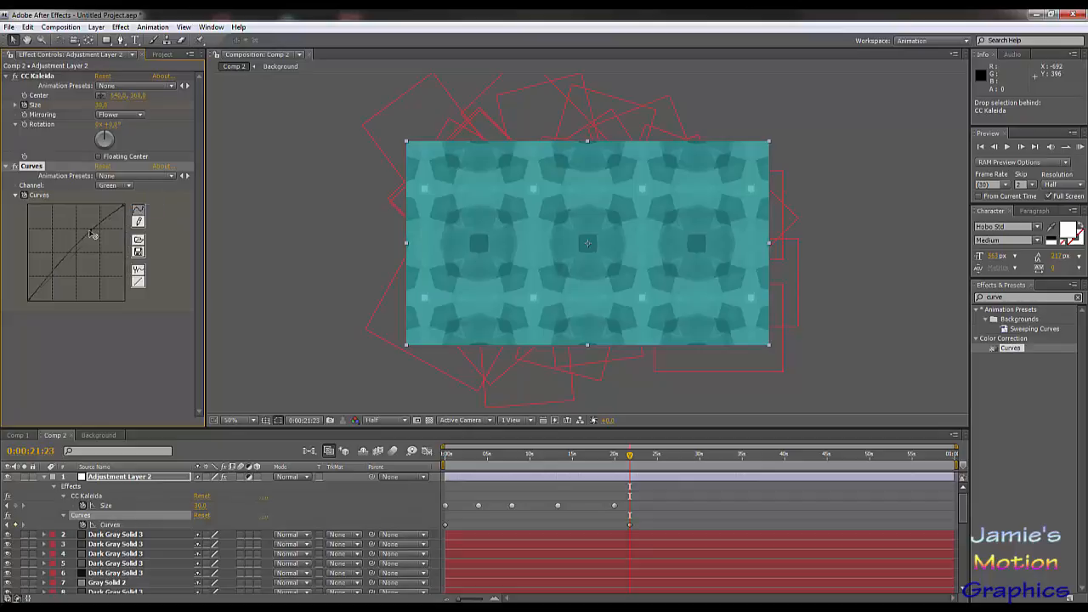
left_click_drag(85, 244, 66, 275)
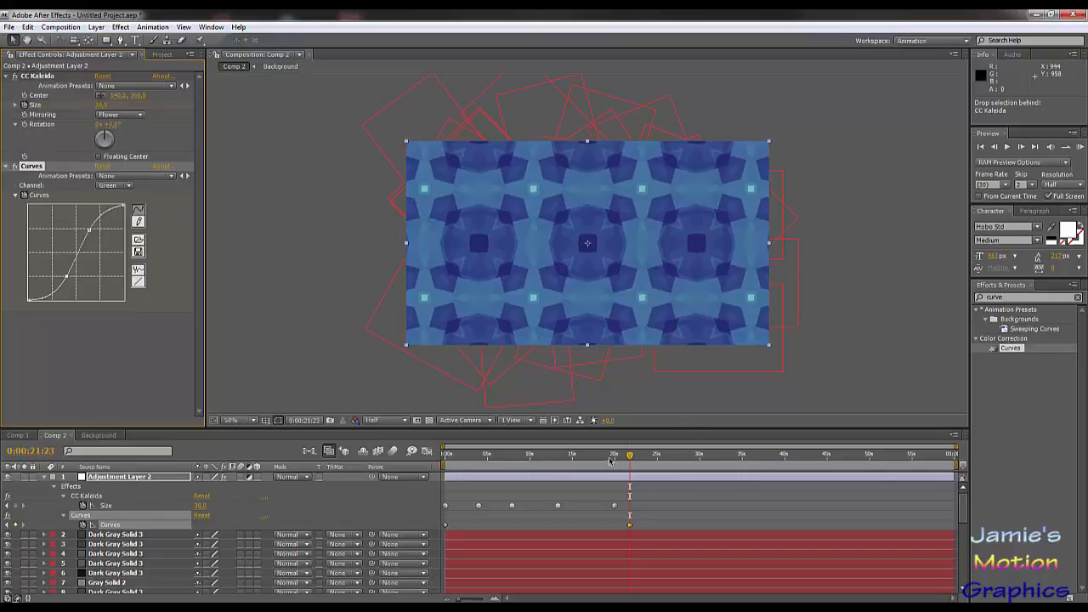
Step: At 0:00:23:03, shape the Blue channel into an S-curve with raised highlights and moderately lowered shadows
left_click_drag(609, 460, 640, 466)
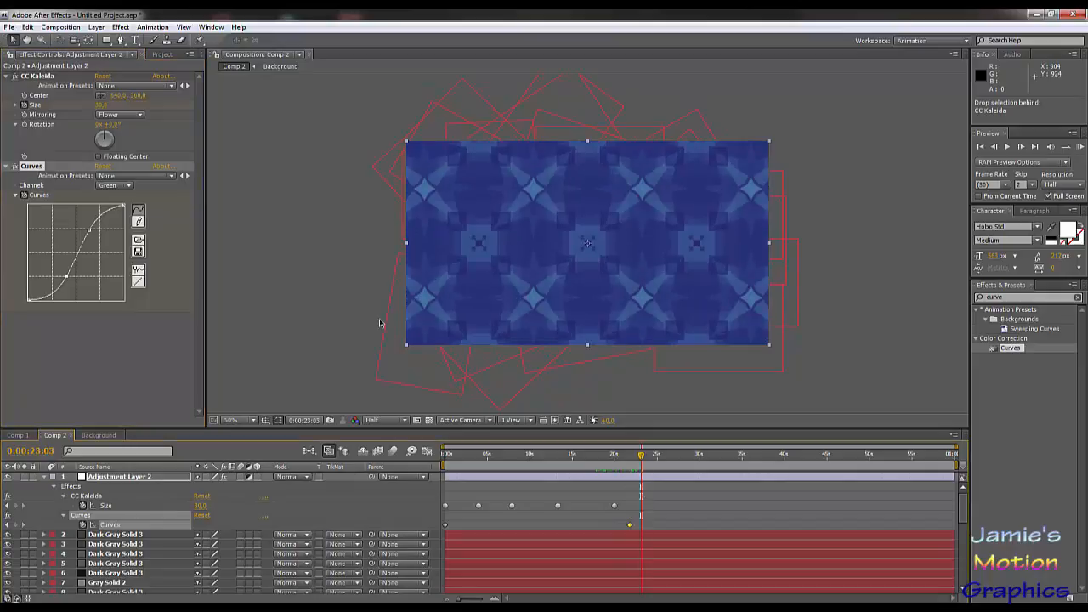
left_click(124, 186)
left_click(124, 197)
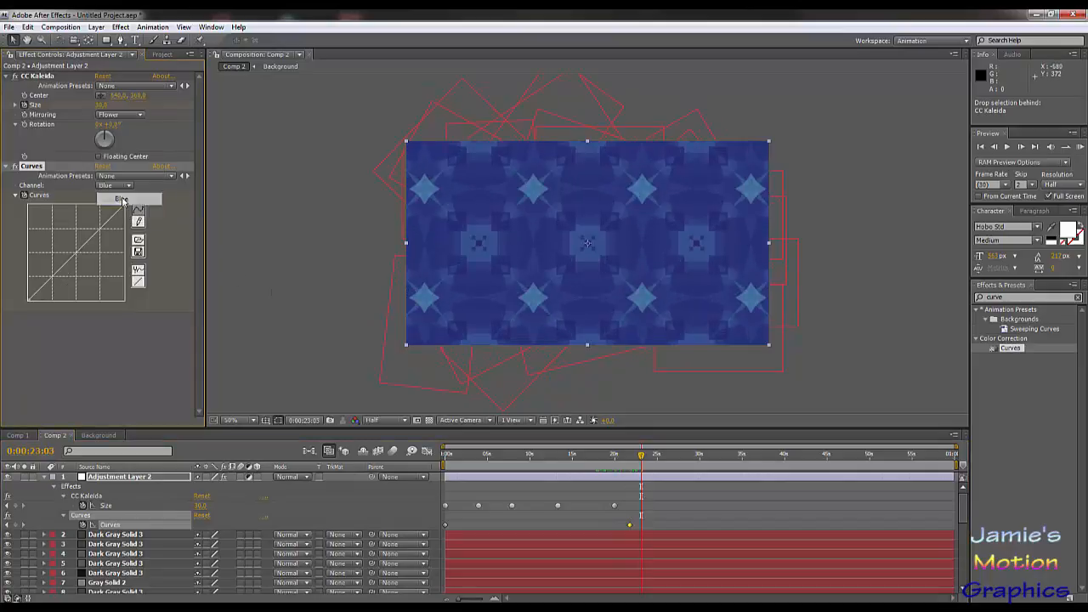
left_click_drag(91, 241, 88, 227)
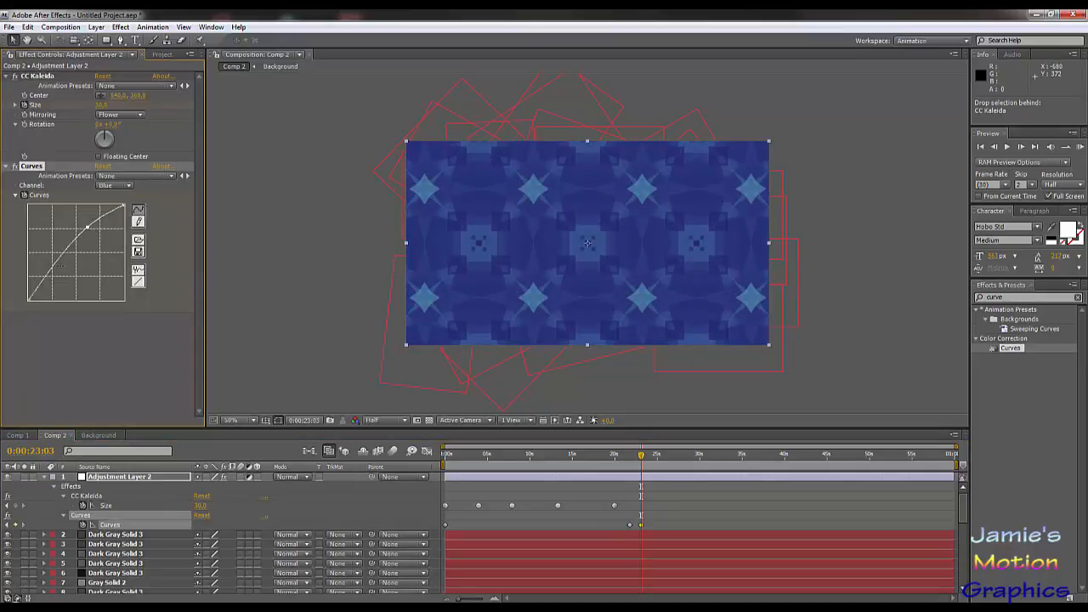
left_click_drag(51, 269, 70, 281)
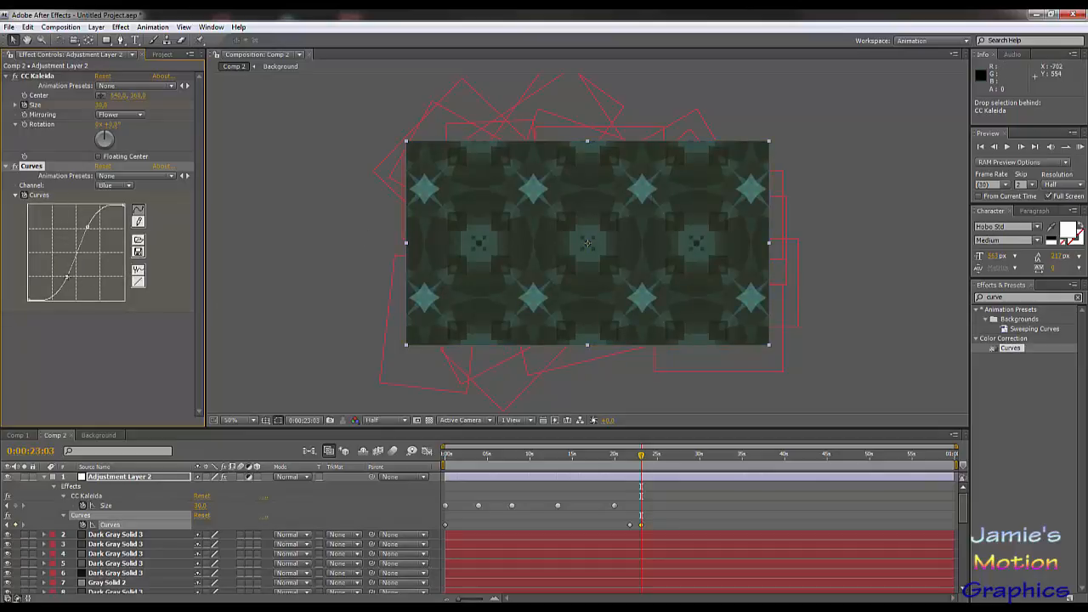
left_click_drag(67, 277, 65, 271)
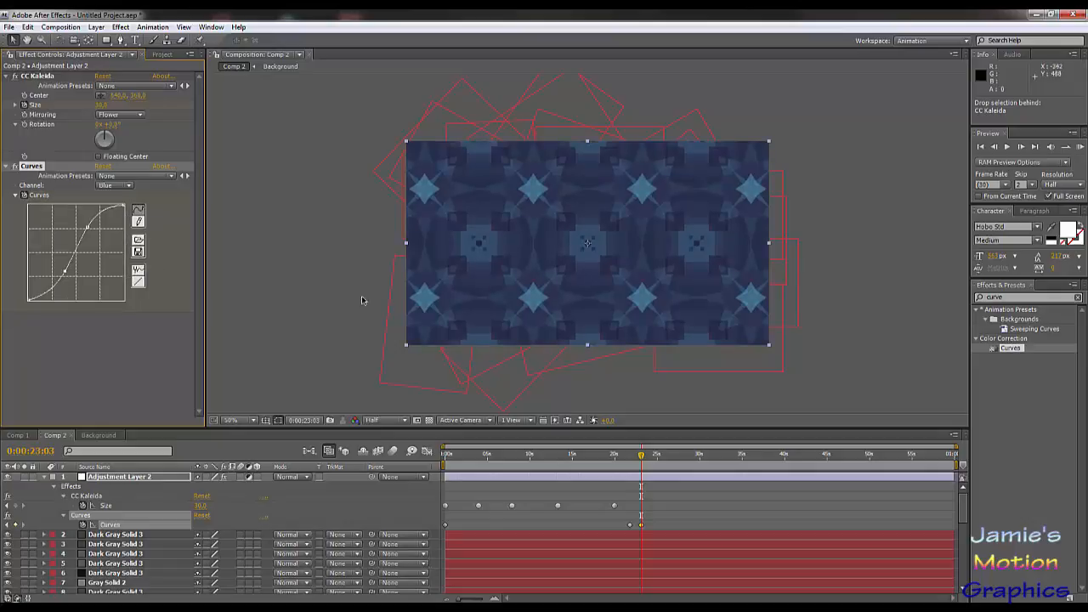
Step: Compare the colors around the last two Curves keyframes and delete the one at 0:00:21:23
mouse_move(626, 454)
left_mouse_down()
mouse_move(612, 454)
mouse_move(632, 466)
left_mouse_up()
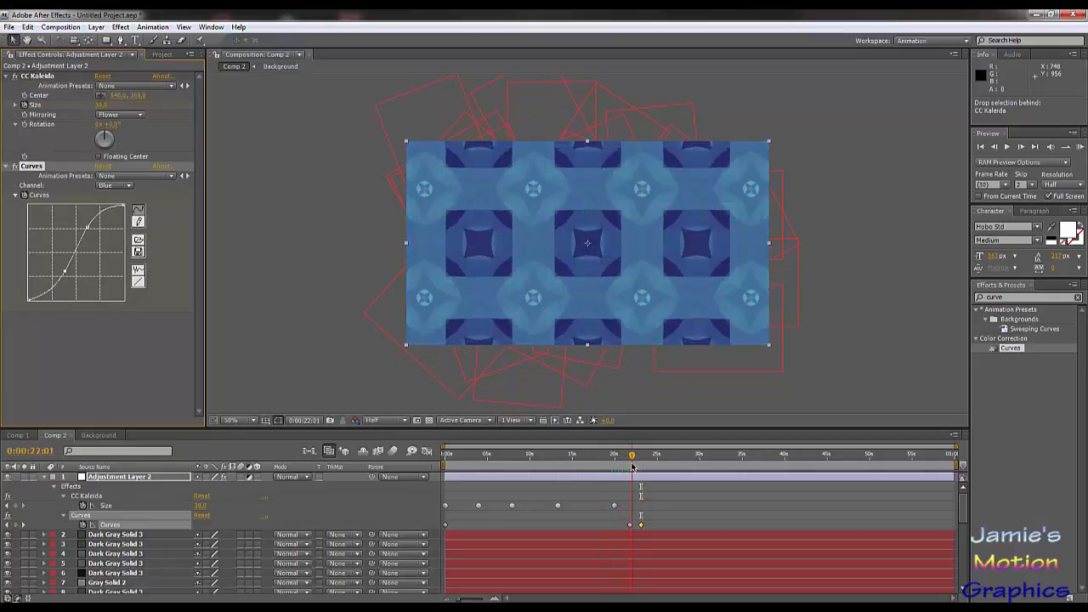
left_click(114, 186)
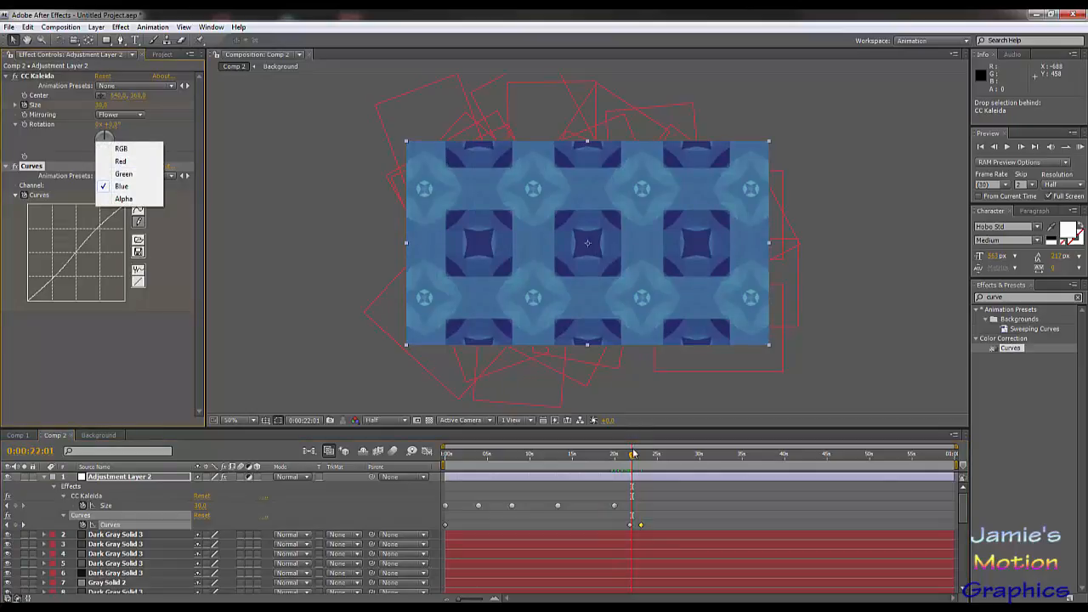
left_click_drag(631, 461, 642, 461)
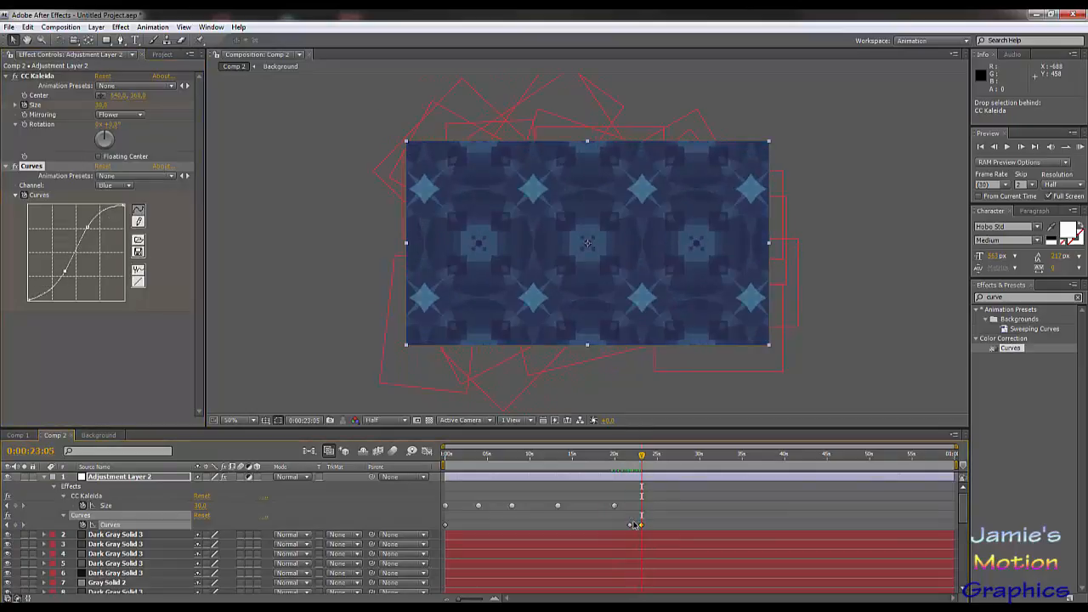
left_click(630, 526)
key("Delete")
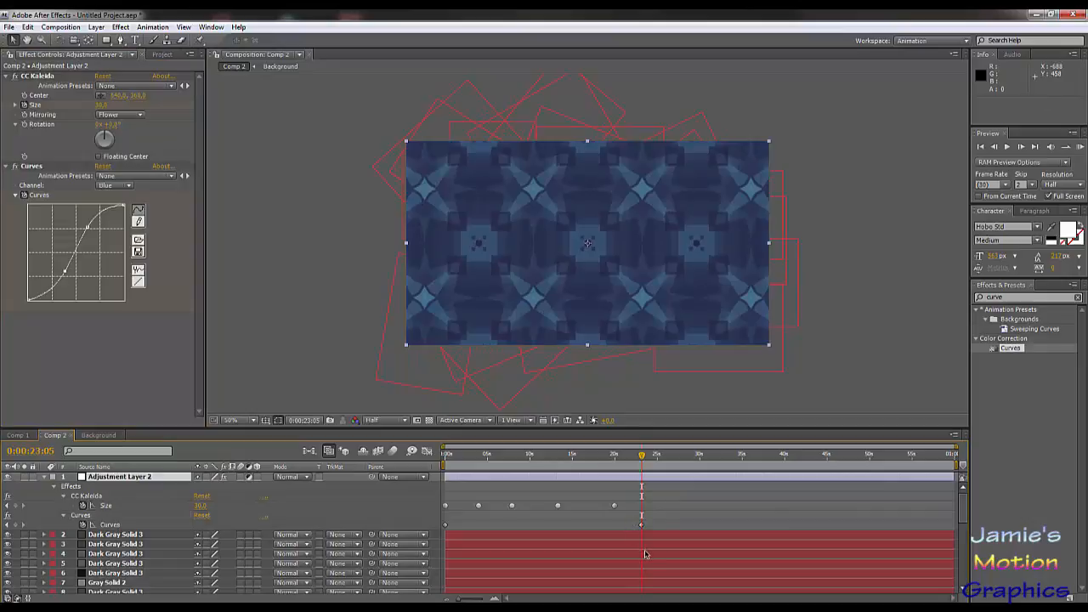
Step: At the 0:00:23:03 Curves keyframe, reshape the Red channel curve with slightly raised shadows, a nearly flat midtone section and lowered highlights
left_click(6, 525)
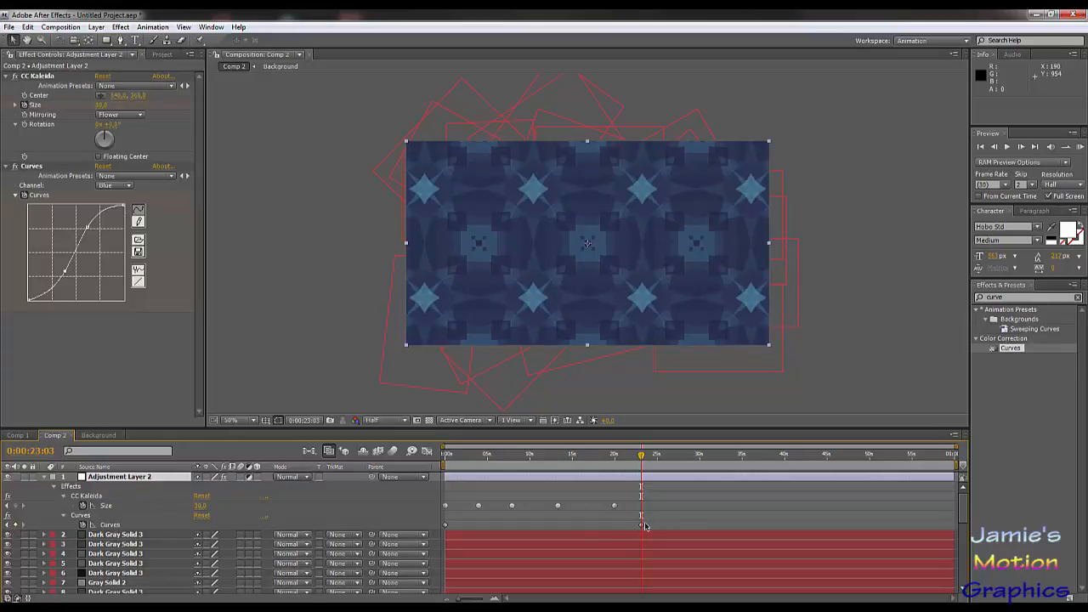
left_click(119, 185)
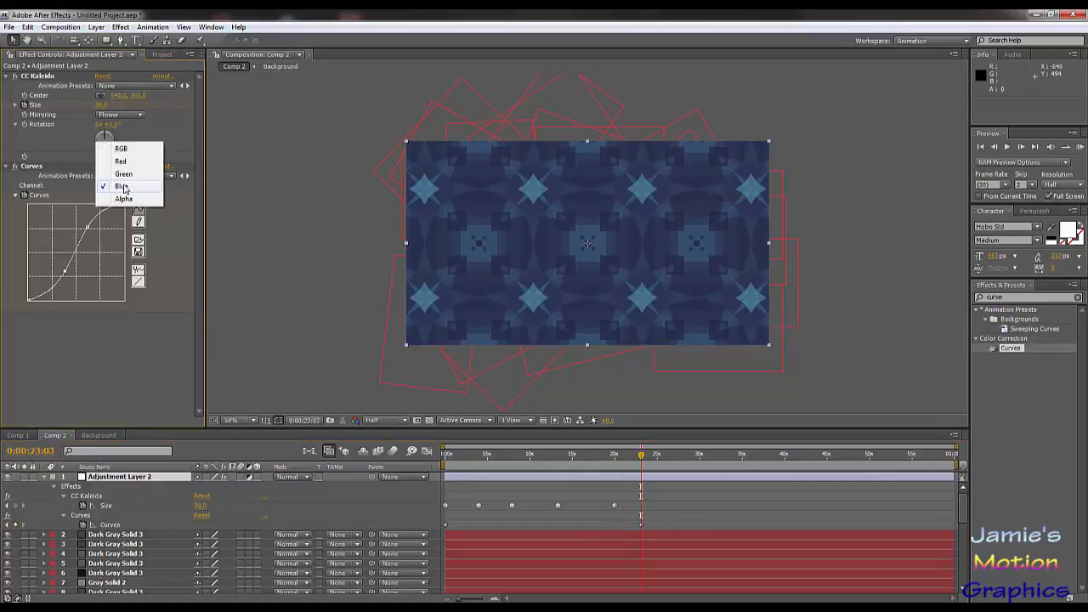
left_click(126, 177)
left_click(119, 185)
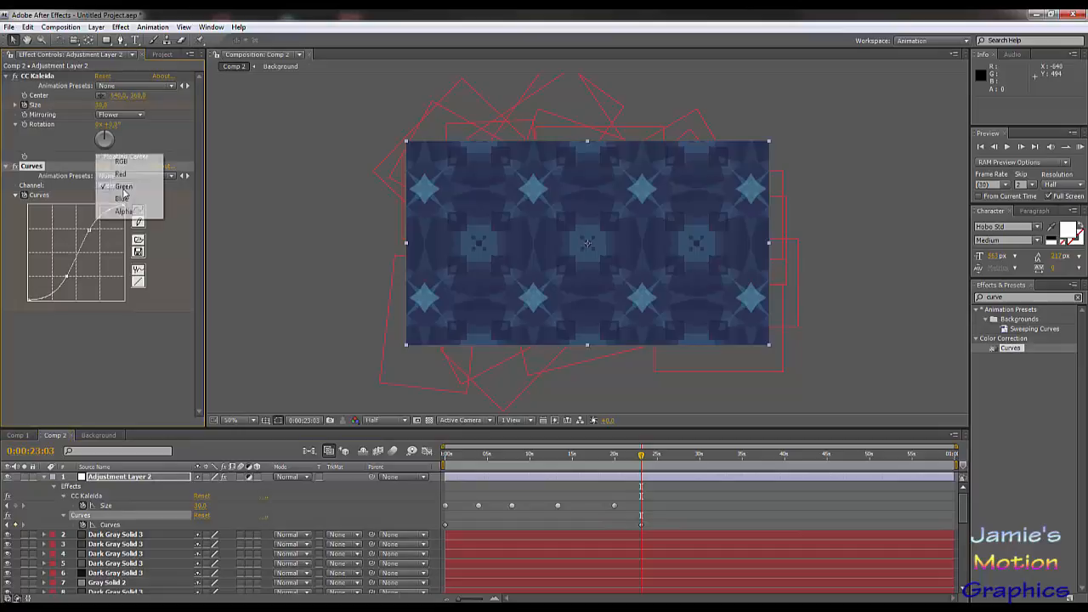
left_click(123, 170)
left_click_drag(96, 255, 96, 222)
left_click_drag(56, 271, 99, 289)
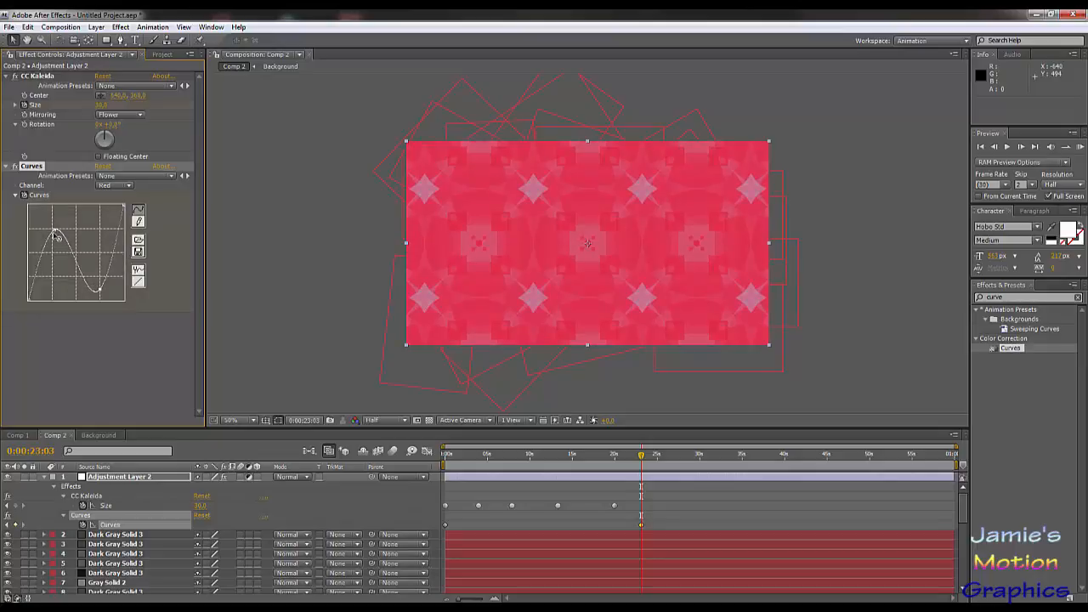
left_click_drag(56, 236, 55, 267)
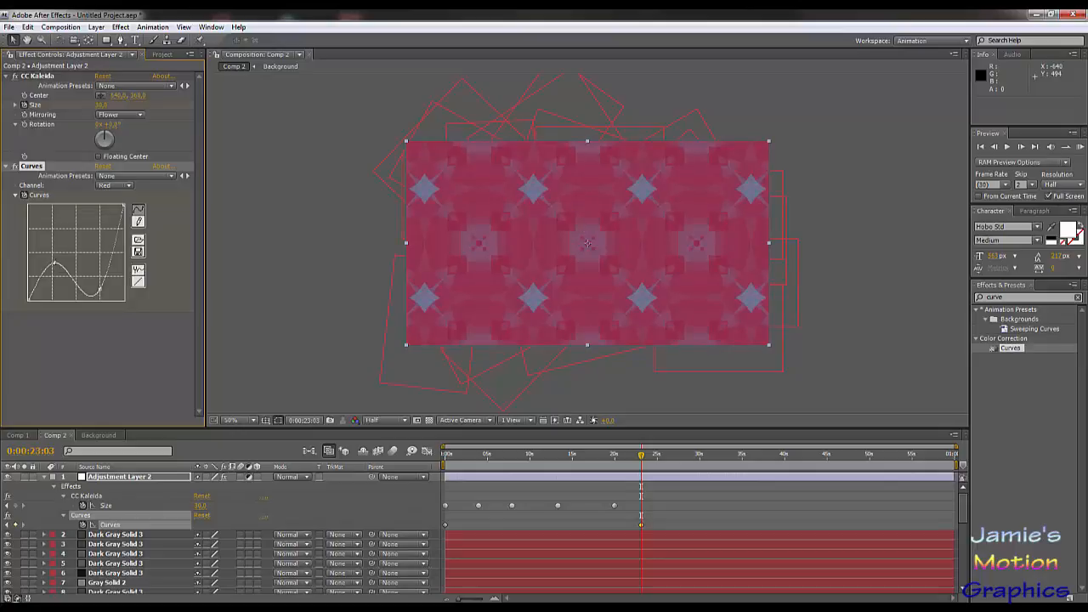
left_click_drag(54, 264, 52, 274)
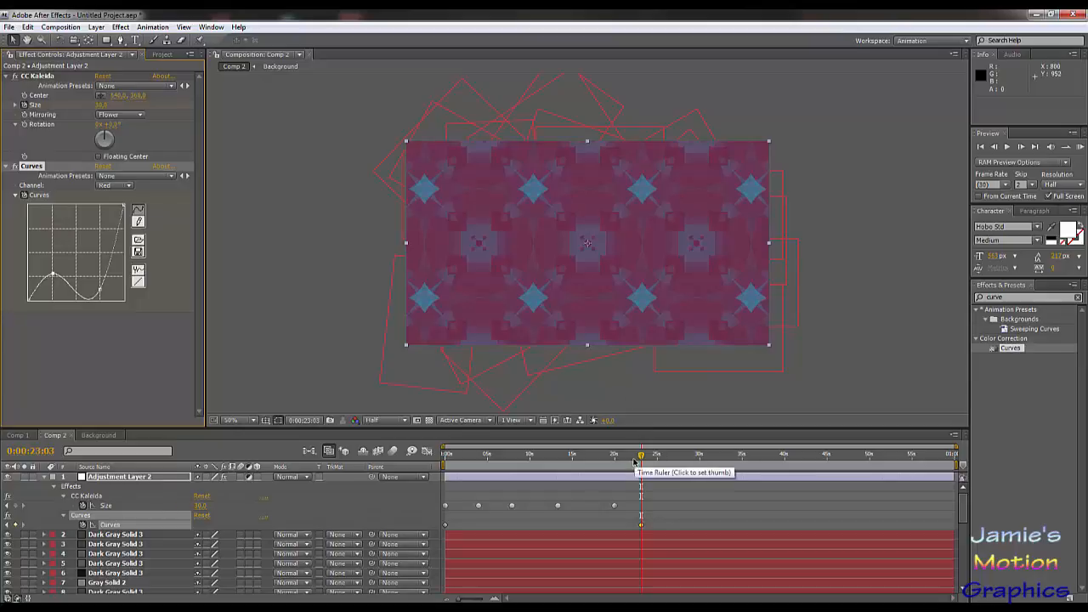
left_click_drag(633, 462, 641, 500)
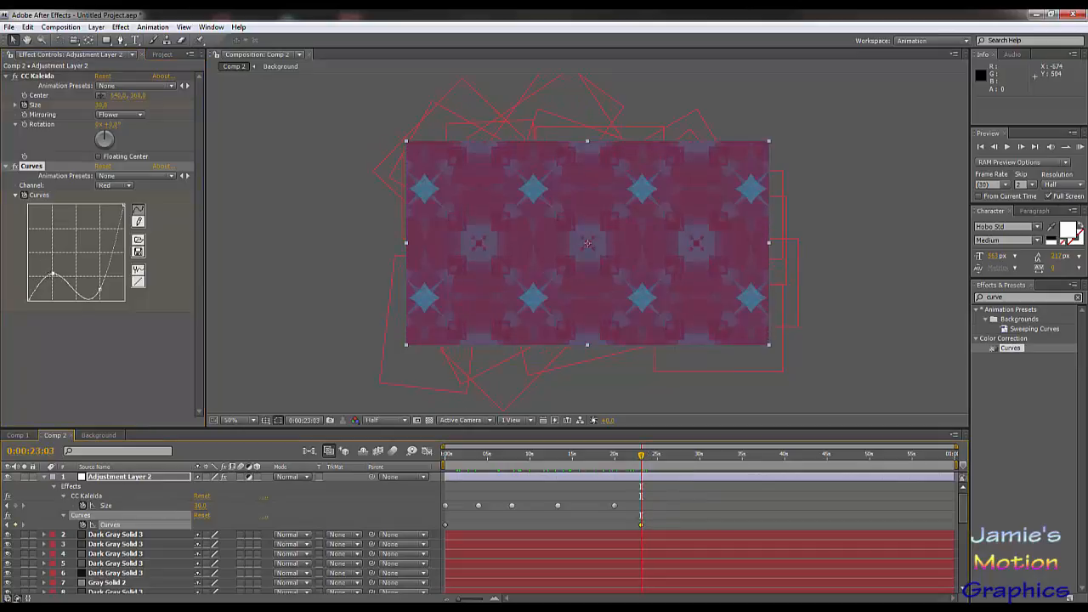
left_click_drag(99, 291, 96, 269)
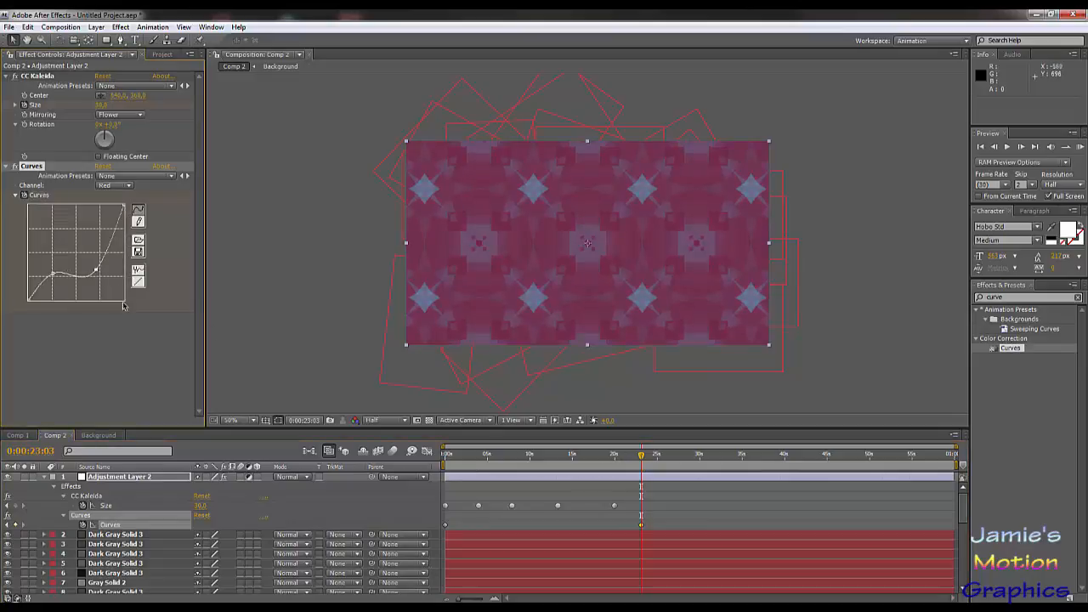
Step: At 0:00:23:03, reshape the Green channel curve with a lifted shadow hump, a dip below the midtones and steeply raised highlights
left_click(115, 185)
left_click(111, 200)
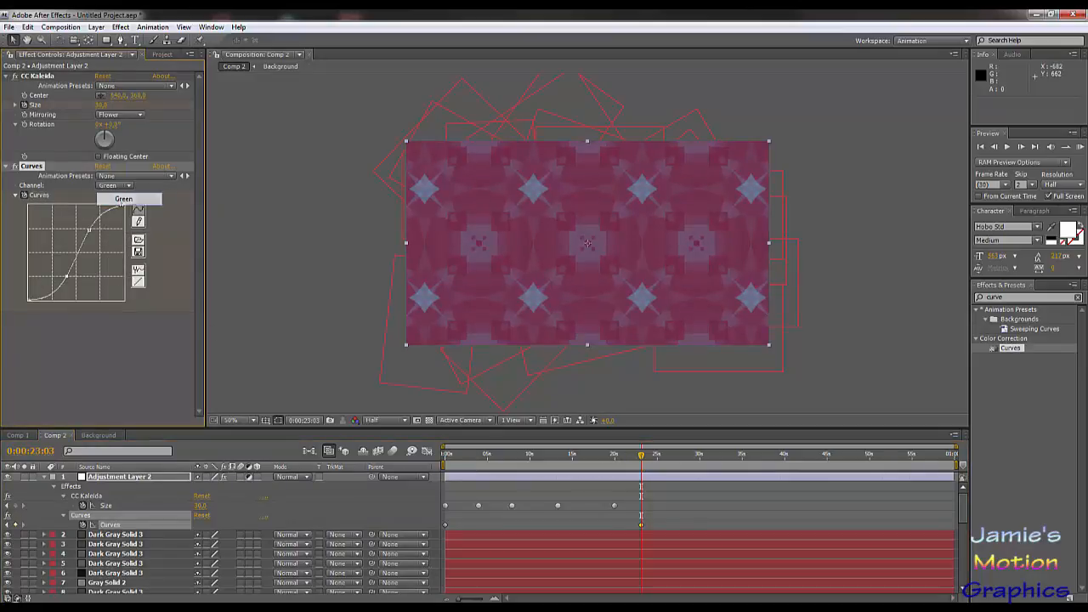
left_click_drag(88, 229, 96, 242)
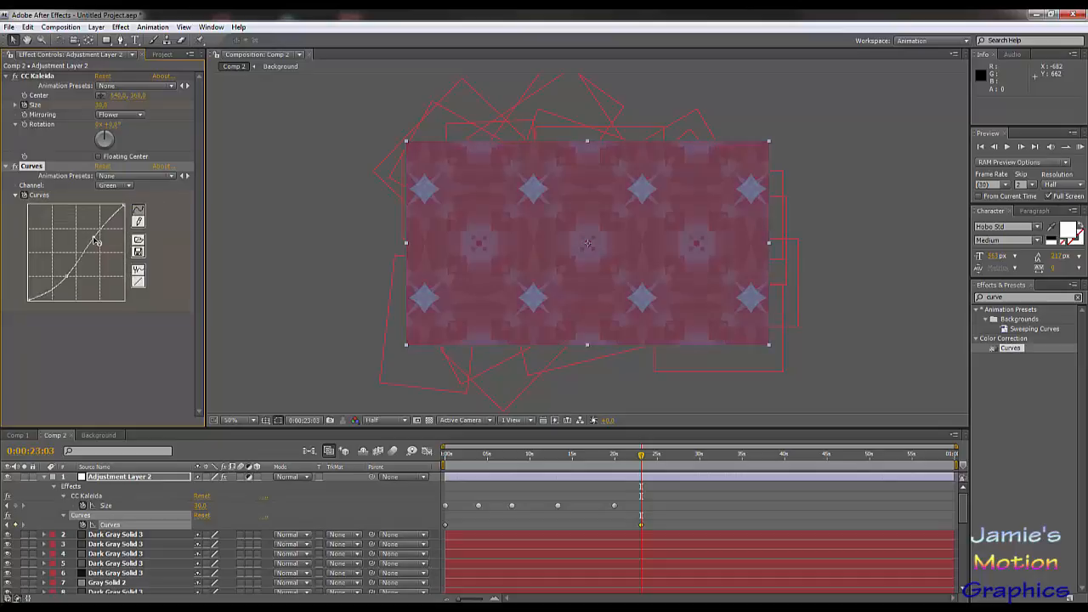
left_click_drag(67, 275, 56, 266)
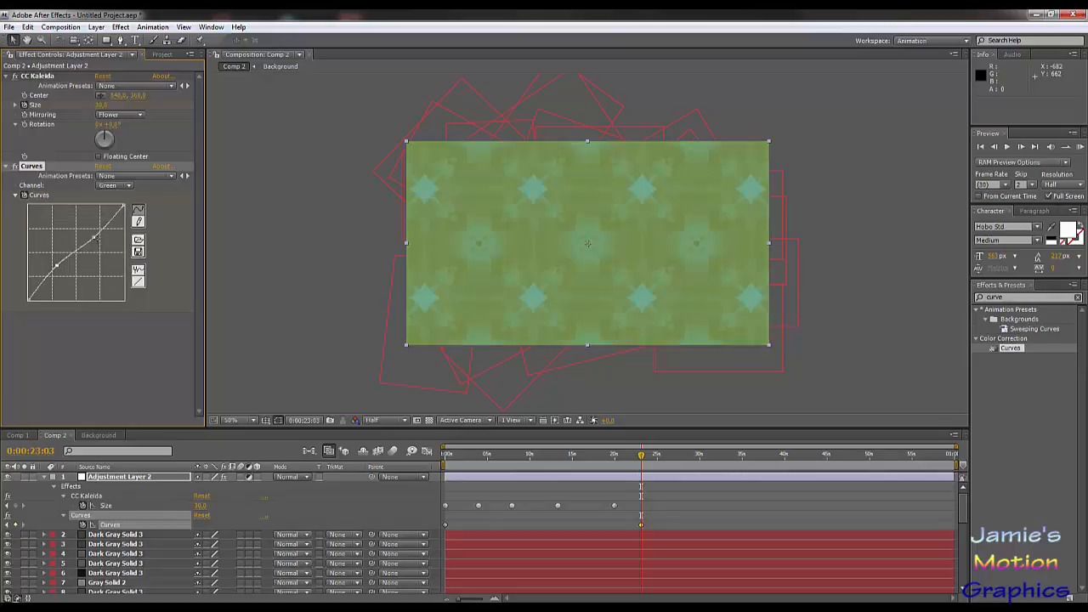
mouse_move(93, 238)
left_mouse_down()
mouse_move(103, 256)
mouse_move(86, 228)
left_mouse_up()
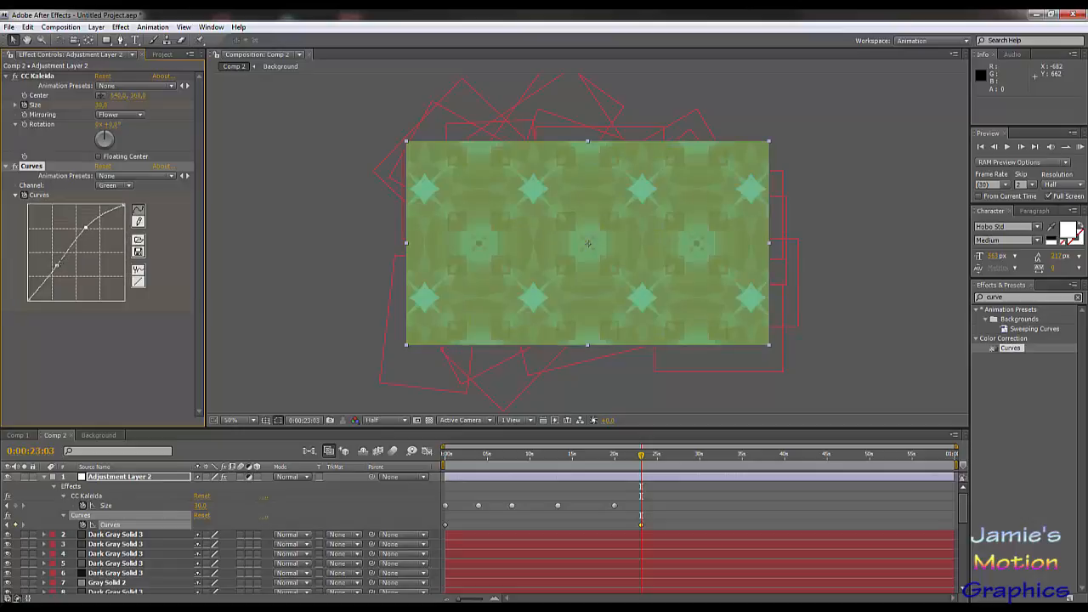
left_click_drag(56, 266, 62, 279)
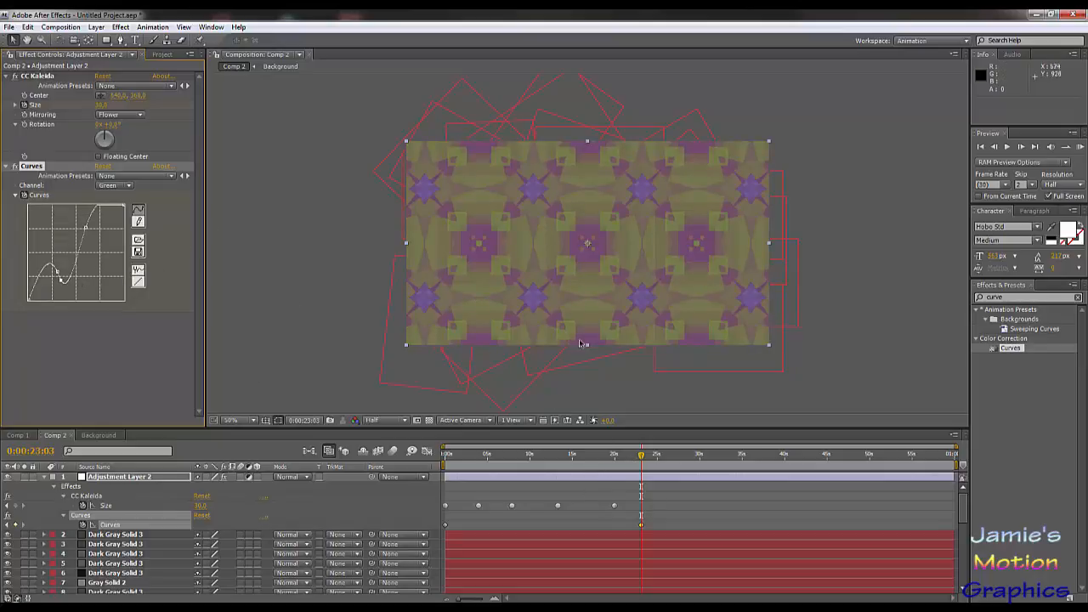
Step: At 0:00:17:25, reset the Curves effect and shape the Red channel with lowered shadows, a midtone peak and a deep highlight dip
left_click_drag(626, 459, 595, 459)
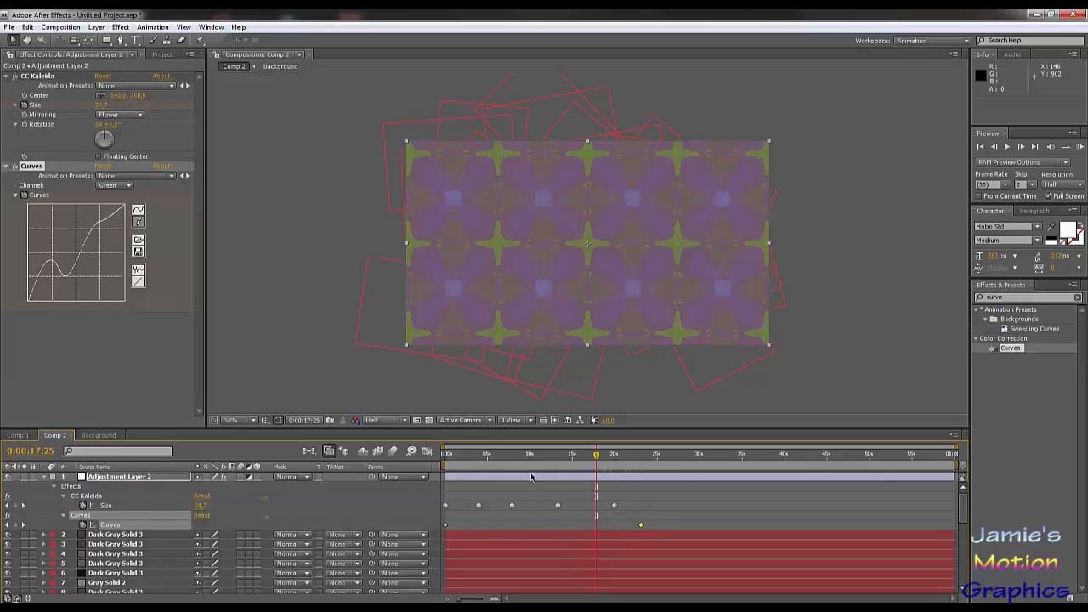
left_click(101, 166)
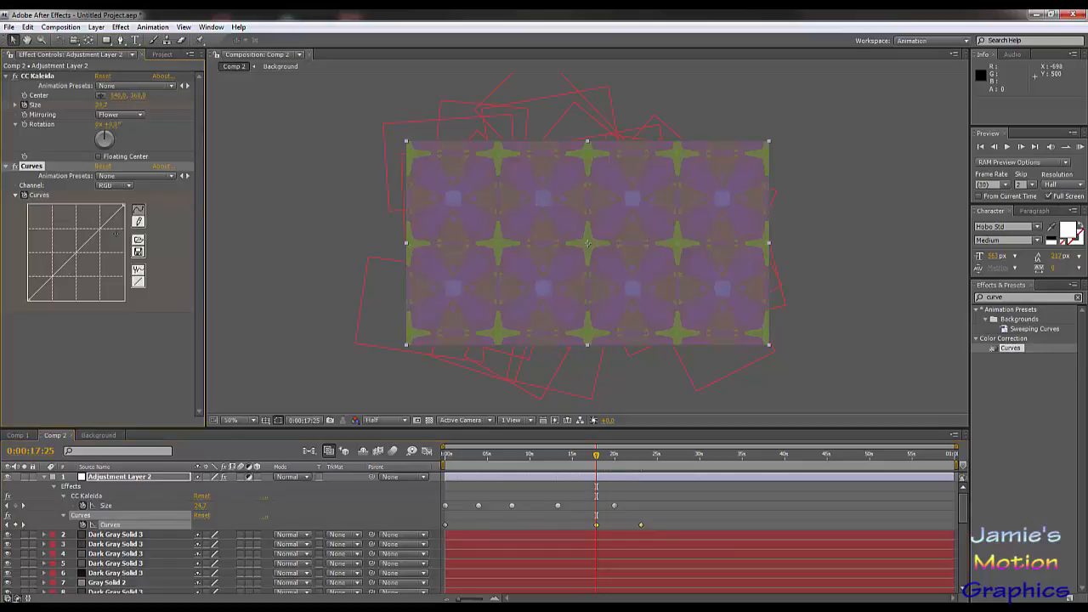
left_click(110, 186)
left_click(119, 200)
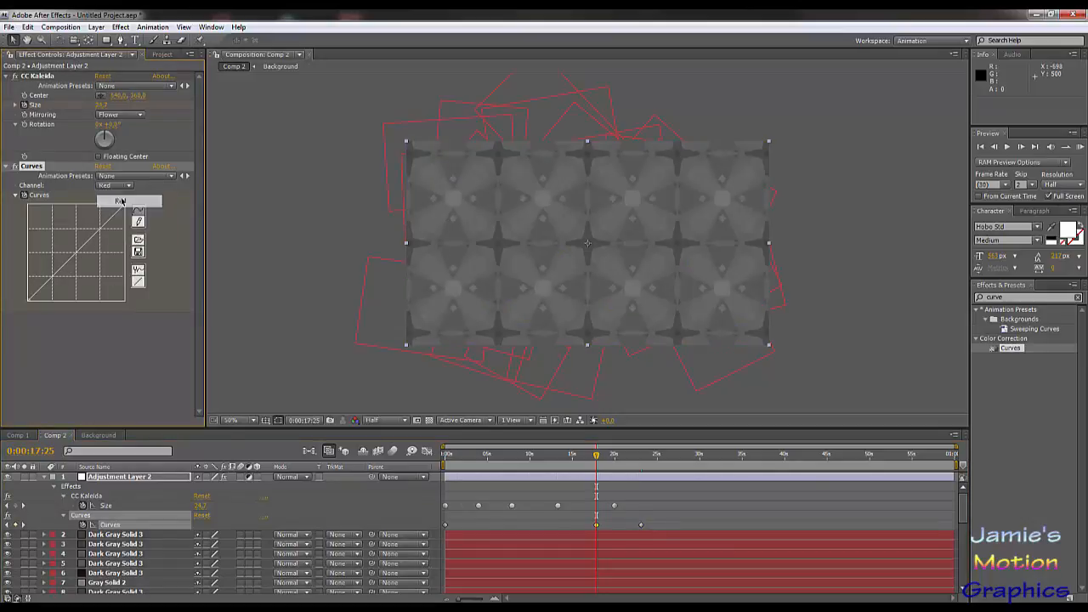
left_click_drag(90, 241, 77, 231)
left_click_drag(62, 270, 58, 270)
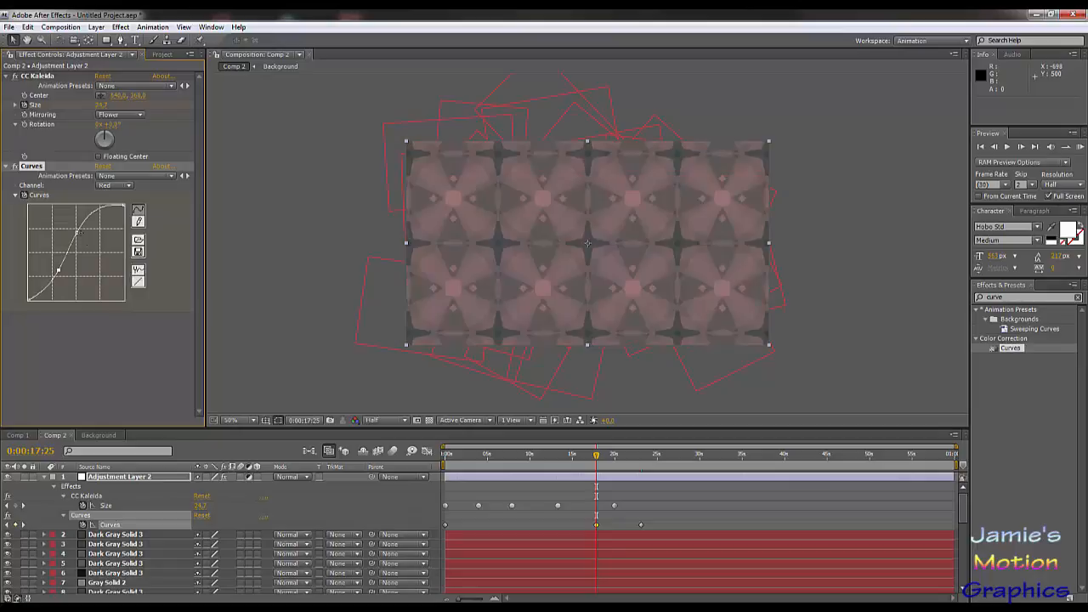
left_click_drag(101, 212, 99, 271)
left_click_drag(76, 233, 61, 275)
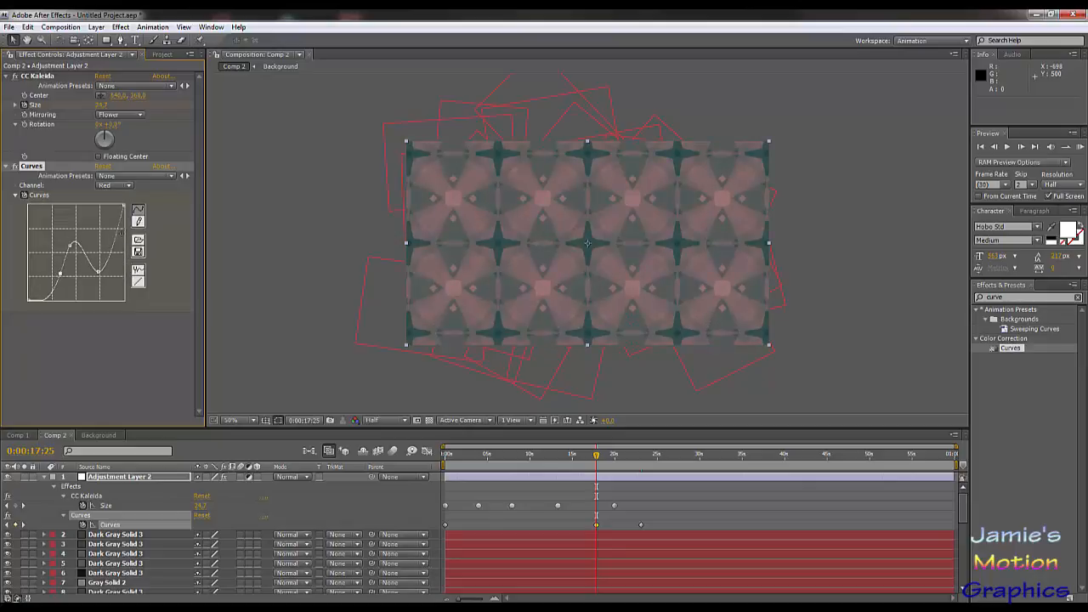
Step: At 0:00:17:25, shape the Green channel curve with raised deep shadows, a slight dip before the midtones and raised highlights
left_click(116, 185)
left_click(124, 199)
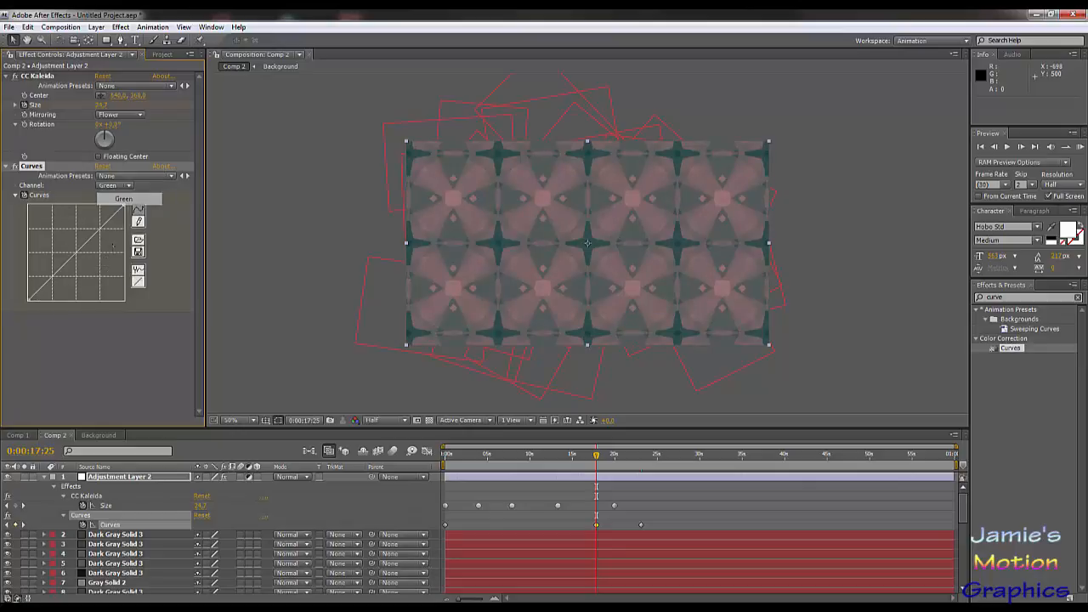
left_click_drag(92, 240, 63, 269)
mouse_move(75, 227)
left_mouse_down()
mouse_move(86, 243)
mouse_move(84, 233)
left_mouse_up()
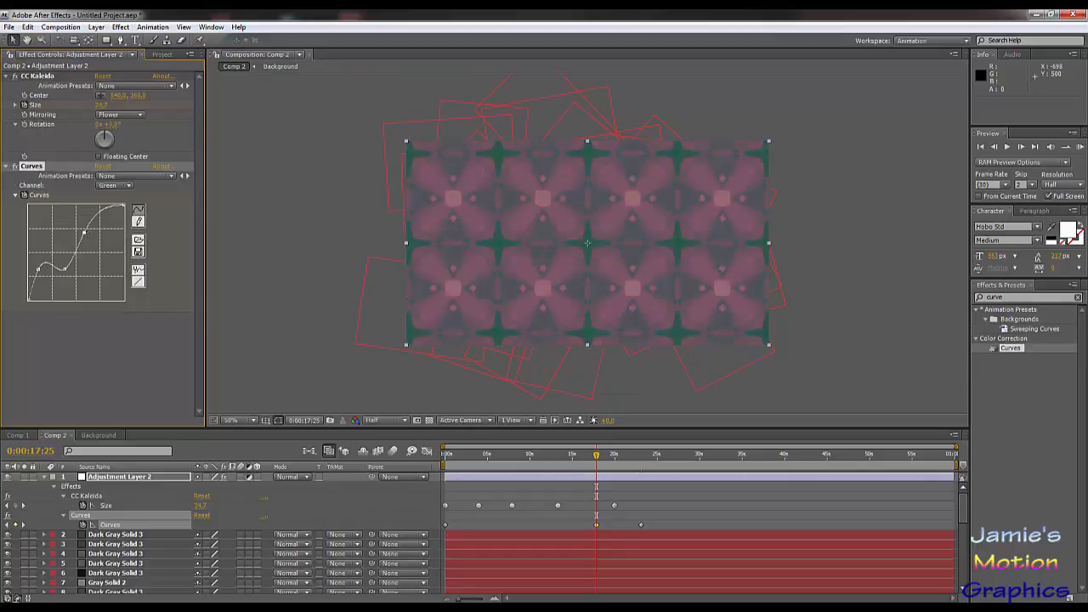
mouse_move(65, 270)
left_mouse_down()
mouse_move(74, 274)
mouse_move(65, 267)
left_mouse_up()
Step: At 0:00:17:25, pull the Blue channel curve strongly down through the shadows and midtones
left_click(104, 184)
left_click(123, 201)
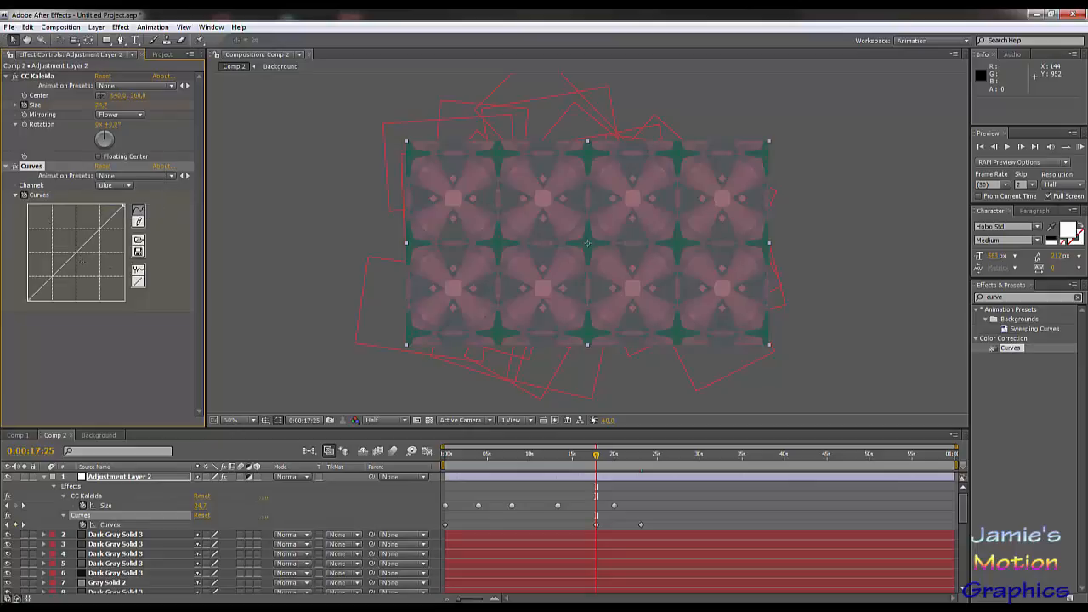
left_click_drag(76, 252, 98, 272)
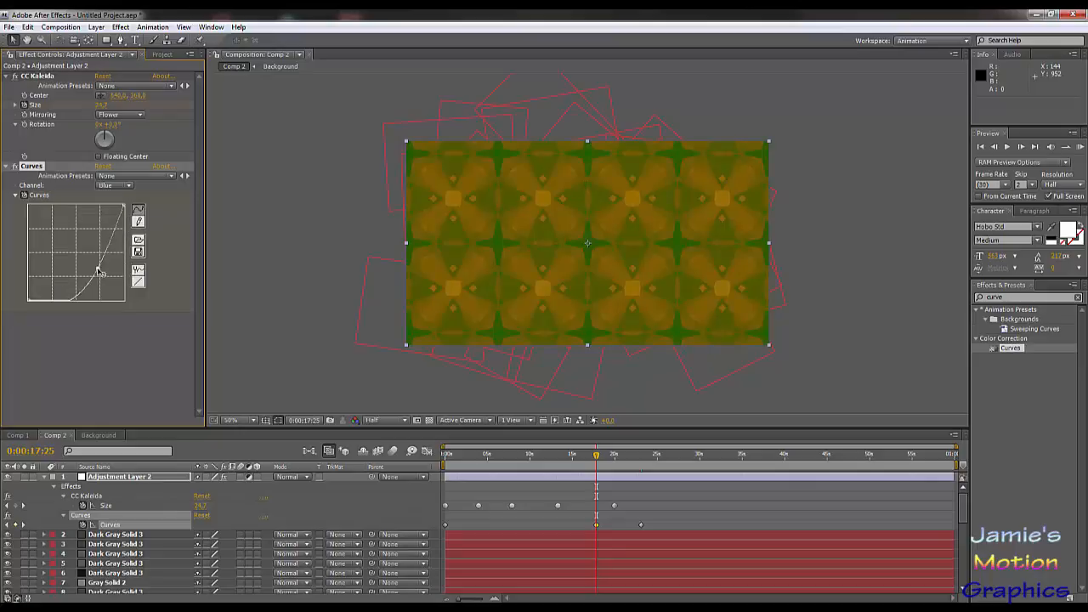
Step: At 0:00:11:10, reset the Curves effect and shape the Red channel with raised shadows and strongly lowered highlights
left_click_drag(583, 462, 541, 461)
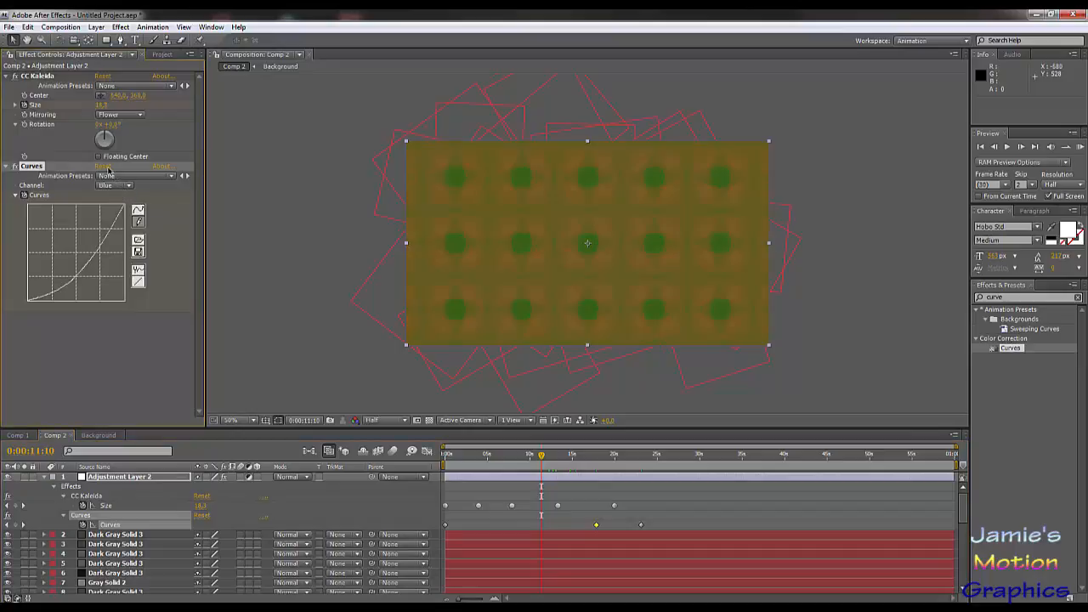
left_click(104, 166)
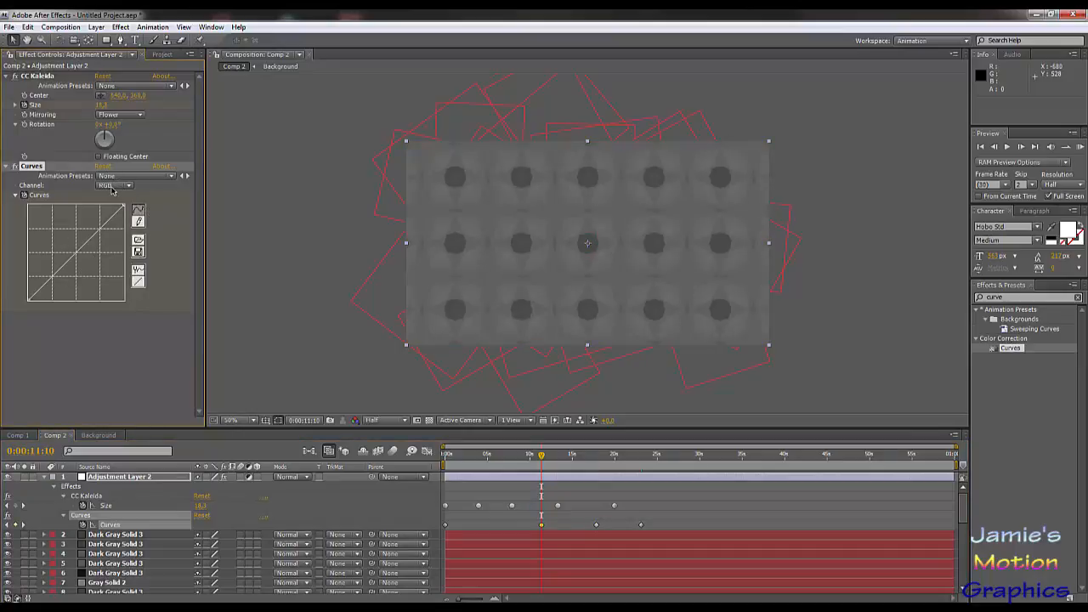
left_click(111, 185)
left_click(111, 198)
left_click_drag(78, 251, 98, 283)
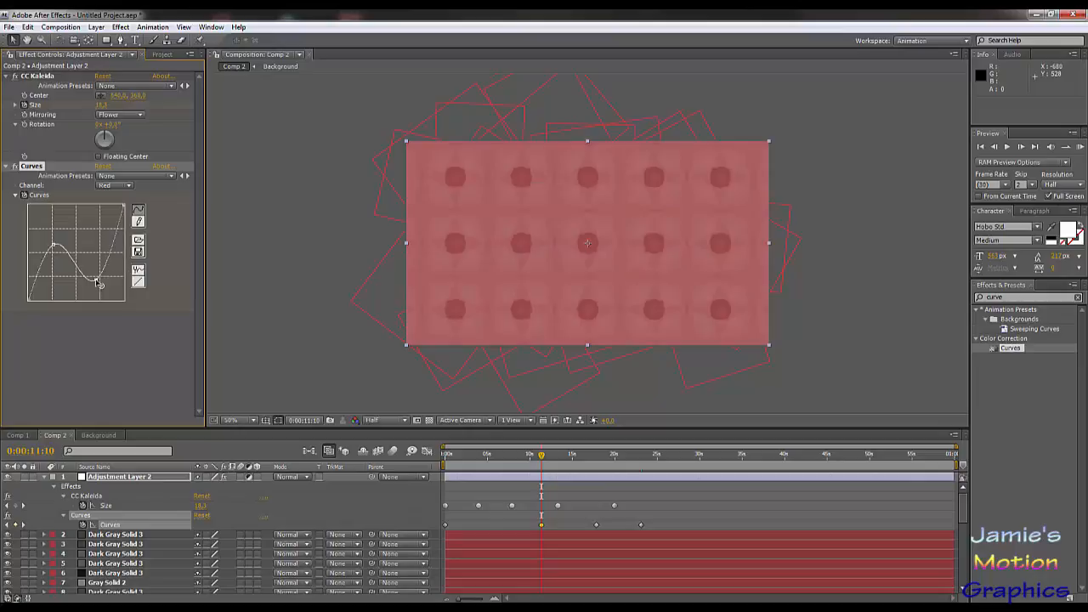
Step: At 0:00:11:10, pull the Green channel curve down through shadows and midtones, and lower the Blue channel curve's highlights
left_click(114, 186)
left_click(114, 198)
left_click_drag(98, 229, 98, 252)
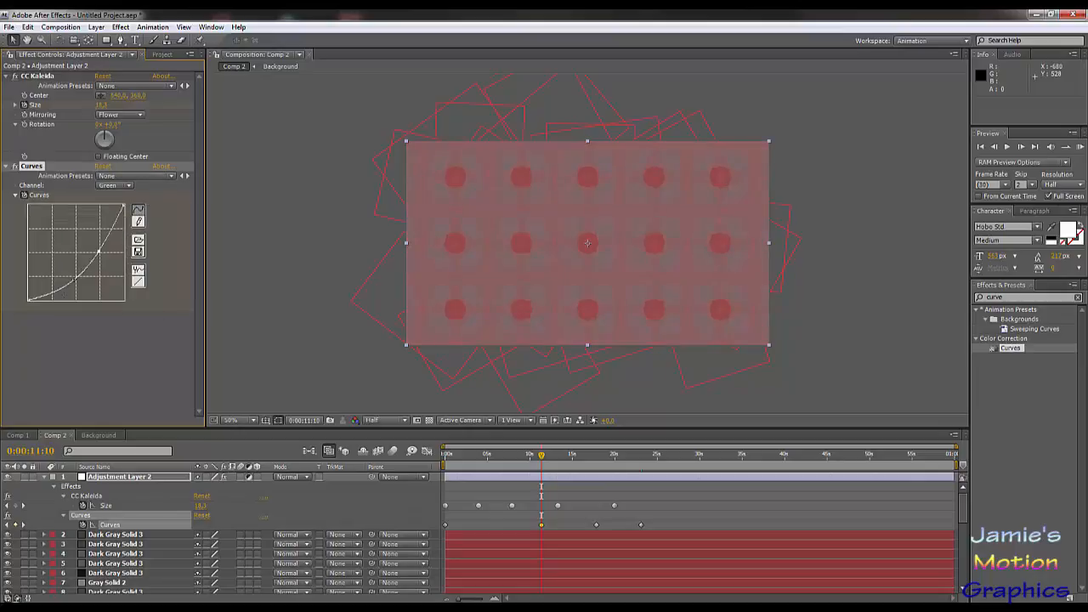
left_click_drag(59, 288, 59, 284)
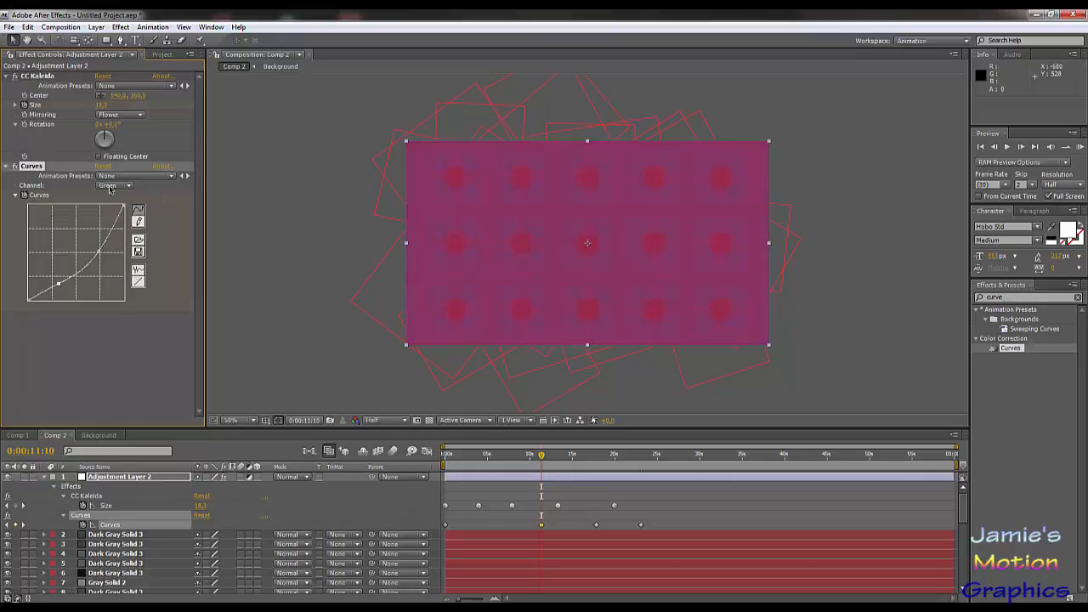
left_click_drag(58, 283, 64, 293)
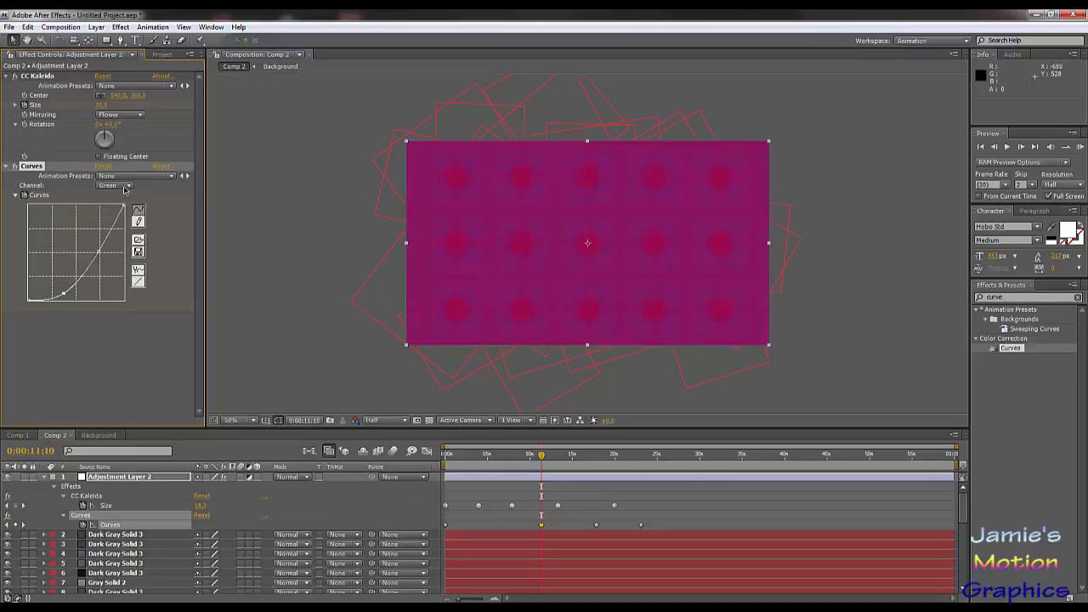
left_click(125, 187)
left_click(124, 196)
left_click_drag(80, 250, 104, 256)
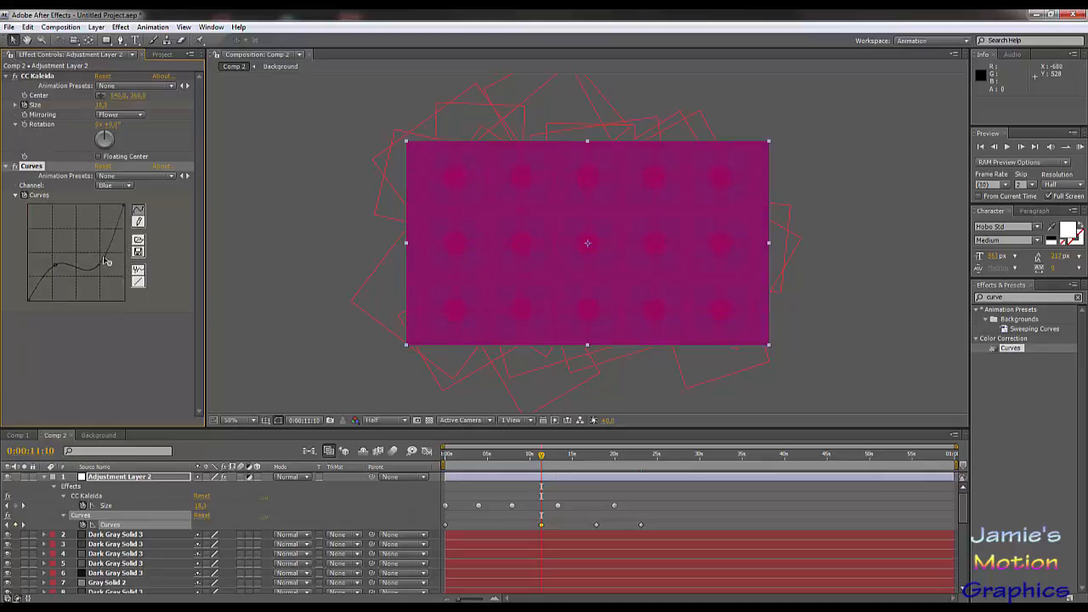
Step: At 0:00:11:10, shape the RGB curve with raised shadows and a dip in the upper midtones
left_click(119, 186)
left_click(121, 149)
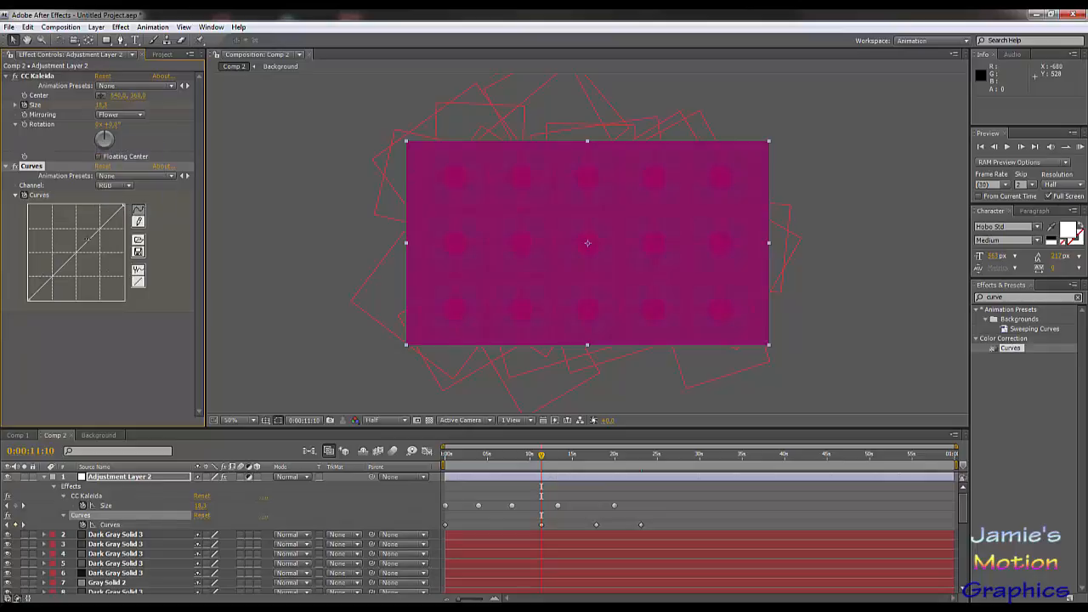
left_click_drag(86, 243, 56, 257)
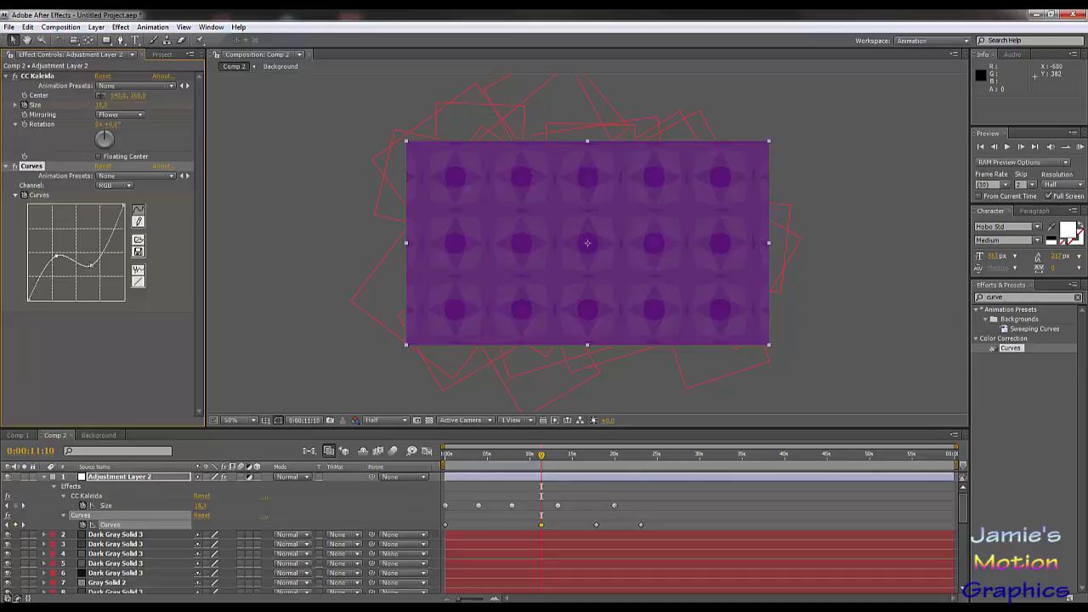
mouse_move(90, 264)
left_mouse_down()
mouse_move(102, 293)
mouse_move(89, 270)
left_mouse_up()
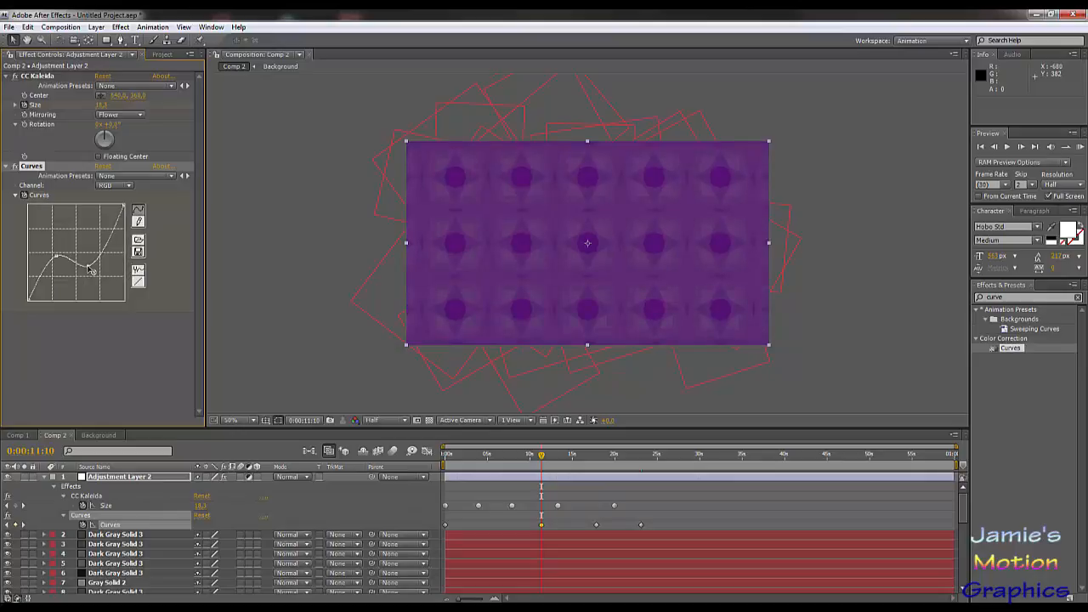
Step: At 0:00:11:10, rework the Red channel curve with crushed deep shadows, a peak before the midtones and a dip in the highlights
left_click(113, 186)
left_click(114, 196)
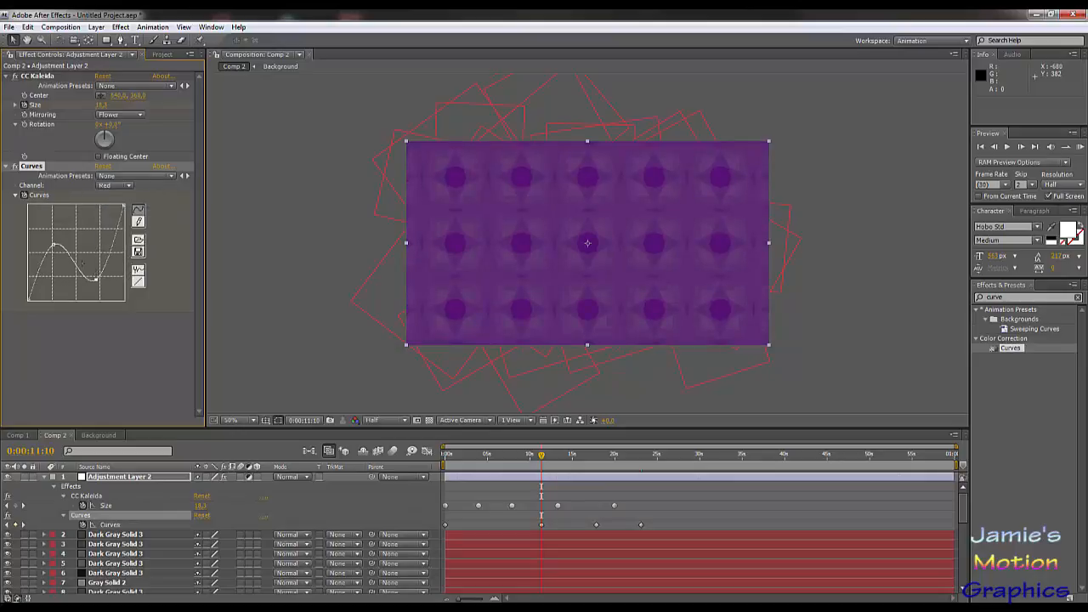
left_click_drag(53, 246, 54, 290)
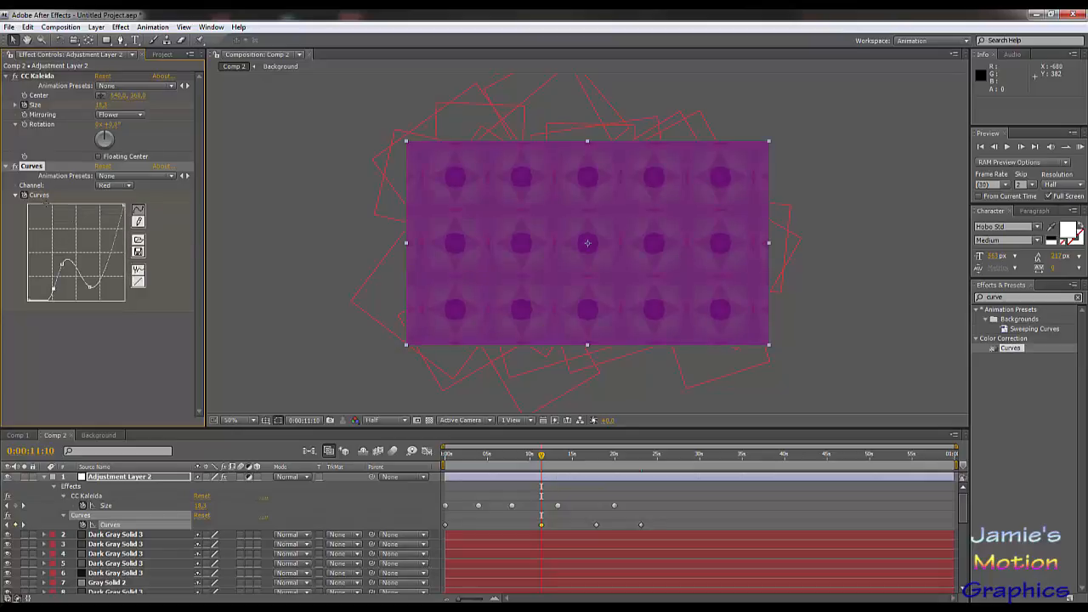
Step: At 0:00:05:28, make the Curves graph editable as a smooth point curve, adding a keyframe there
left_click(496, 457)
left_click_drag(497, 458, 496, 457)
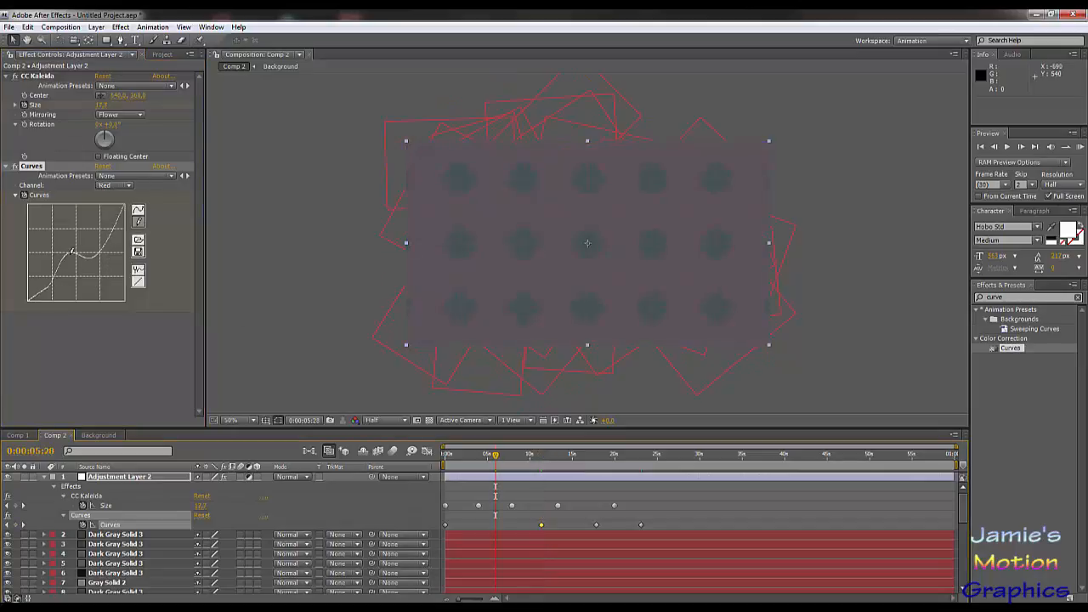
left_click(444, 525)
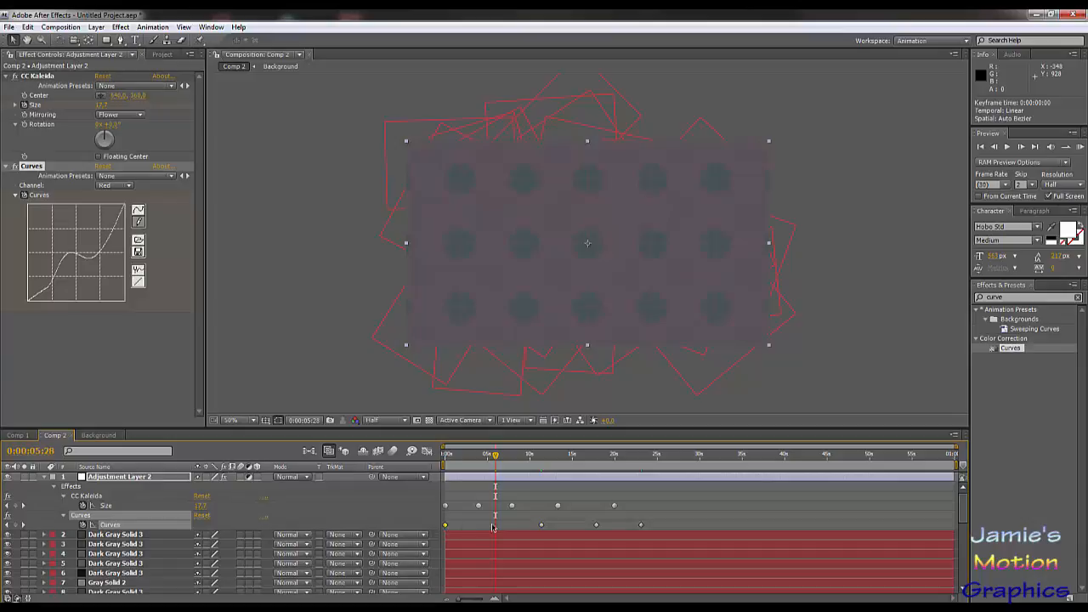
left_click(541, 525)
left_click(140, 210)
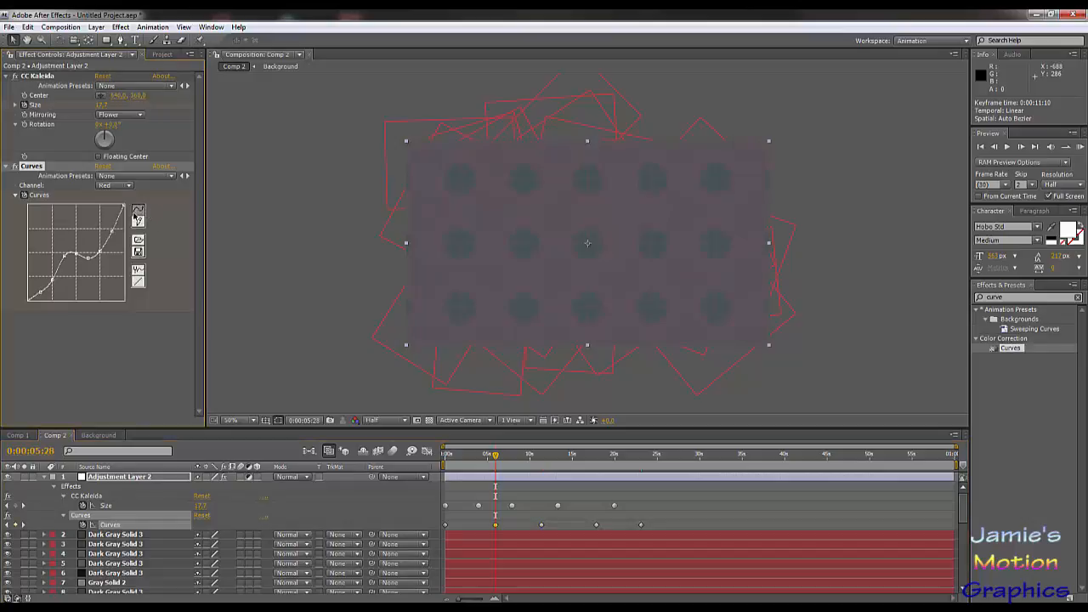
left_click(139, 221)
left_click(141, 209)
left_click_drag(87, 257, 75, 206)
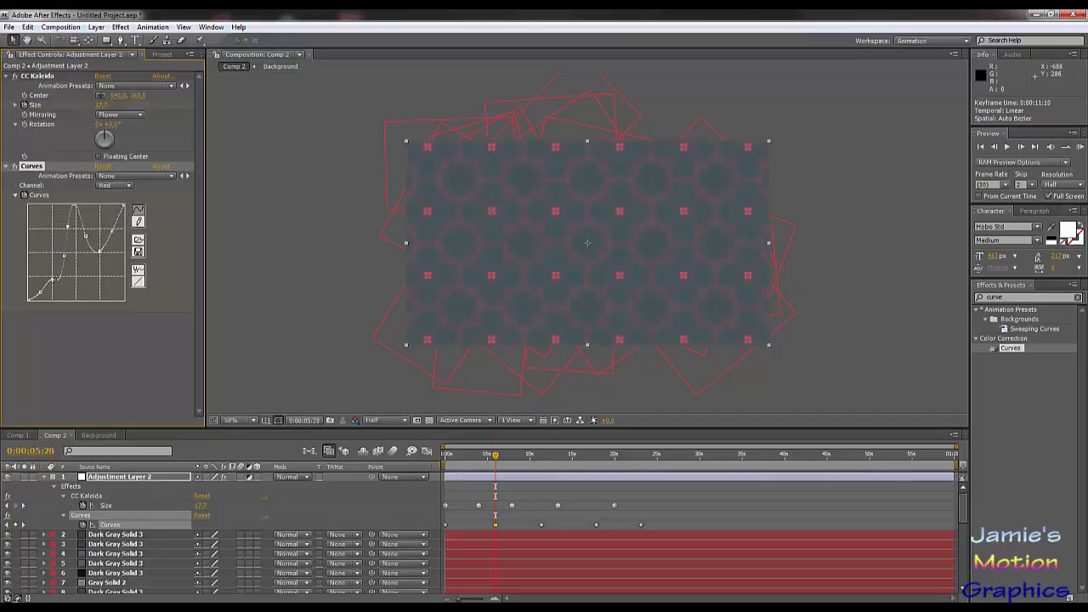
left_click_drag(53, 279, 57, 293)
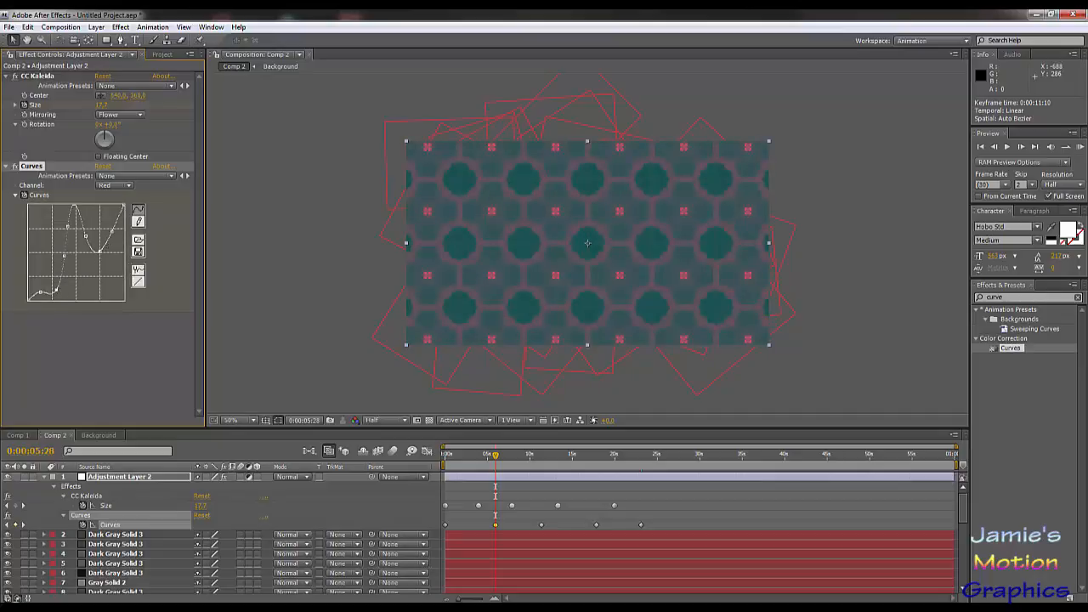
left_click_drag(111, 230, 109, 277)
left_click(114, 186)
left_click(117, 196)
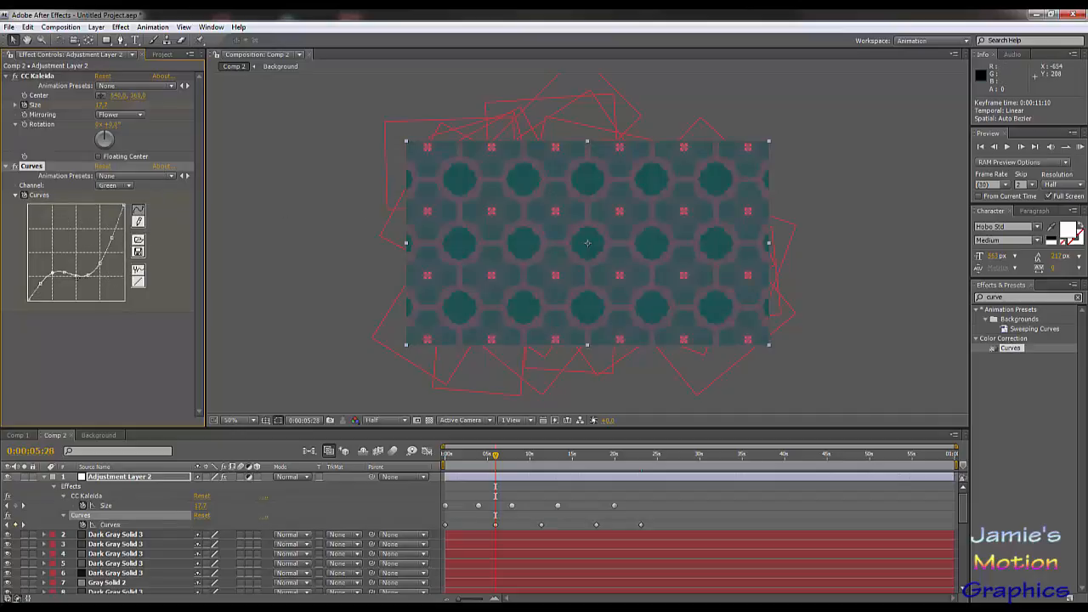
left_click_drag(75, 272, 75, 249)
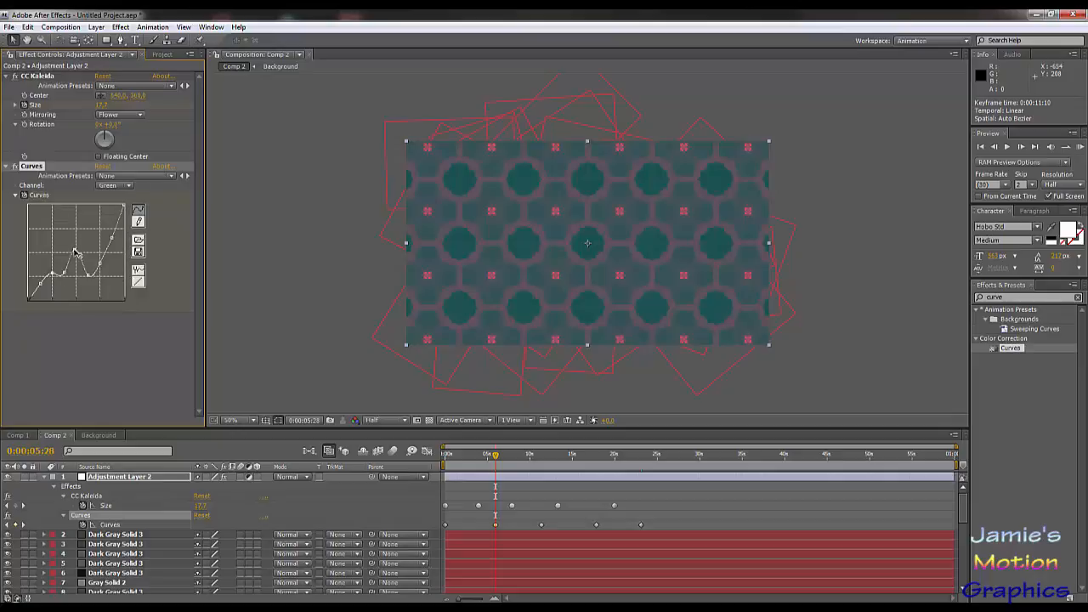
Step: At 0:00:05:28, reset the Curves effect and shape the Red channel curve with raised shadows and a deep dip in the highlights
left_click(103, 165)
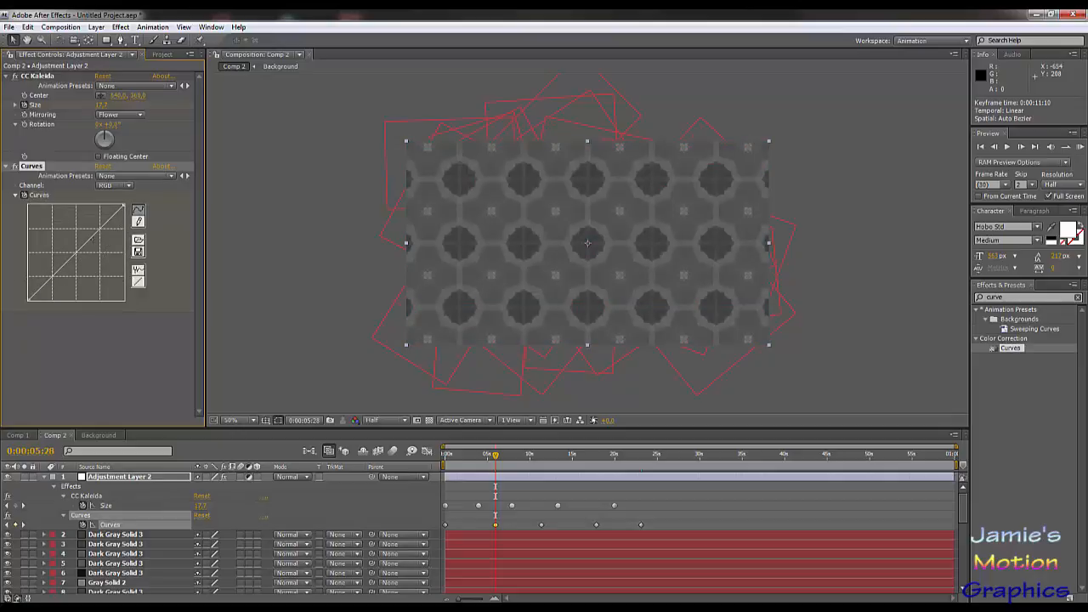
left_click(108, 187)
left_click(116, 196)
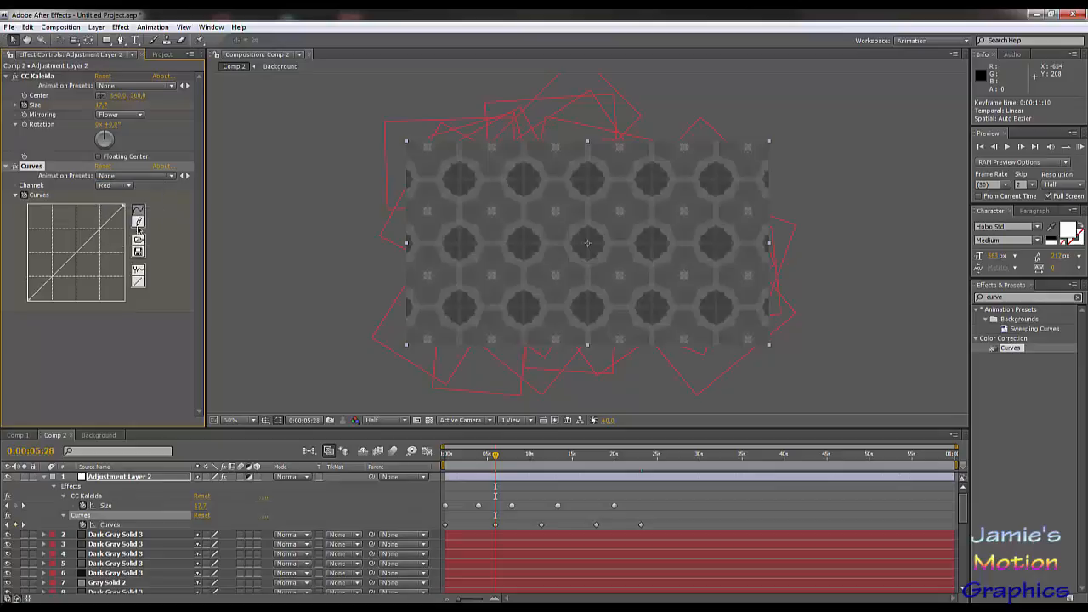
left_click_drag(57, 270, 55, 248)
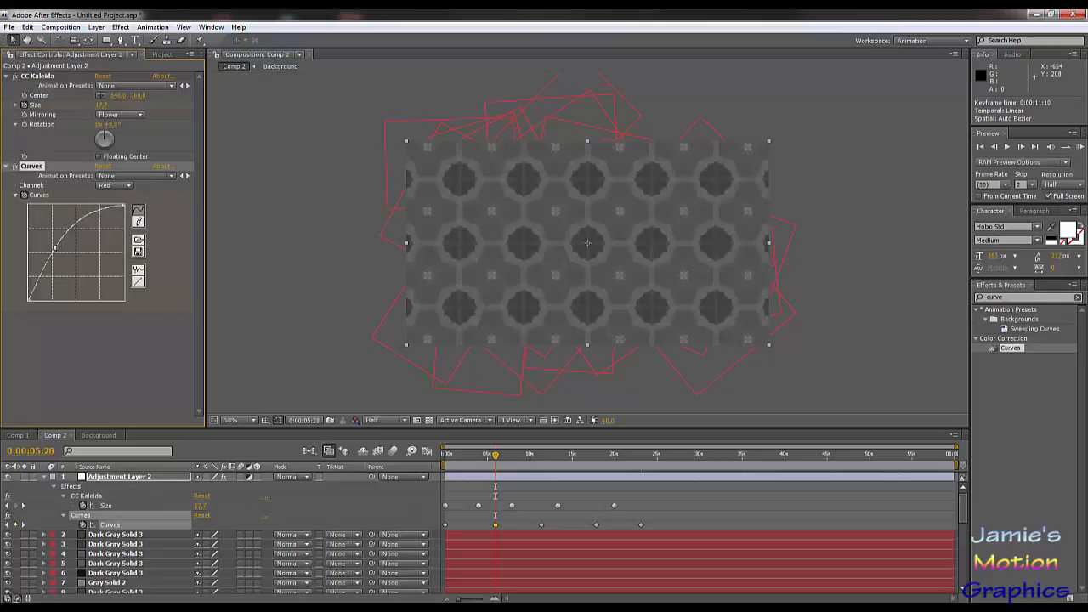
left_click_drag(93, 216, 93, 278)
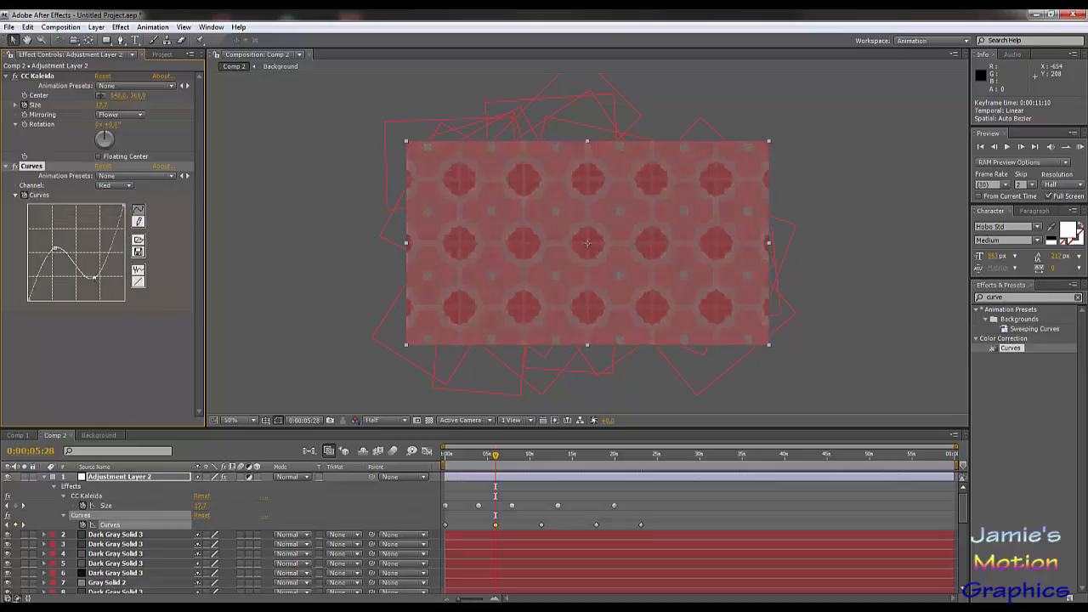
Step: At 0:00:05:28, shape the Green channel curve with a shadow peak, a dip past the midtones and raised highlights
left_click(116, 188)
left_click(119, 196)
mouse_move(88, 241)
left_mouse_down()
mouse_move(89, 268)
mouse_move(59, 258)
mouse_move(60, 239)
mouse_move(98, 243)
left_mouse_up()
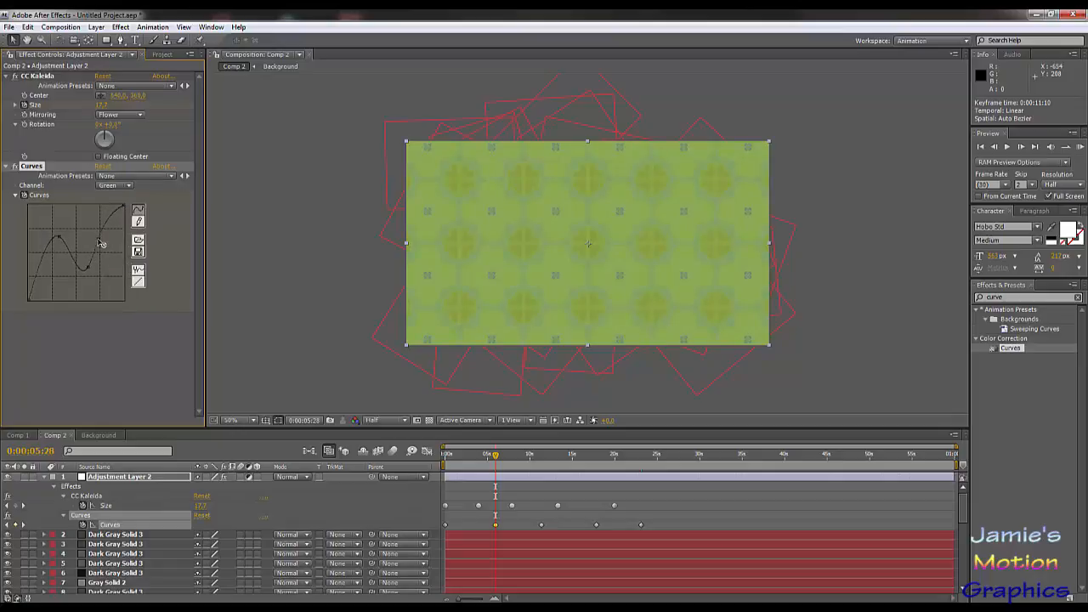
Step: At 0:00:05:28, shape the Blue channel curve with a peak in the deep shadows, a dip before the midtones and raised highlights
left_click(119, 185)
left_click(121, 196)
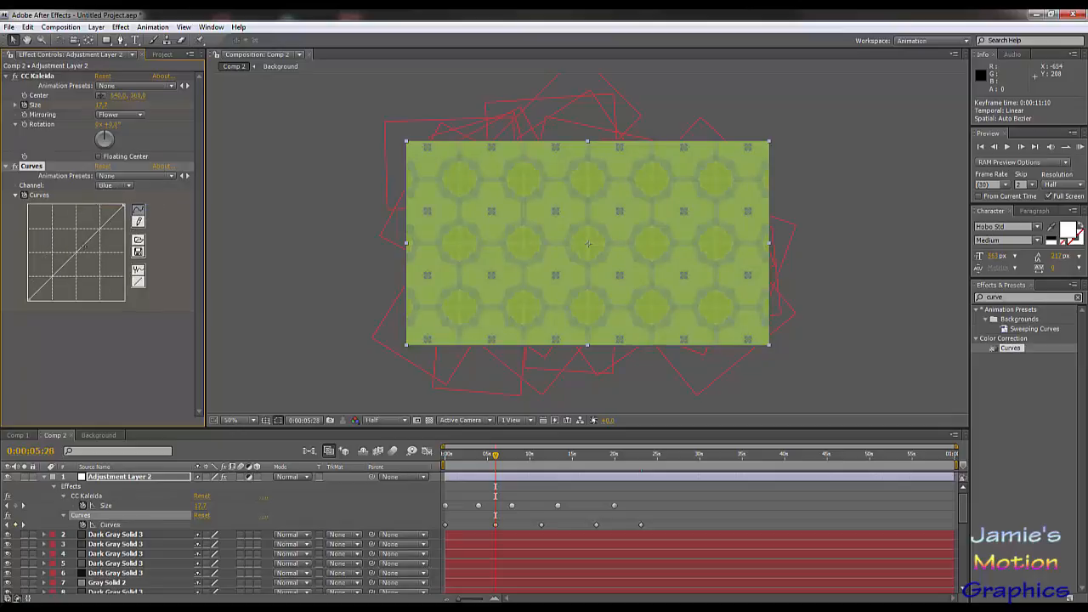
left_click_drag(84, 245, 59, 278)
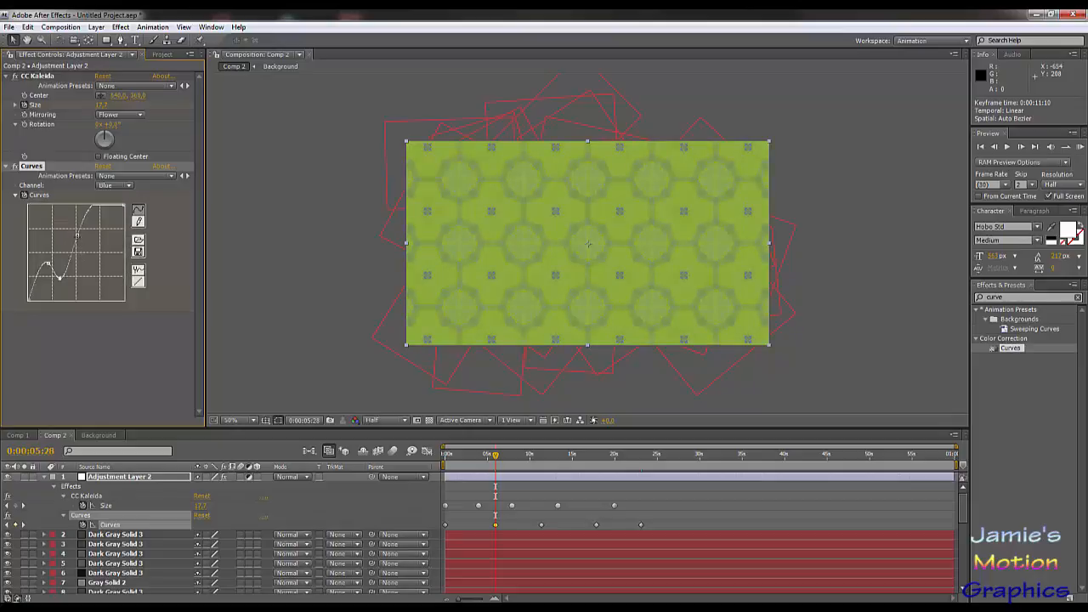
left_click_drag(78, 235, 45, 253)
Step: At 0:00:05:28, raise the highlight dip of the Red channel curve so its middle section is nearly flat
left_click(120, 187)
left_click(119, 160)
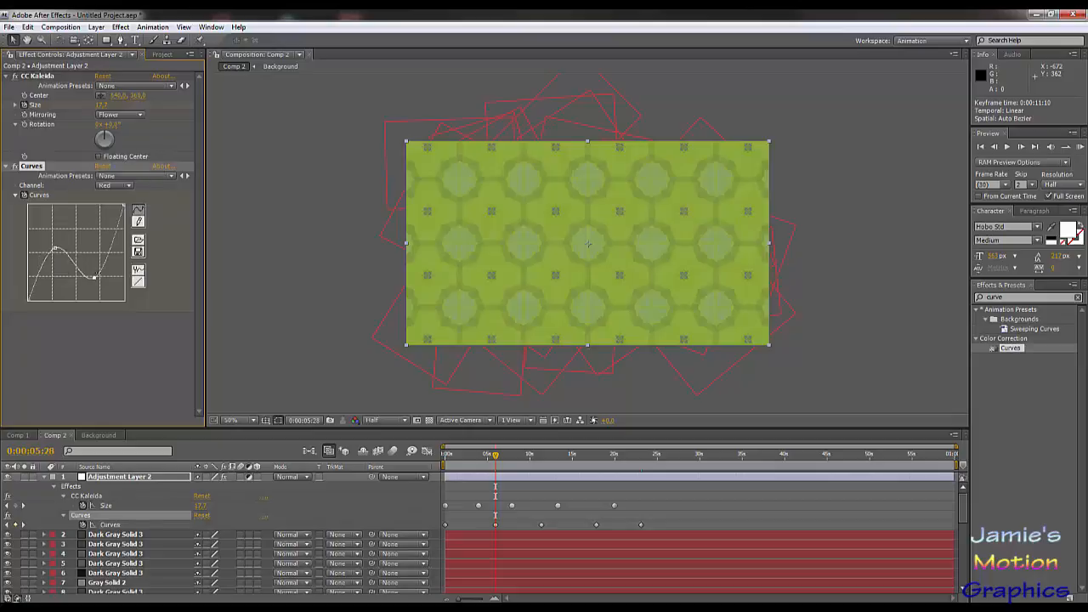
left_click_drag(94, 278, 92, 251)
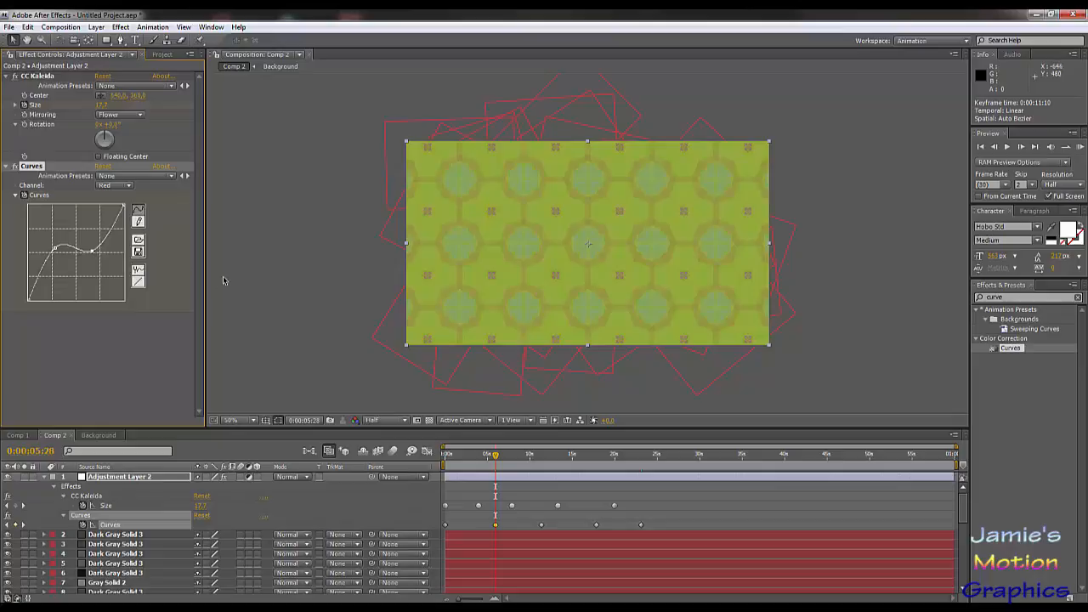
Step: Convert all Curves keyframes to Auto Bezier interpolation and check the color transitions up to 0:00:20:03
left_click_drag(652, 524, 441, 536)
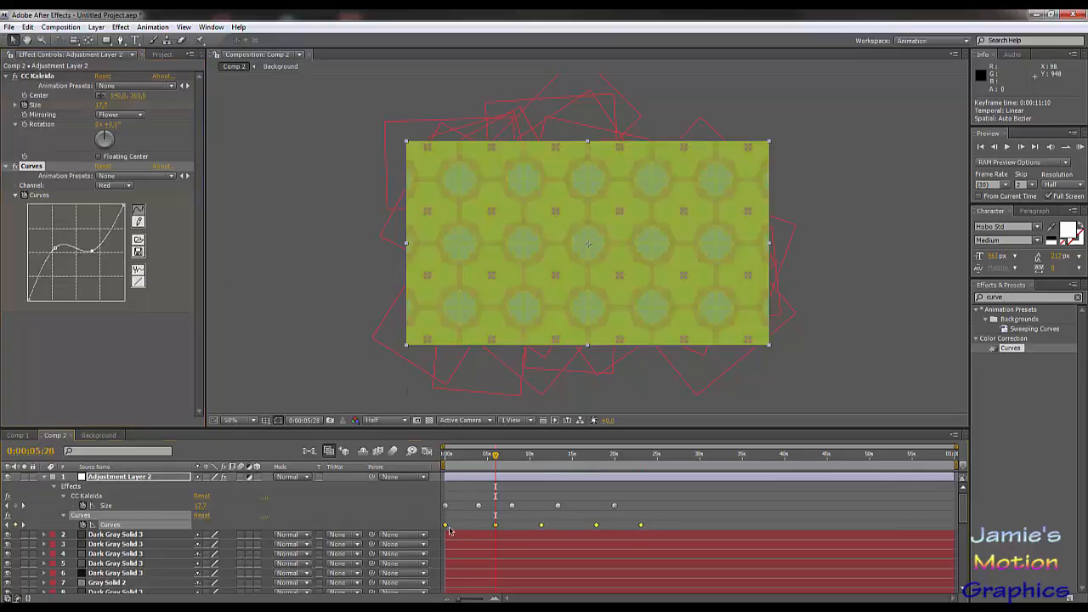
left_click(495, 526, "ctrl")
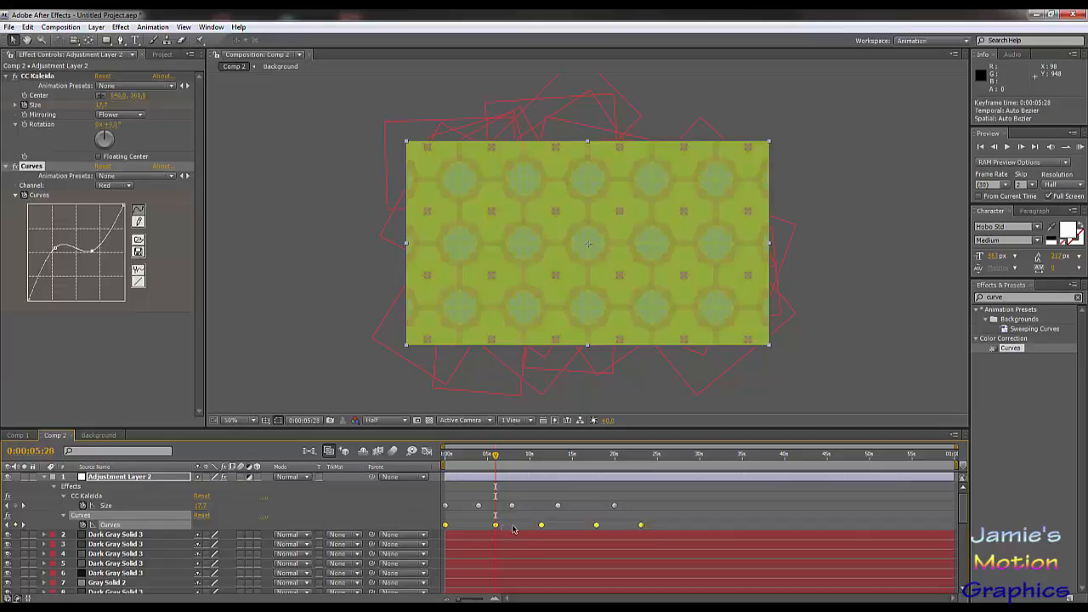
mouse_move(506, 463)
left_mouse_down()
mouse_move(570, 463)
mouse_move(521, 469)
left_mouse_up()
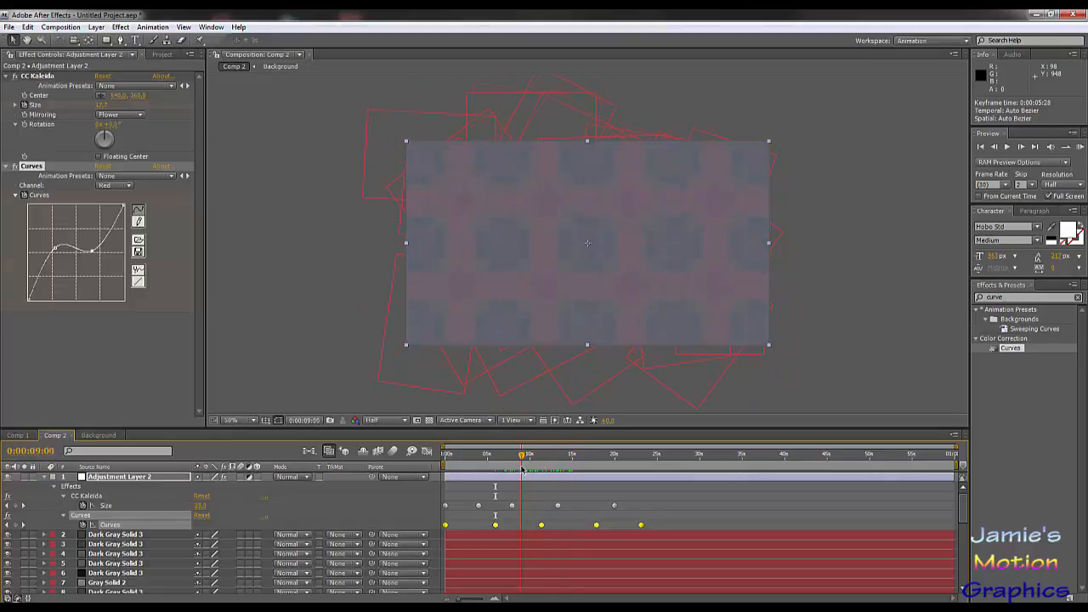
key("space")
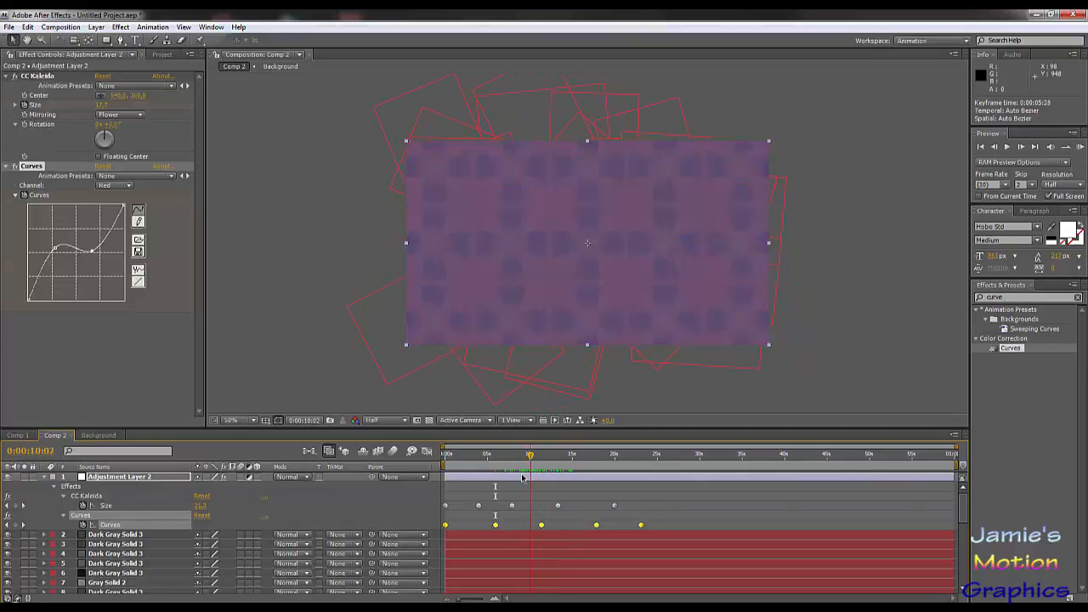
left_click_drag(525, 464, 616, 498)
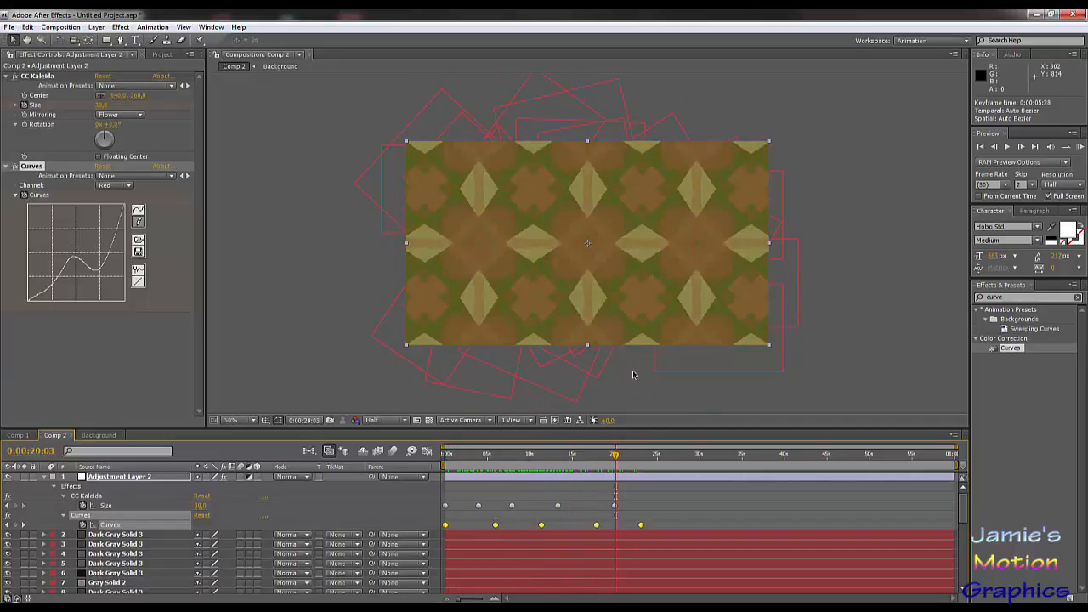
Step: Play a RAM preview of the kaleidoscope animation with the composition at 100% magnification
key("period")
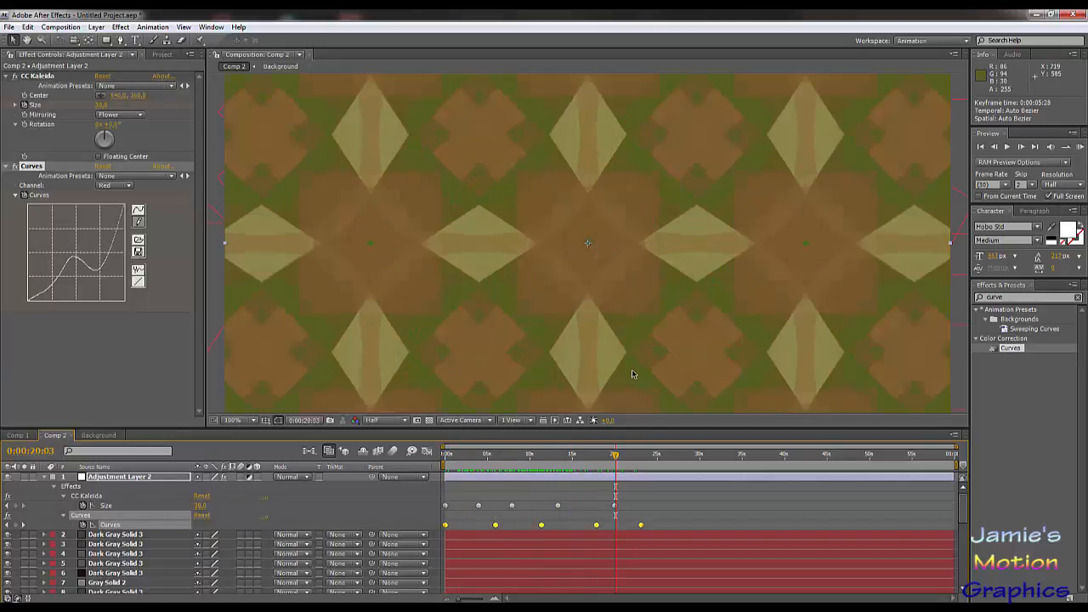
key("KP_0")
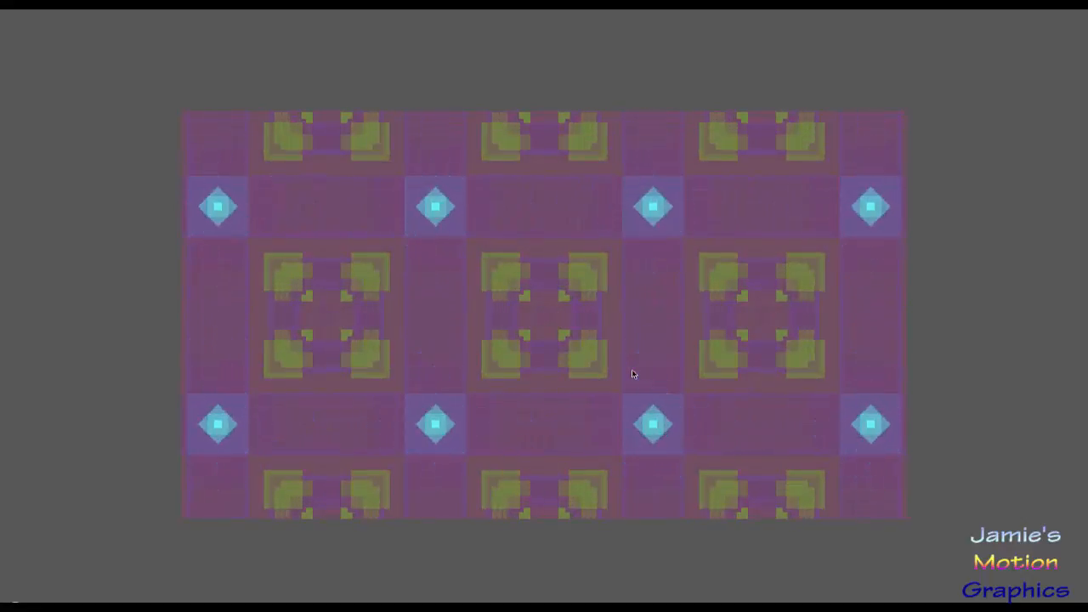
key("space")
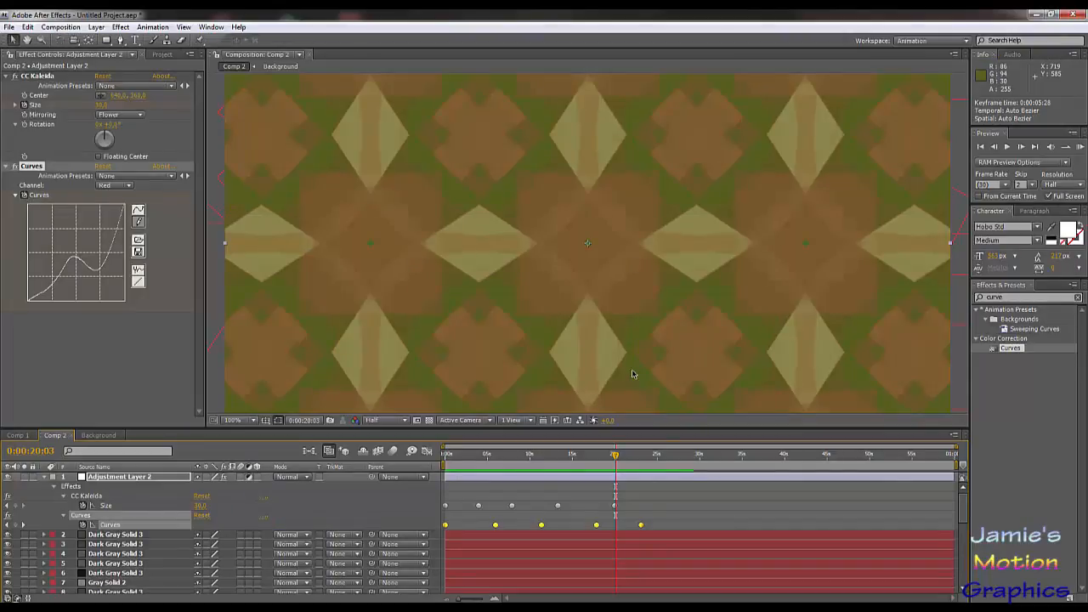
scroll(496, 241, "down", 2)
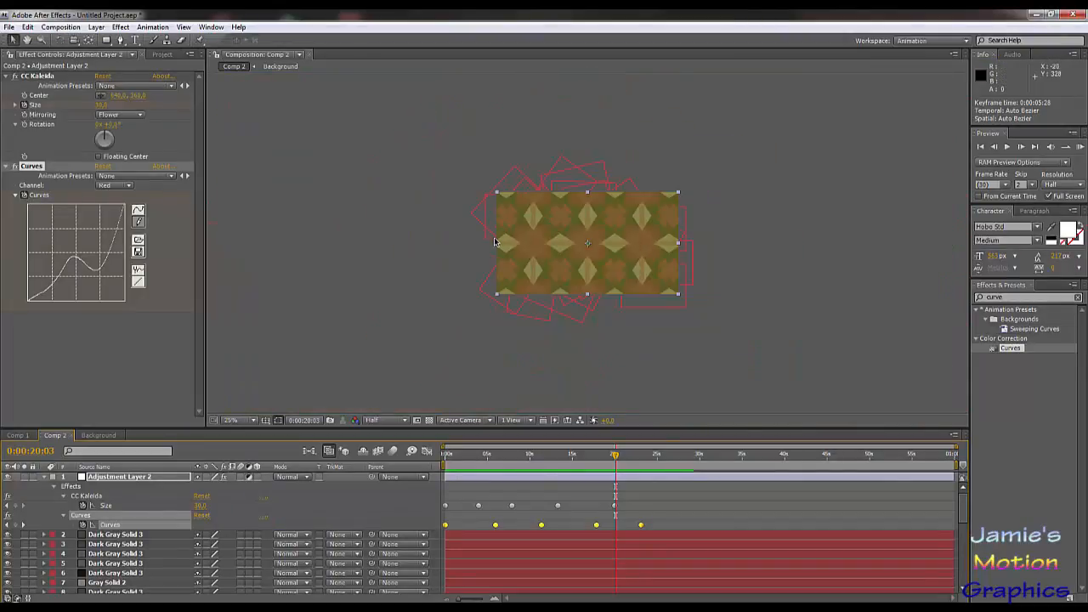
scroll(496, 245, "up", 1)
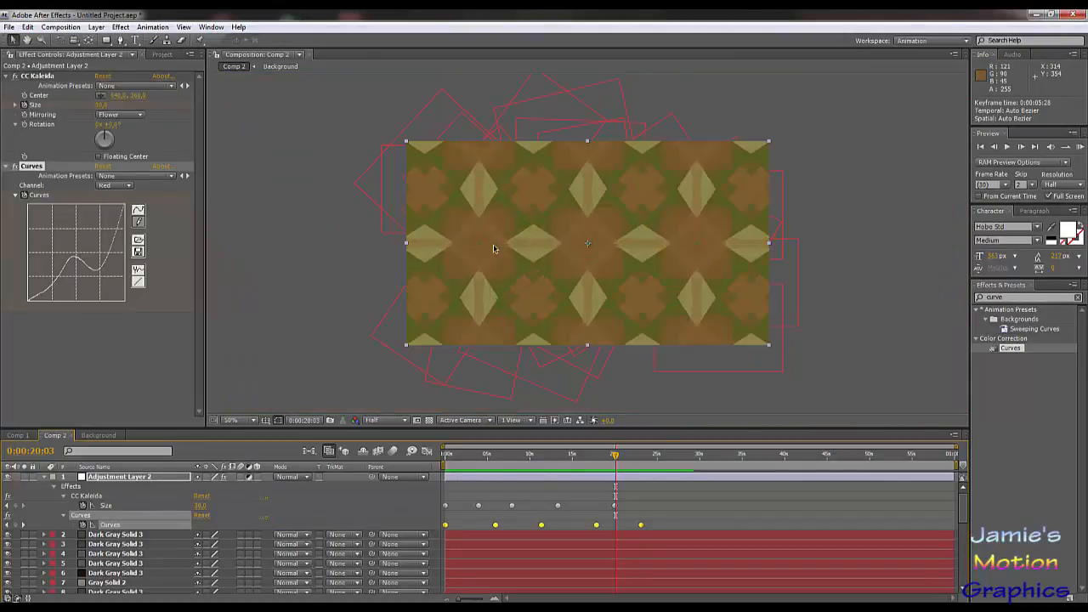
Step: Show only the keyframed properties of Adjustment Layer 2 in the timeline
left_click(45, 482)
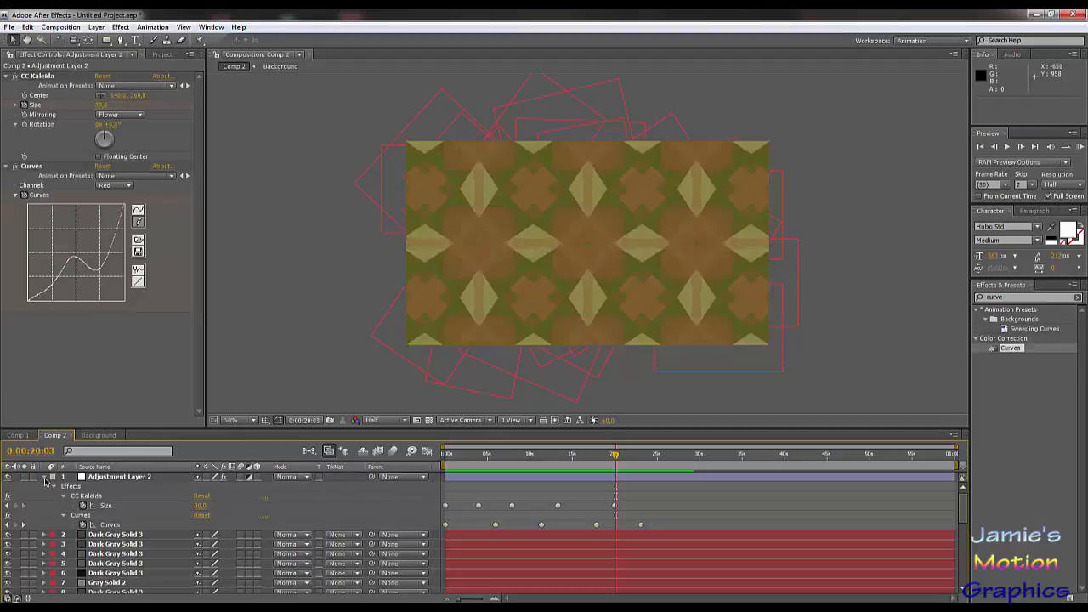
left_click(45, 478)
left_click(45, 477)
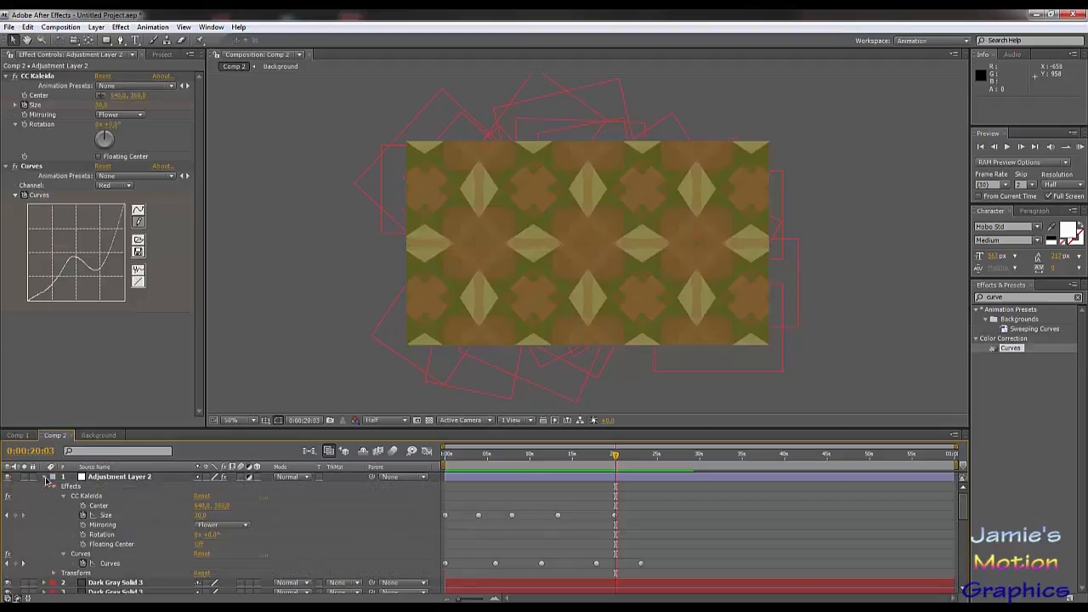
left_click(100, 479)
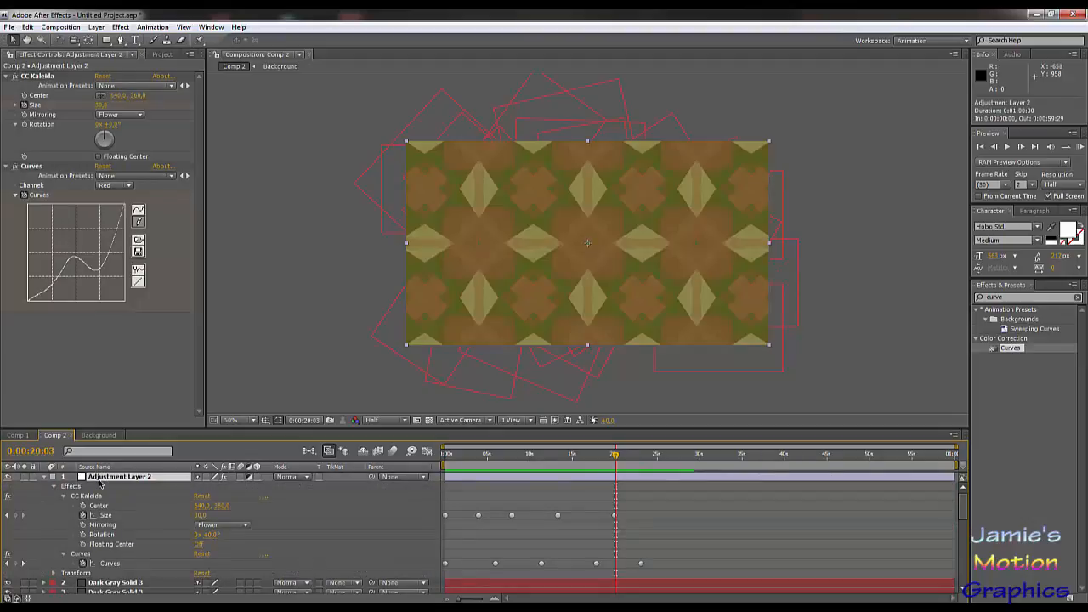
key("u")
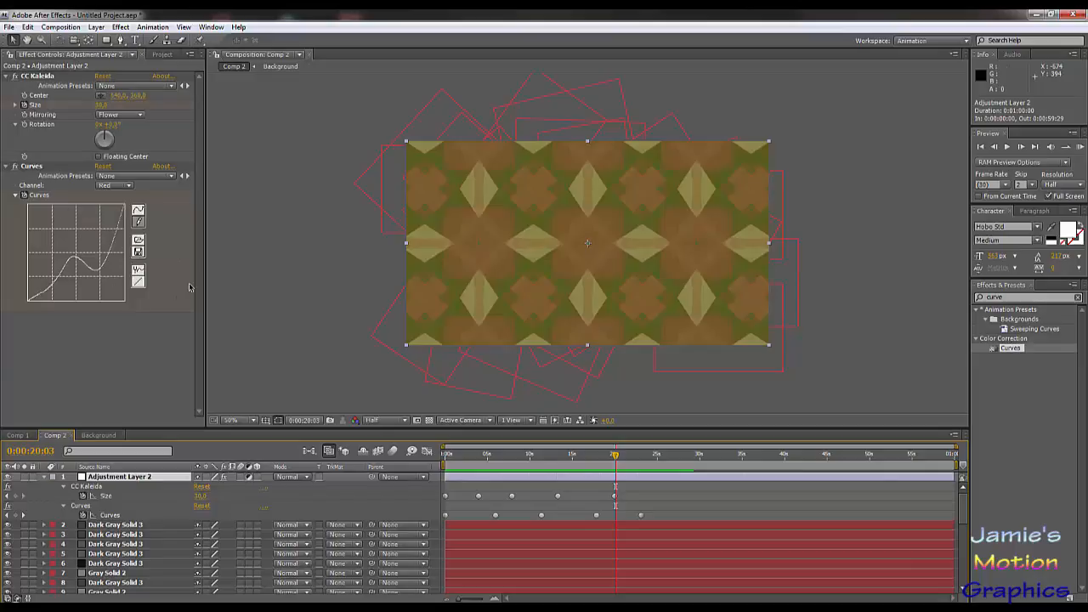
Step: At 0:00:09:04, reset the Curves effect to add a new keyframe and reshape the Red channel curve
left_click_drag(578, 453, 522, 457)
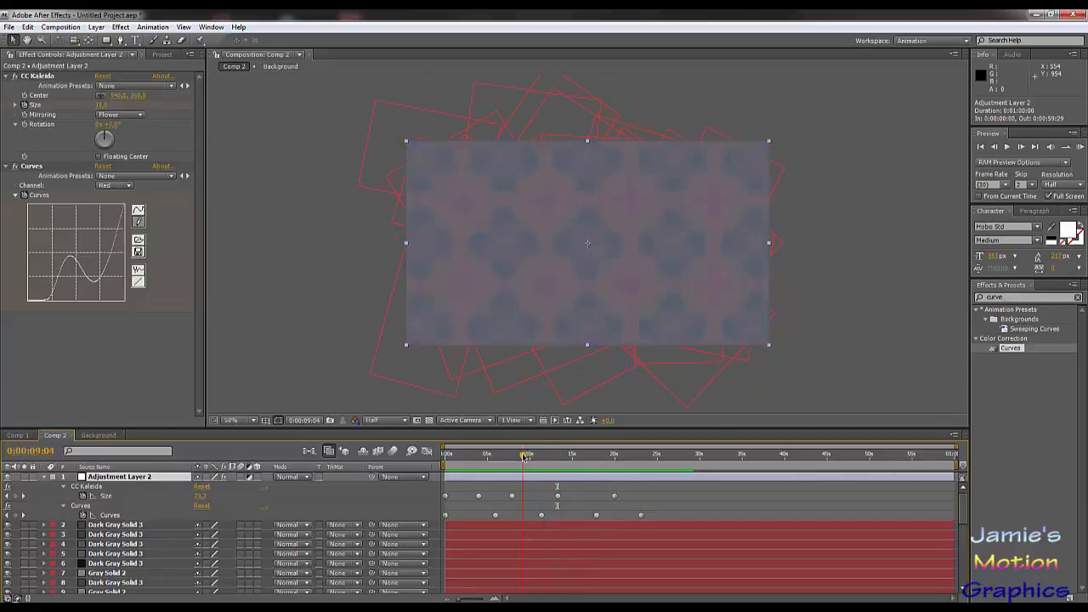
left_click(103, 167)
left_click(107, 186)
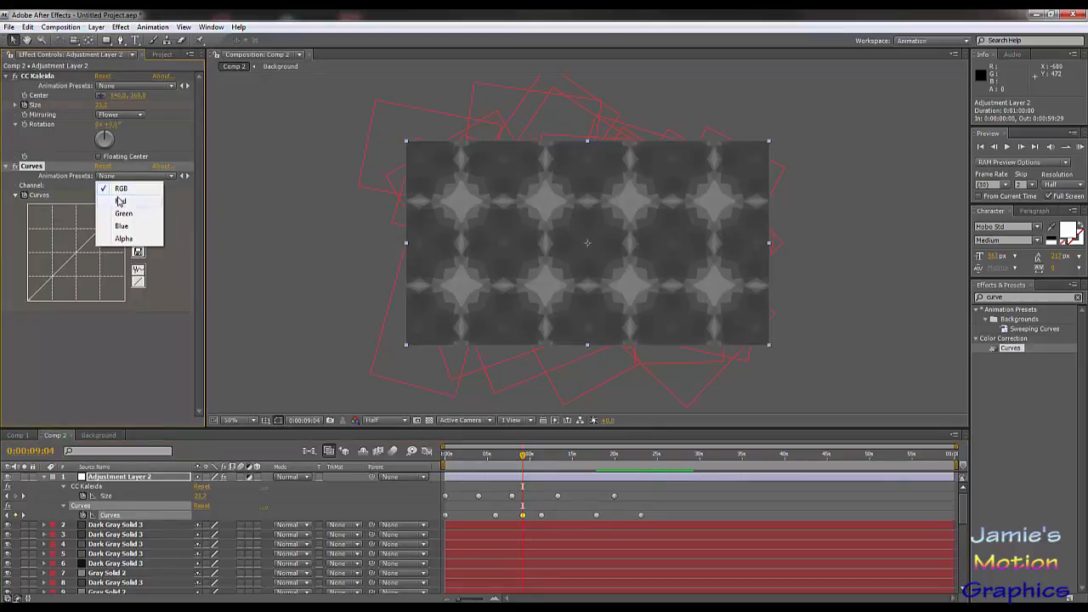
left_click(114, 198)
mouse_move(61, 268)
left_mouse_down()
mouse_move(60, 248)
mouse_move(99, 260)
mouse_move(57, 267)
left_mouse_up()
Step: At 0:00:09:04, pull down the highlights of the Green and Blue channel curves while holding their shadows near neutral
left_click(109, 186)
left_click(116, 198)
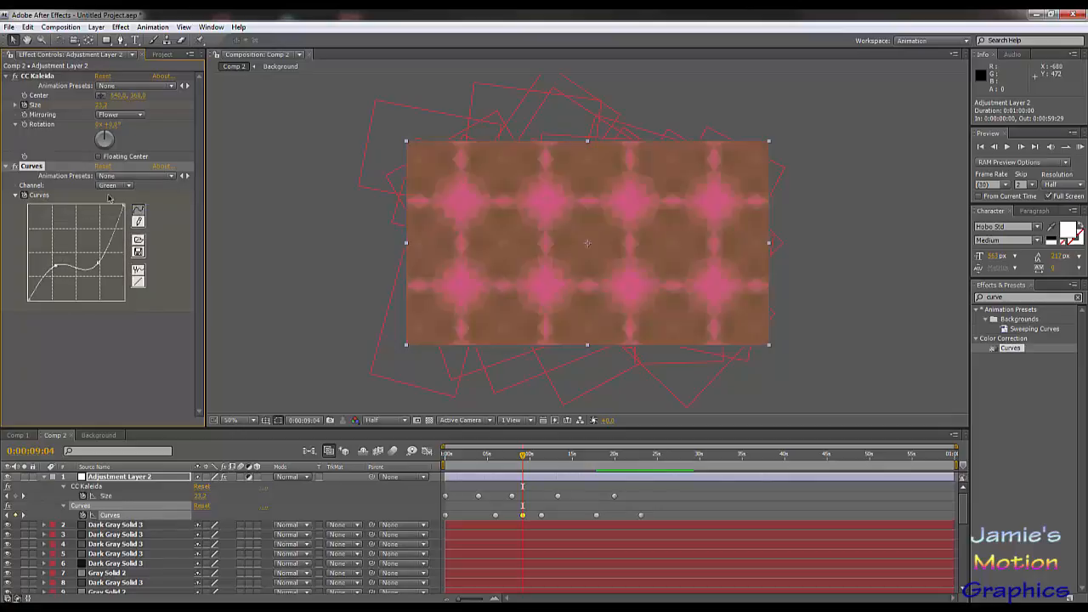
left_click(119, 186)
left_click(123, 201)
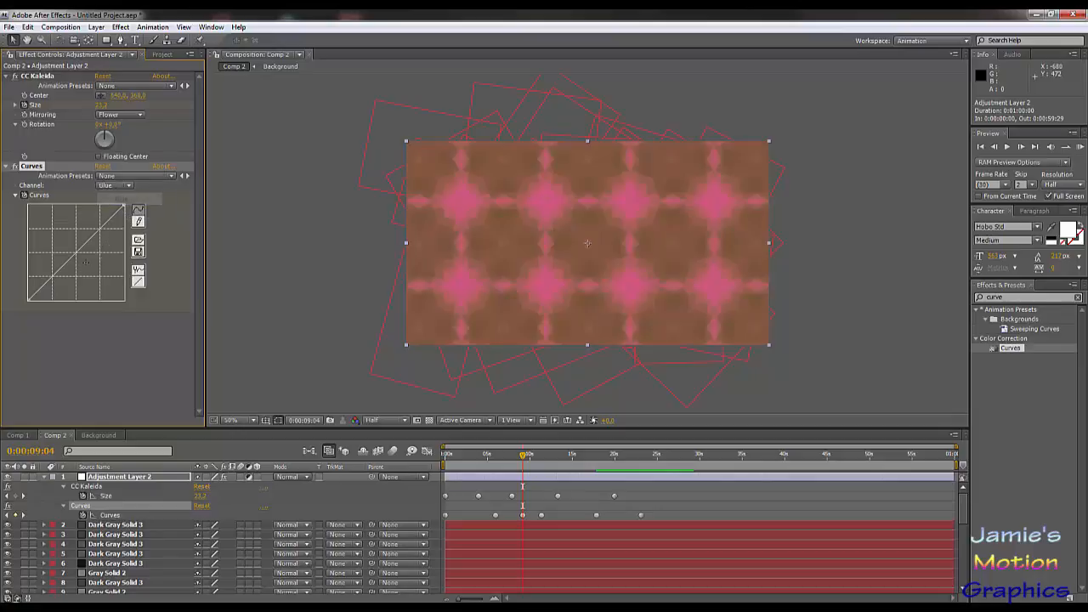
left_click_drag(90, 241, 59, 270)
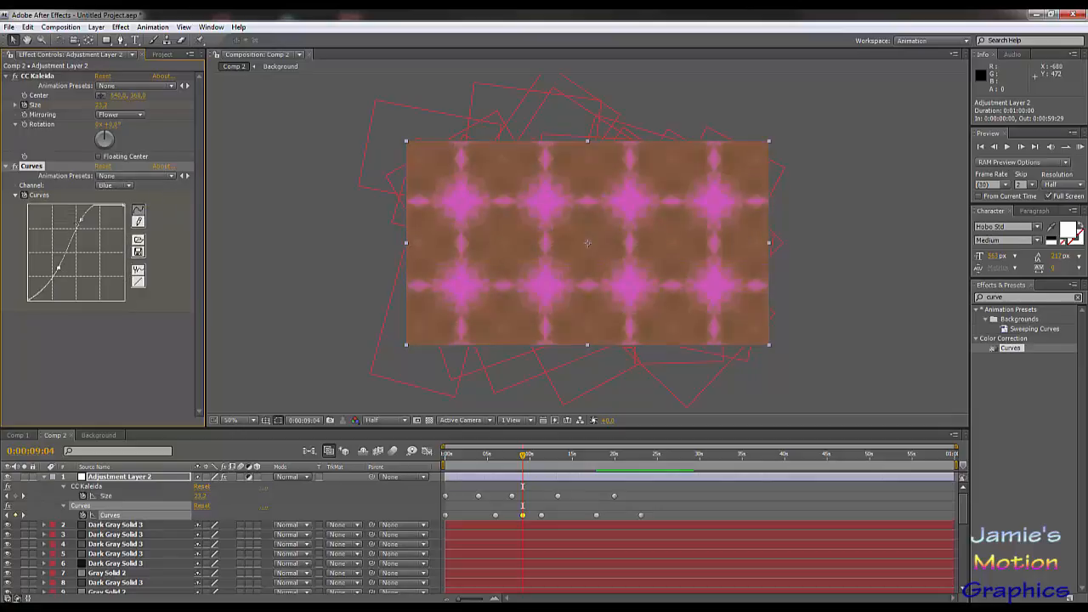
left_click_drag(81, 219, 93, 283)
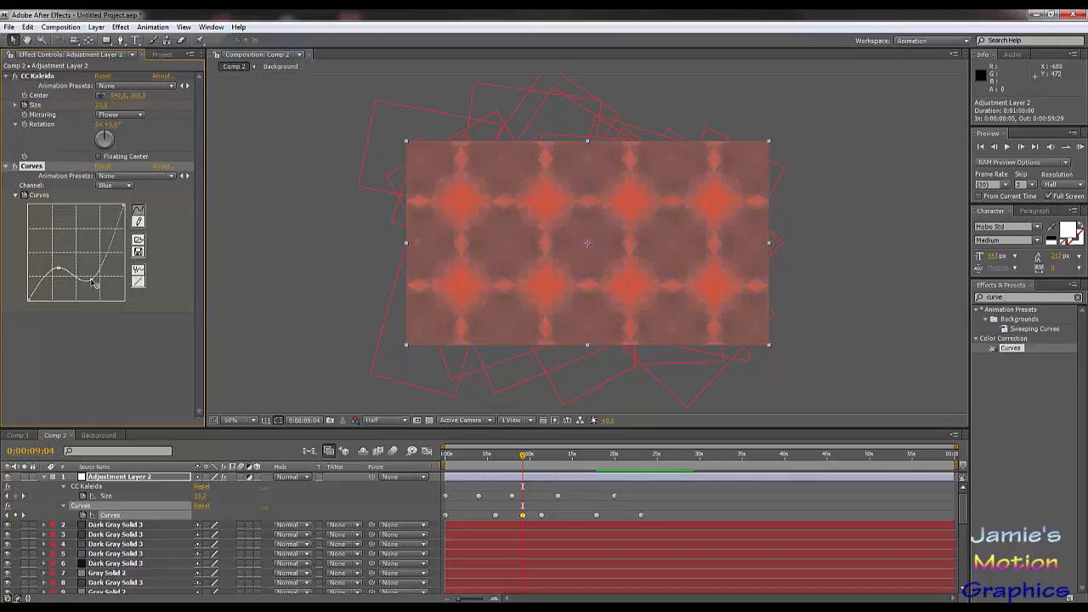
Step: Scrub through the animation to 0:00:14:28 to check the color changes after the new Curves keyframe
left_click_drag(517, 446, 558, 467)
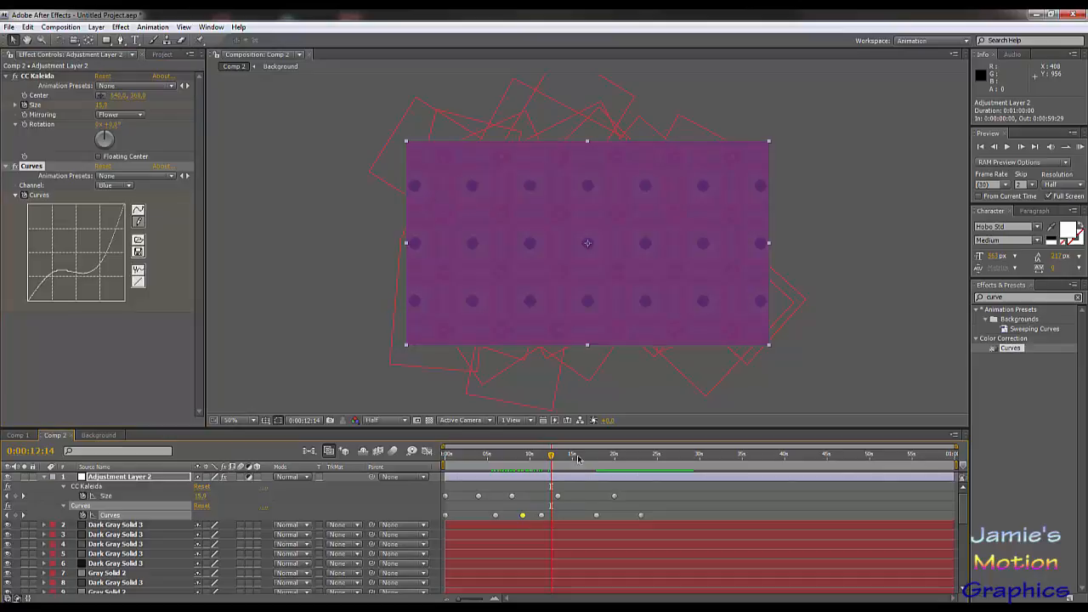
mouse_move(578, 459)
left_mouse_down()
mouse_move(587, 459)
mouse_move(571, 465)
left_mouse_up()
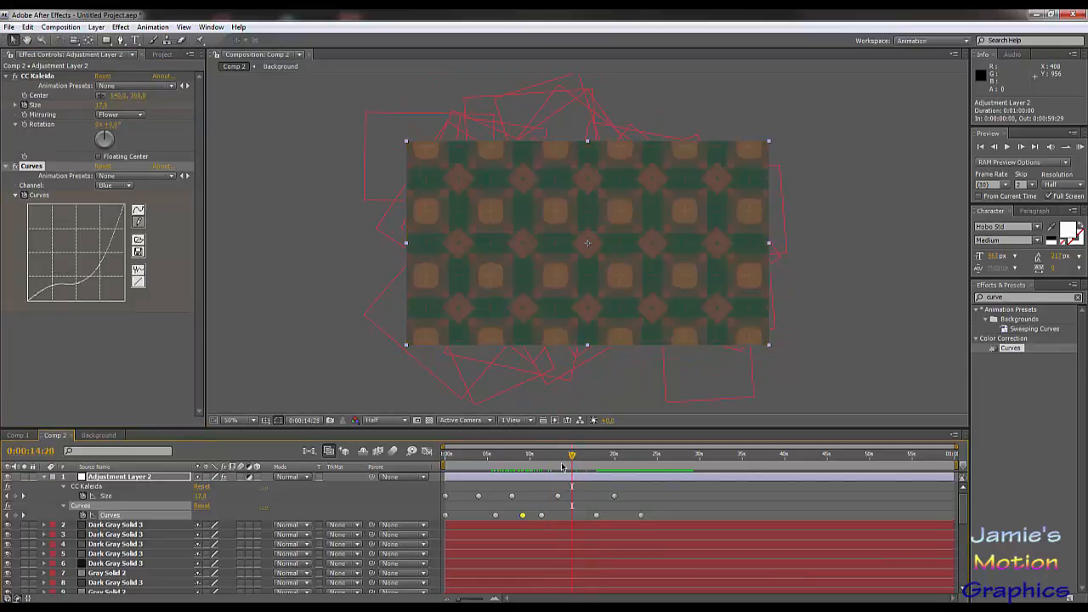